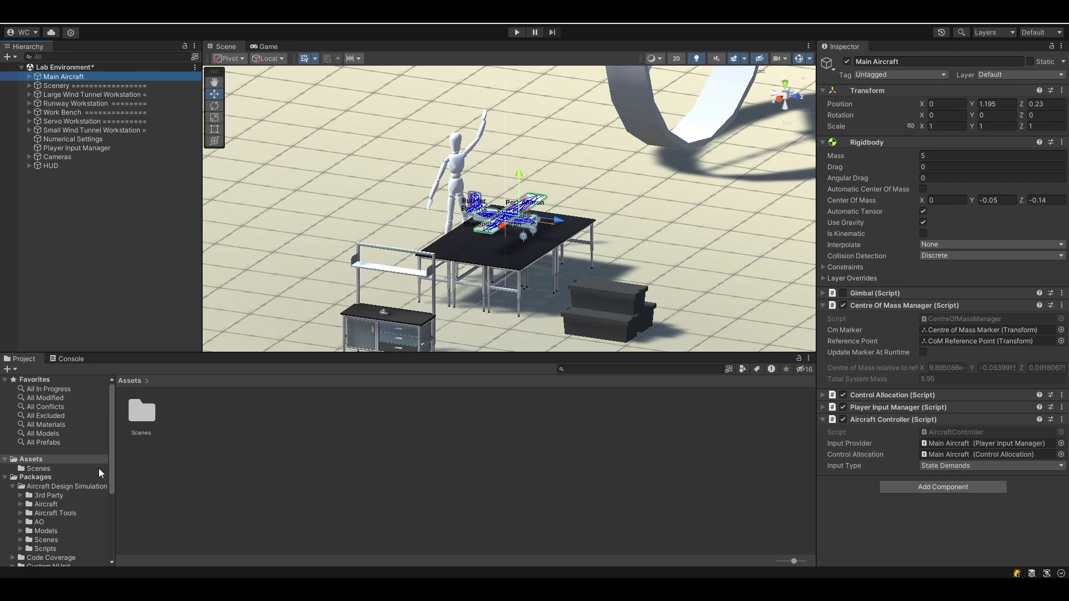
Open the Aircraft Design Simulation package folder in the Project window
{"action": "left_click", "coordinate": [48, 488]}
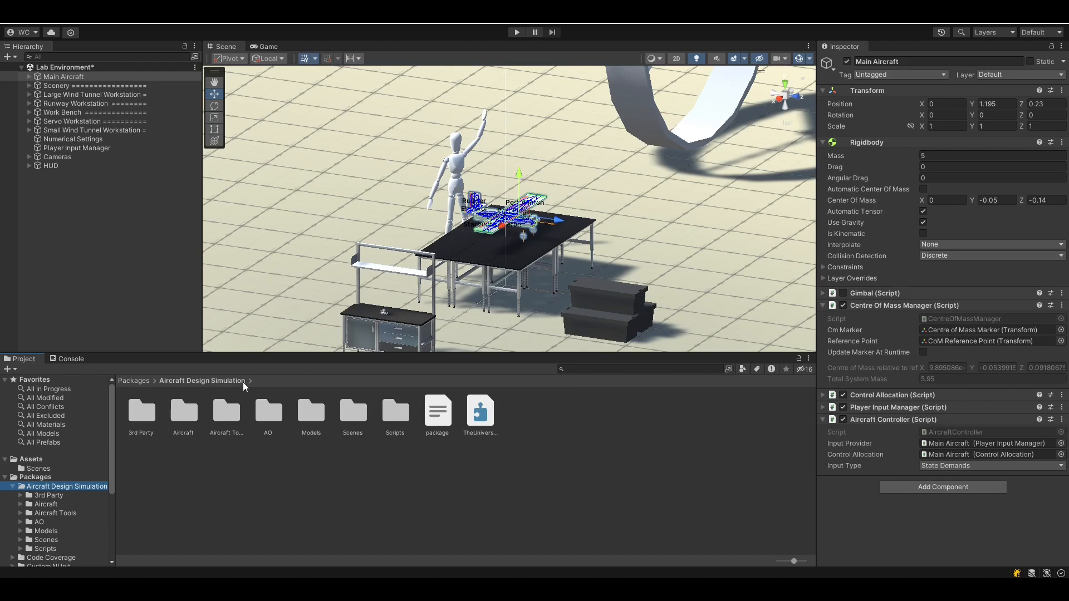
Save Main Aircraft from the Hierarchy as a prefab in the Assets folder
{"action": "left_click", "coordinate": [32, 459]}
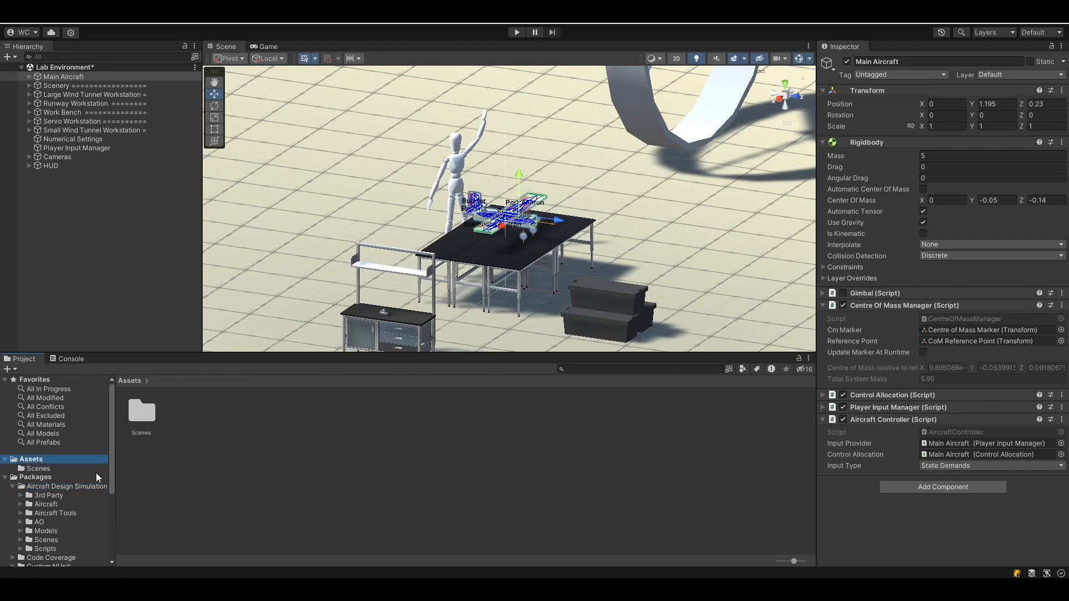
{"action": "left_click_drag", "start_coordinate": [49, 78], "coordinate": [208, 405]}
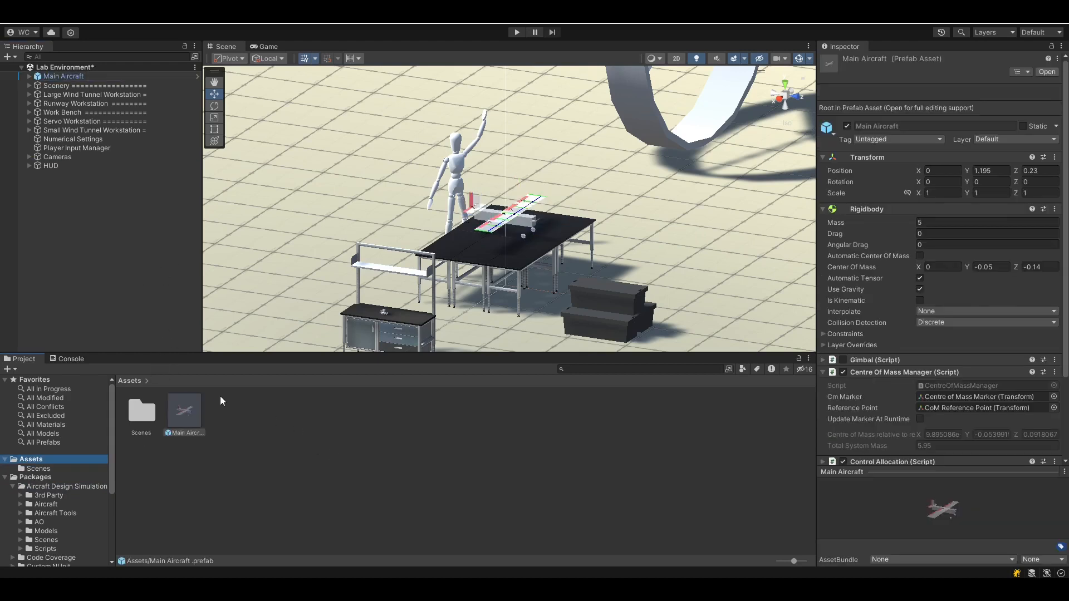
{"action": "left_click", "coordinate": [76, 76]}
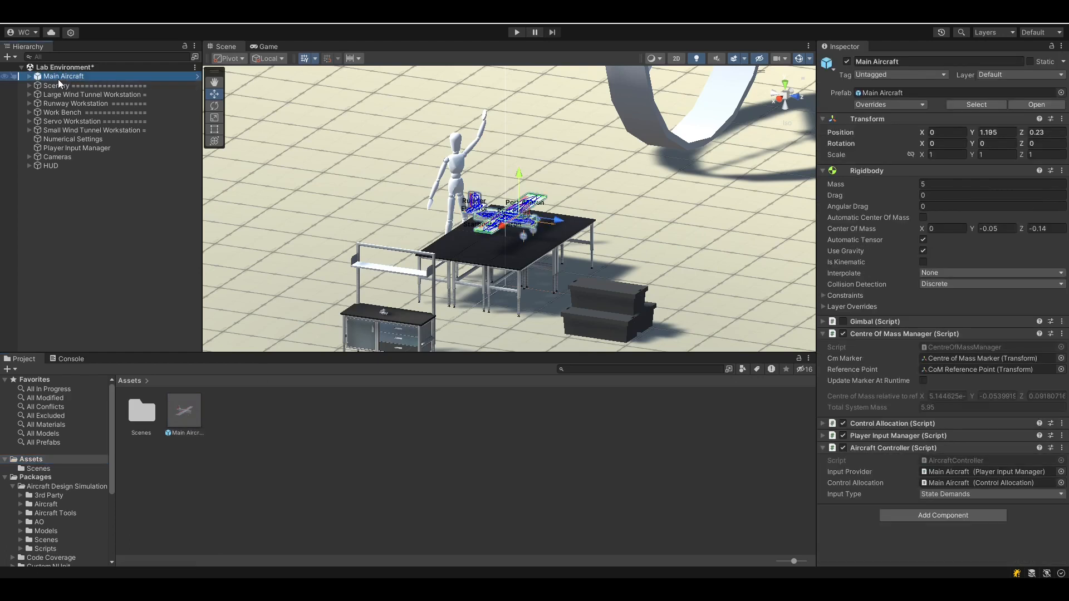
{"action": "left_click", "coordinate": [185, 415]}
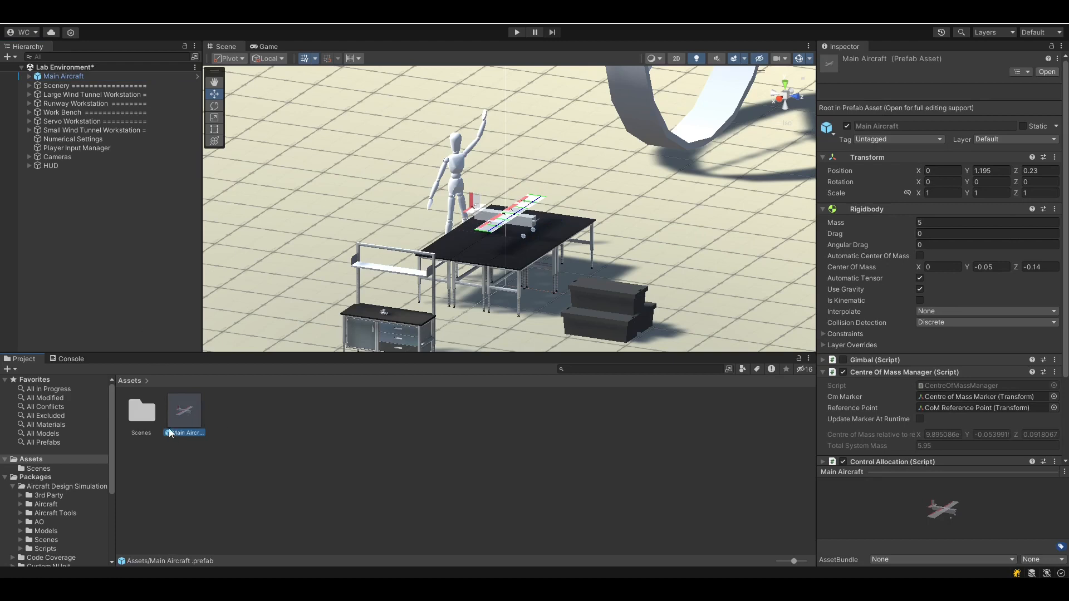
Override the scene instance's Rigidbody Mass to 4 and review its prefab overrides
{"action": "left_click", "coordinate": [71, 78]}
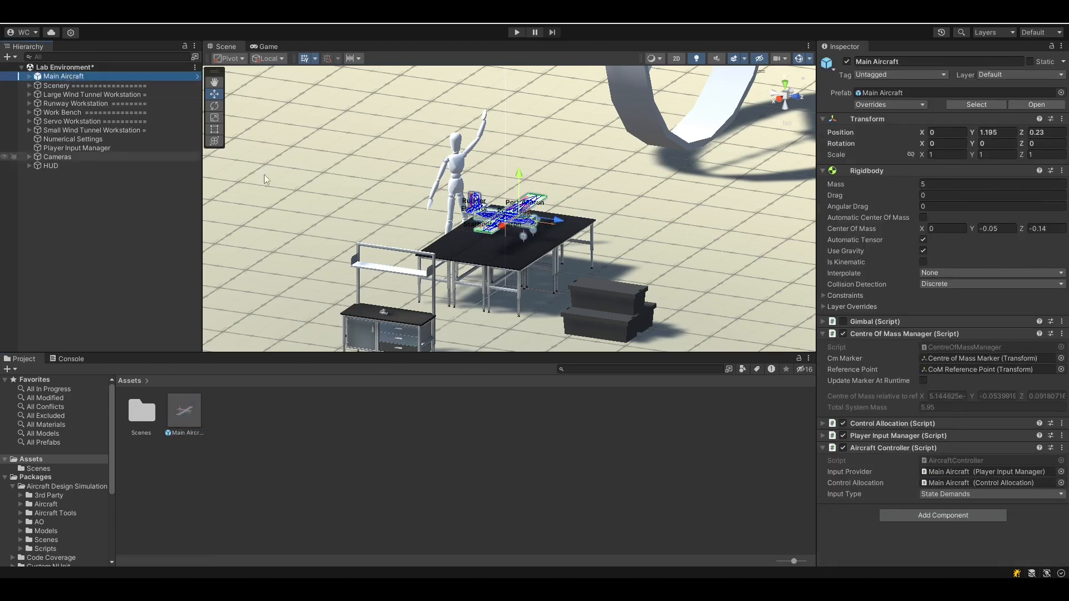
{"action": "left_click", "coordinate": [943, 184]}
{"action": "type", "text": "4"}
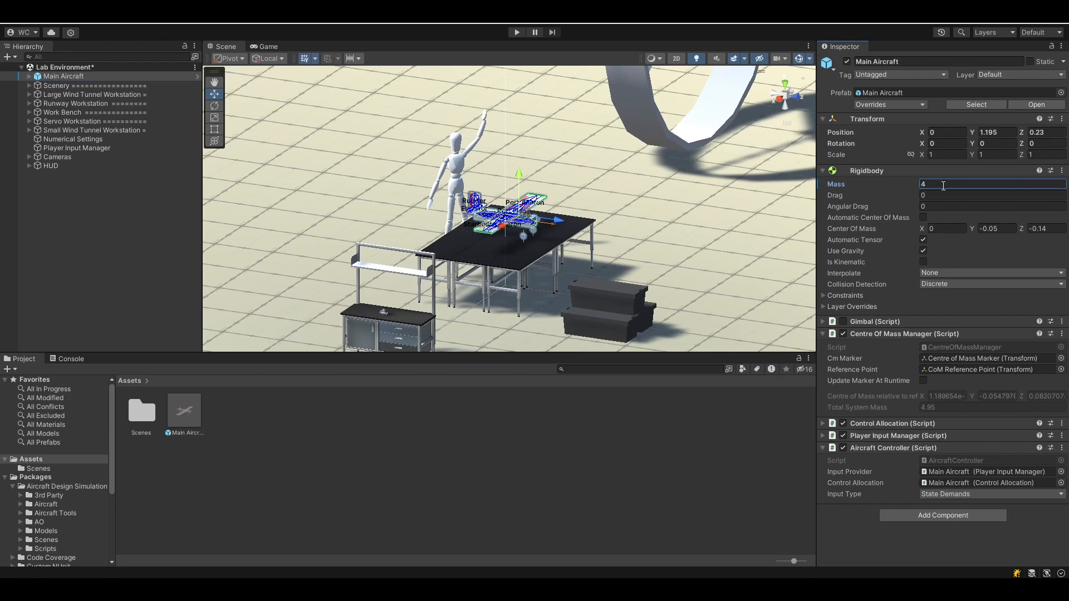
{"action": "left_click", "coordinate": [905, 105]}
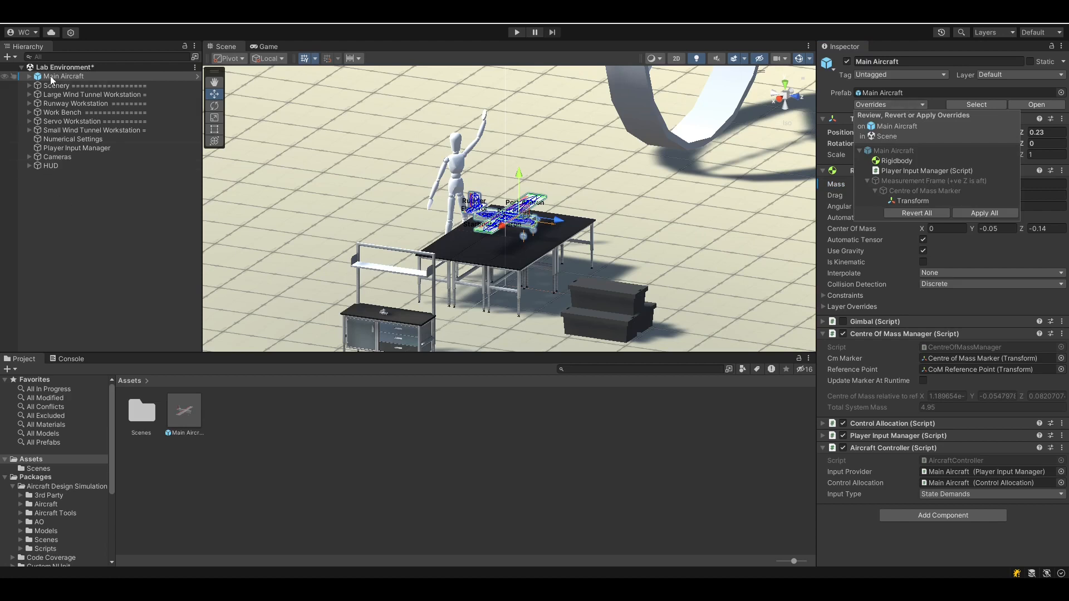
{"action": "left_click", "coordinate": [51, 80]}
{"action": "left_click", "coordinate": [913, 105]}
{"action": "left_click", "coordinate": [327, 498]}
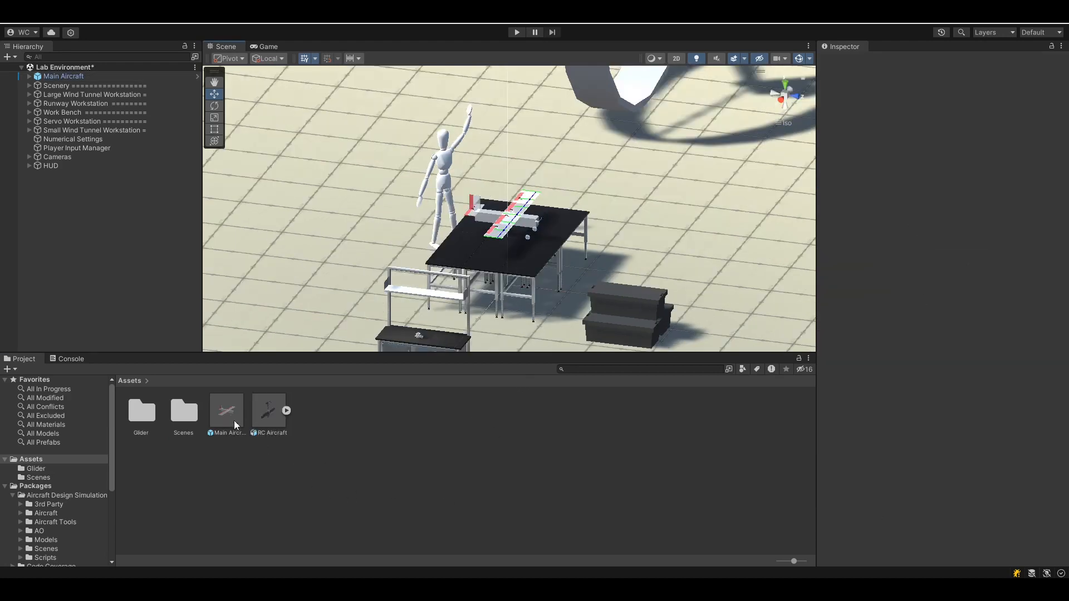
Open the Main Aircraft prefab in isolation and view it from the top
{"action": "left_click", "coordinate": [234, 415]}
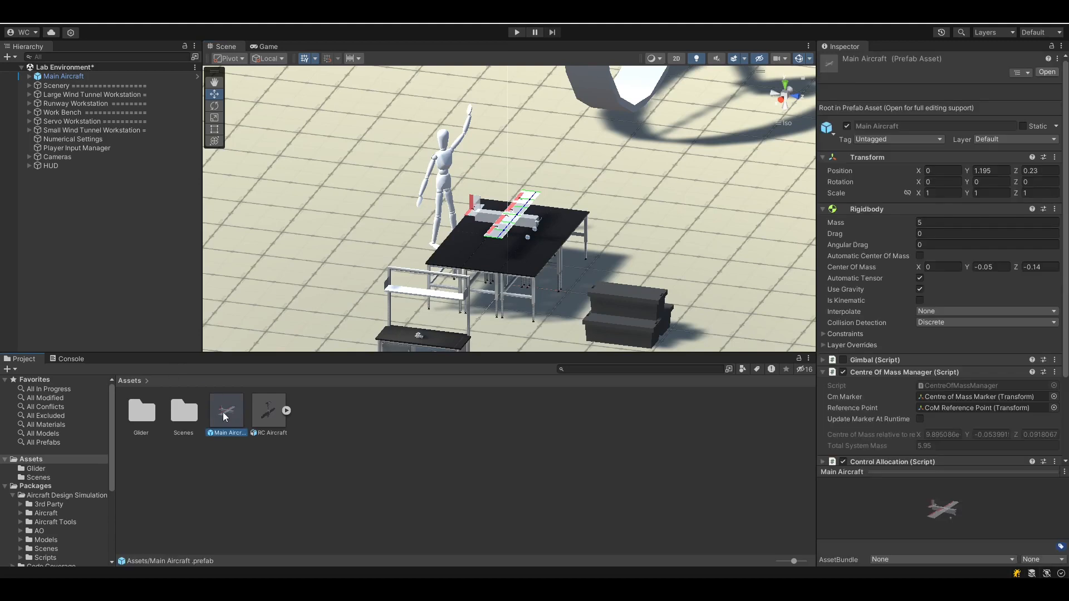
{"action": "double_click", "coordinate": [223, 412]}
{"action": "right_click_drag", "start_coordinate": [706, 318], "coordinate": [586, 171]}
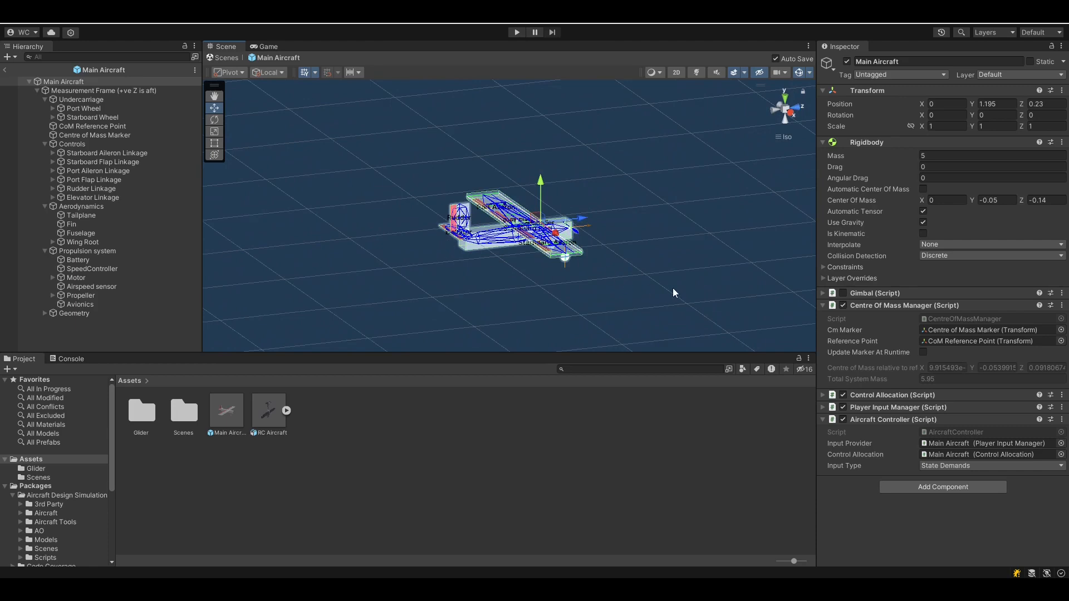
{"action": "left_click", "coordinate": [790, 113]}
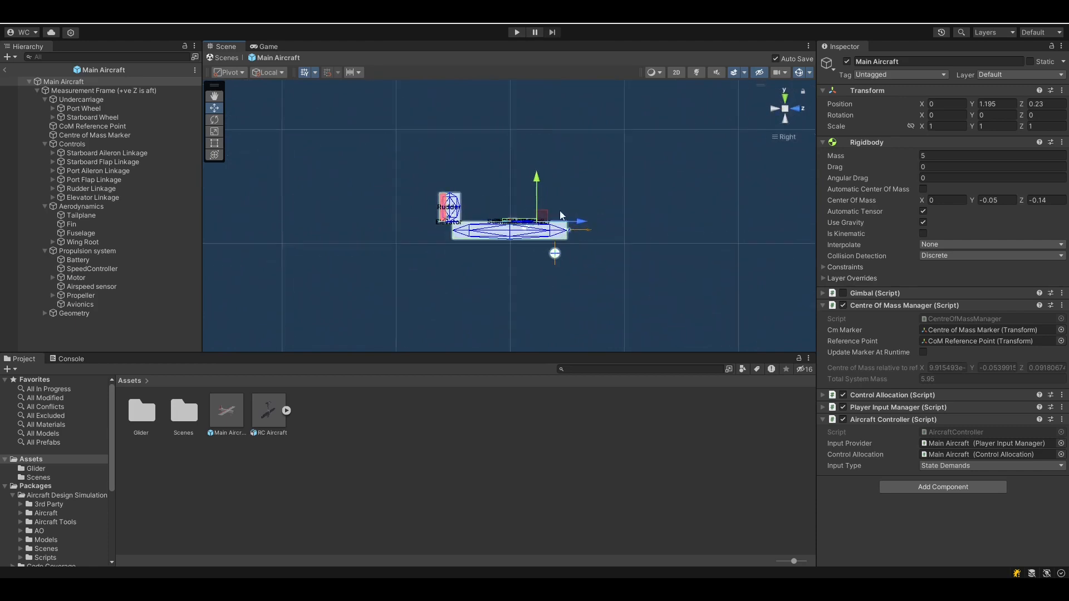
{"action": "left_click", "coordinate": [786, 98]}
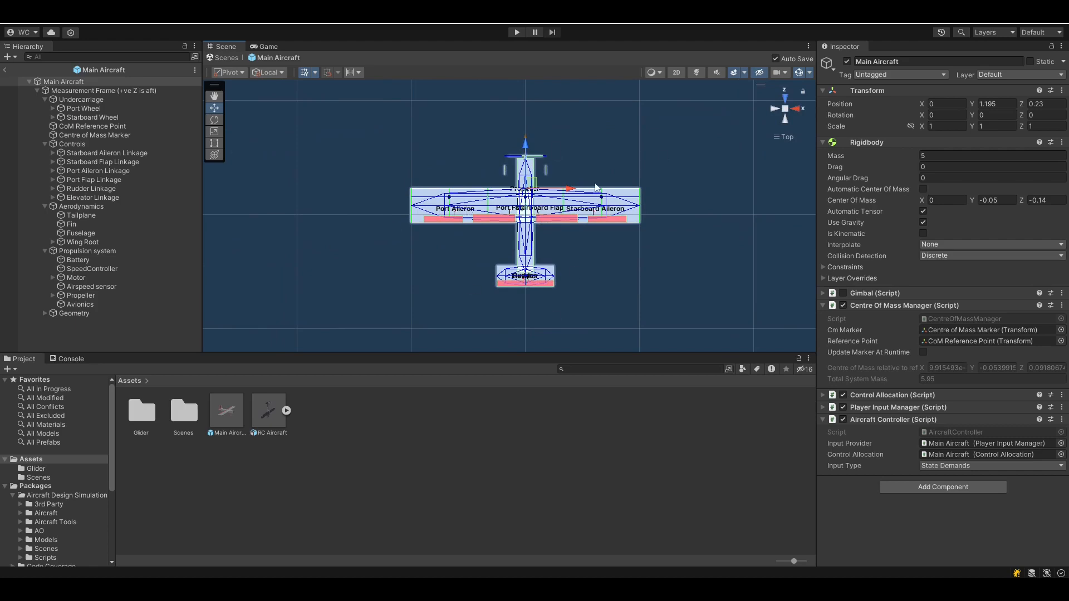
Reset the prefab root's position to 0, 0, 0
{"action": "left_click", "coordinate": [48, 83]}
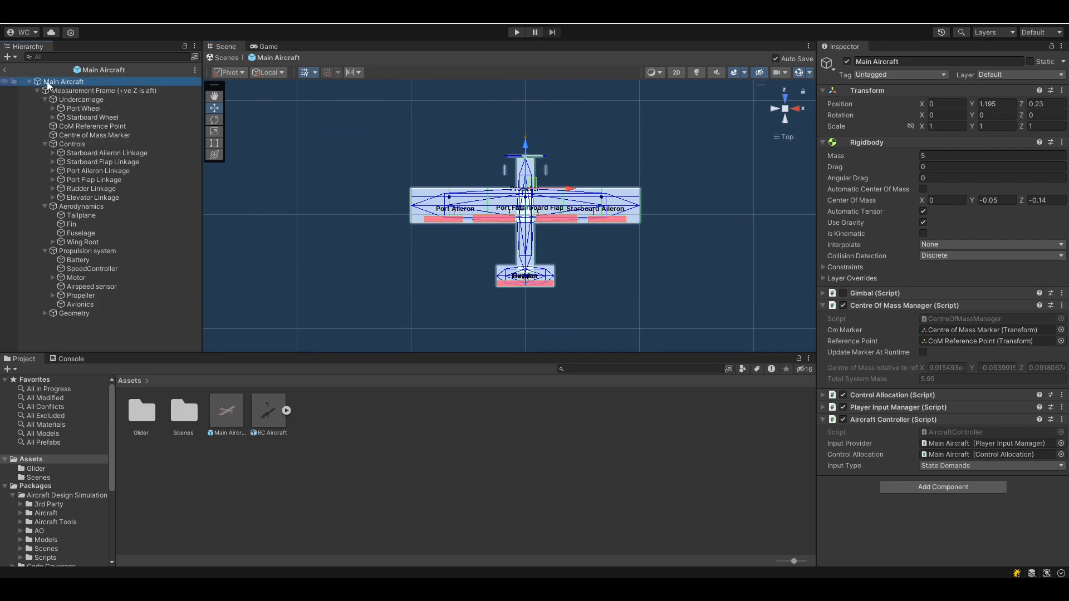
{"action": "left_click", "coordinate": [998, 104]}
{"action": "type", "text": "0"}
{"action": "key", "text": "Tab"}
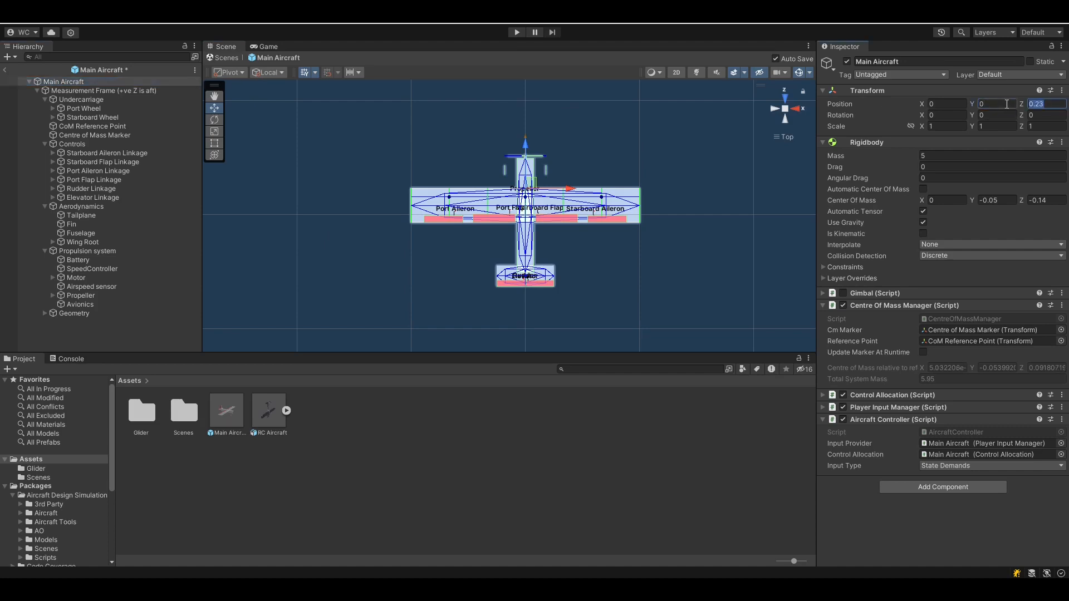
{"action": "type", "text": "0"}
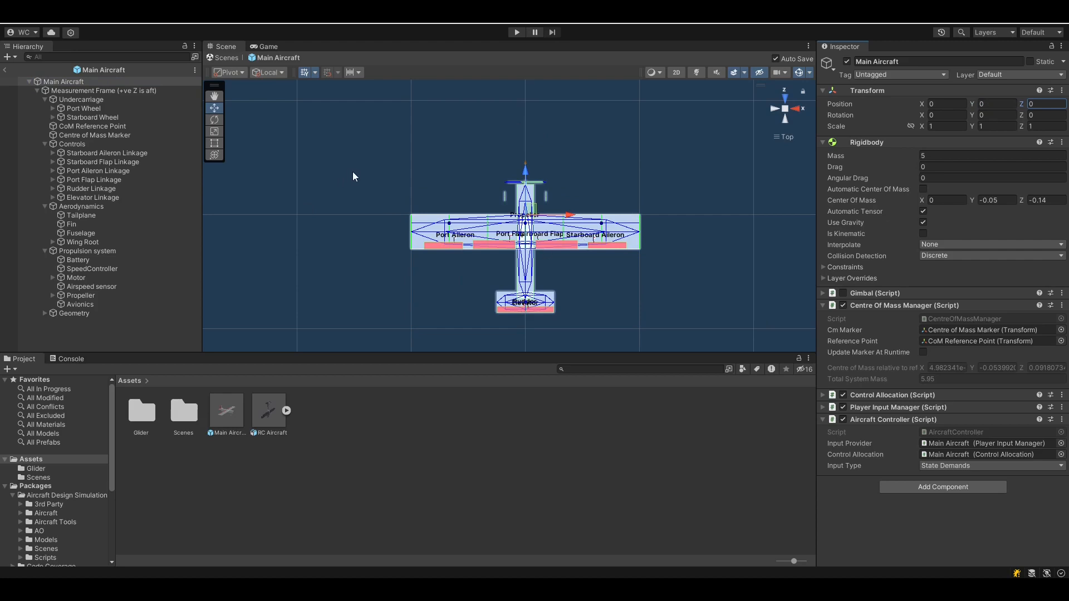
{"action": "left_click", "coordinate": [45, 100]}
Collapse the other groups and delete the Tailplane, Fuselage, Fin, Port Wing and Starboard Wing meshes
{"action": "left_click", "coordinate": [44, 126]}
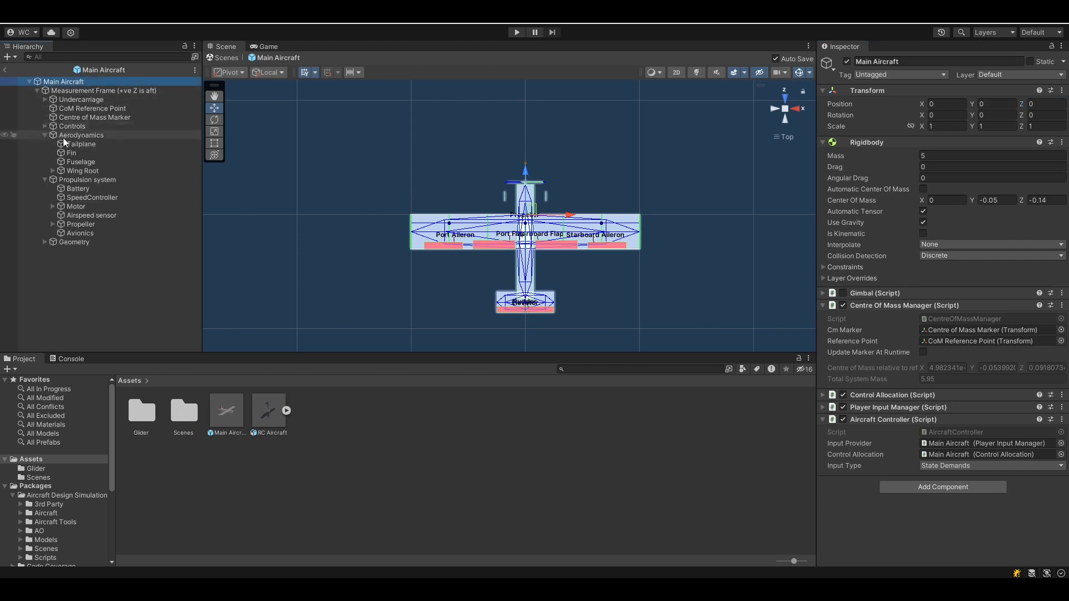
{"action": "left_click", "coordinate": [45, 135]}
{"action": "left_click", "coordinate": [43, 144]}
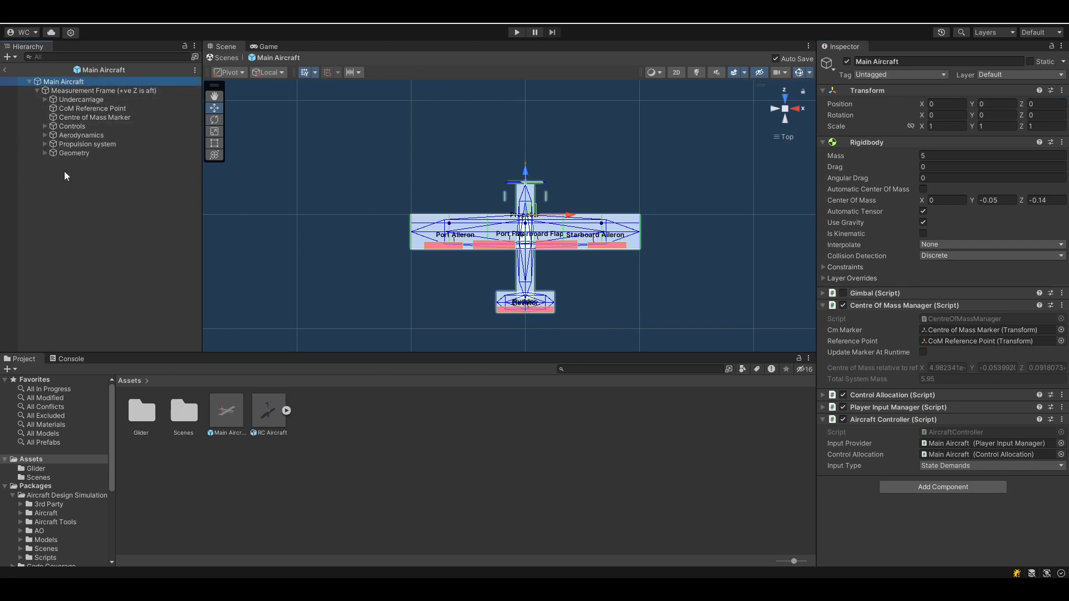
{"action": "left_click", "coordinate": [70, 153]}
{"action": "left_click", "coordinate": [44, 153]}
{"action": "left_click", "coordinate": [73, 161]}
{"action": "left_click", "coordinate": [92, 199], "text": "shift"}
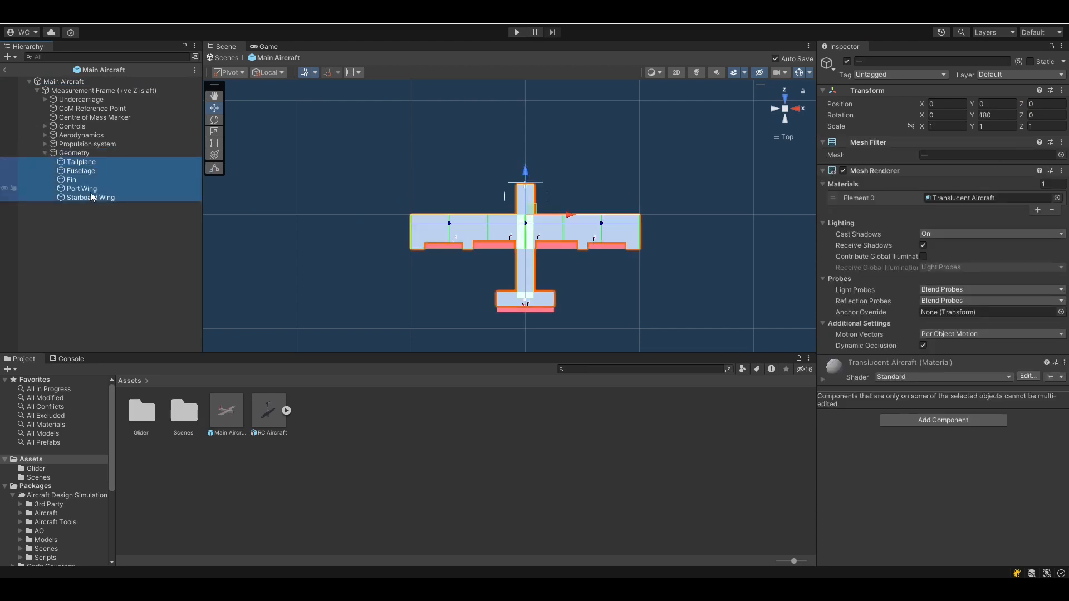
{"action": "key", "text": "Delete"}
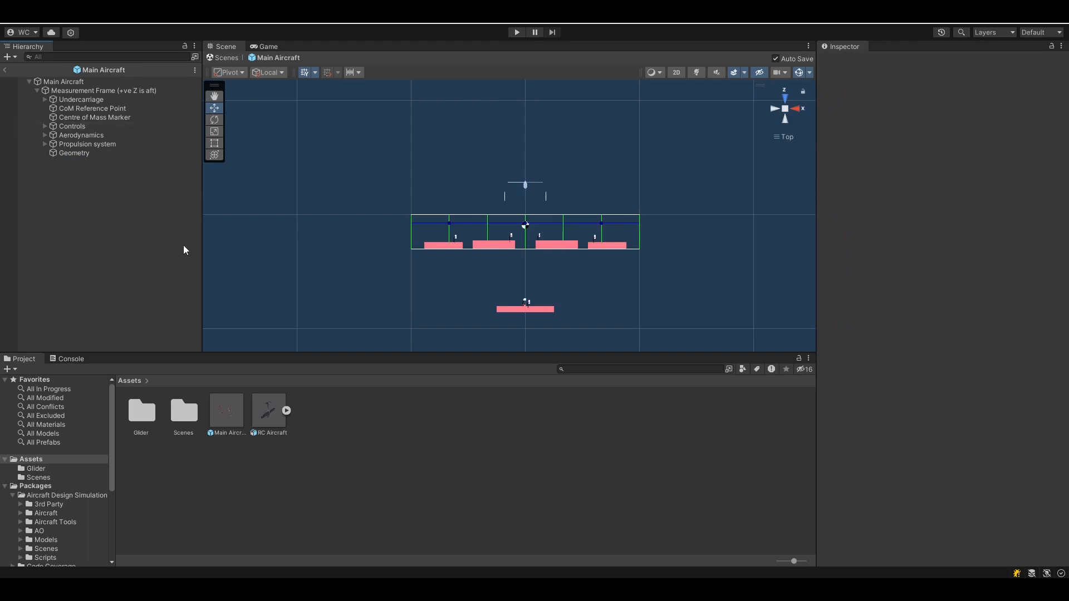
Place the RC Aircraft model under Geometry and turn it 180° about Y
{"action": "left_click", "coordinate": [279, 415]}
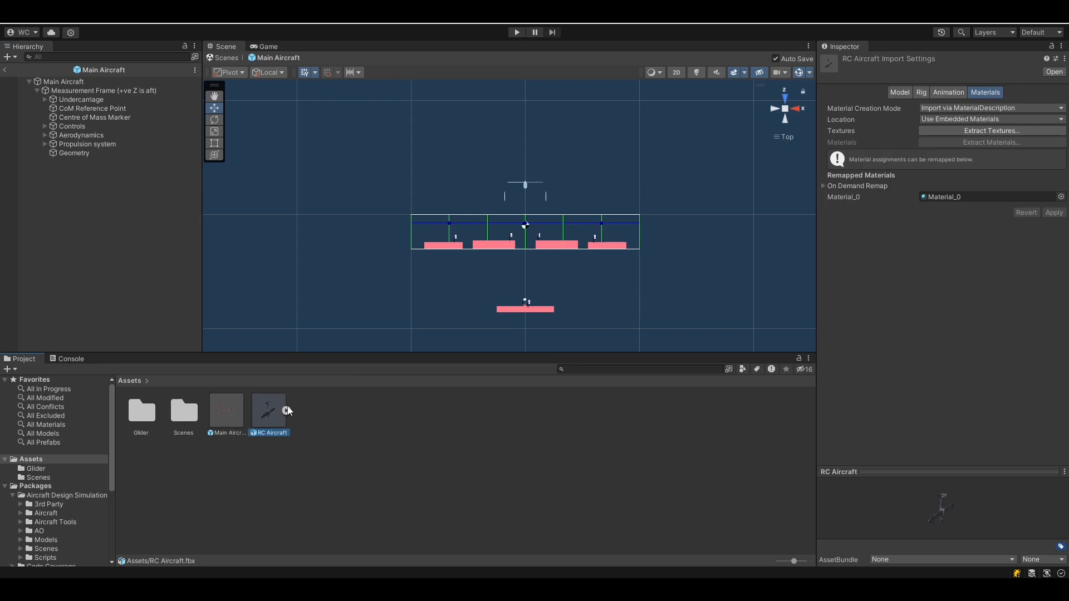
{"action": "left_click_drag", "start_coordinate": [273, 415], "coordinate": [65, 153]}
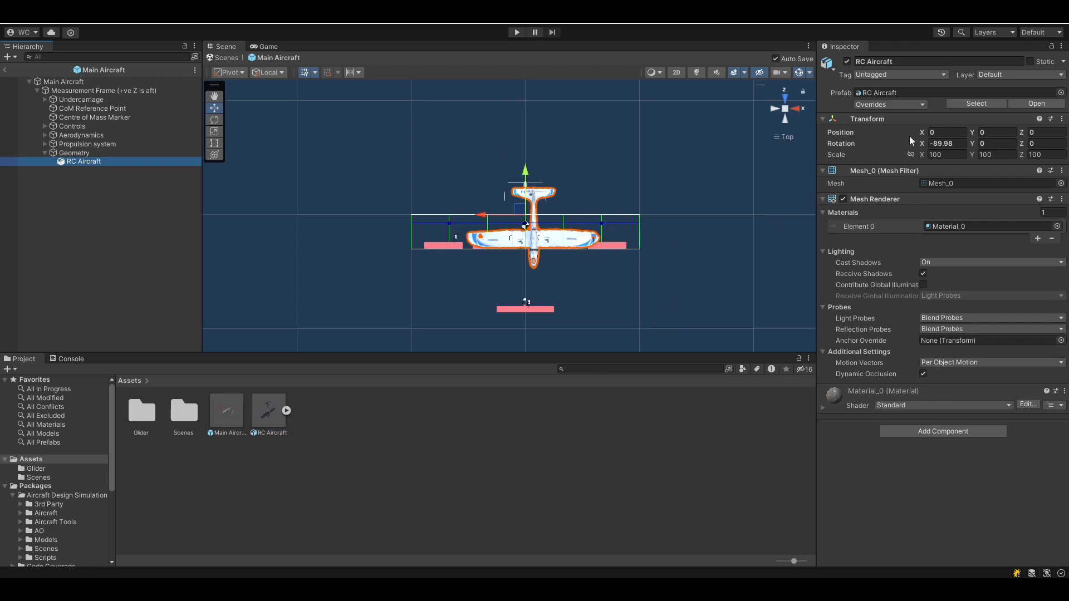
{"action": "left_click", "coordinate": [992, 144]}
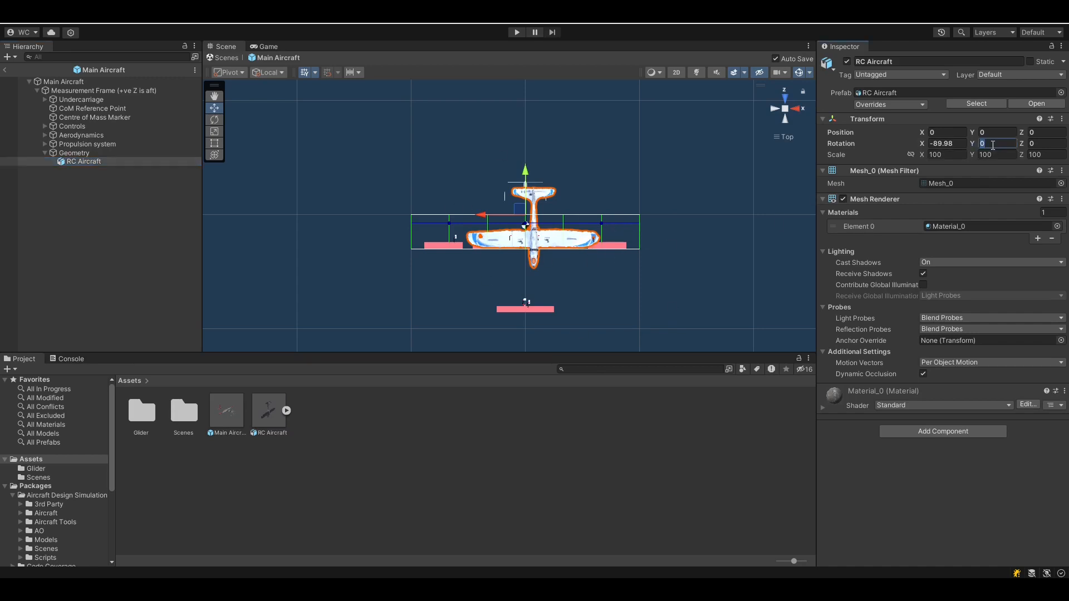
{"action": "type", "text": "180"}
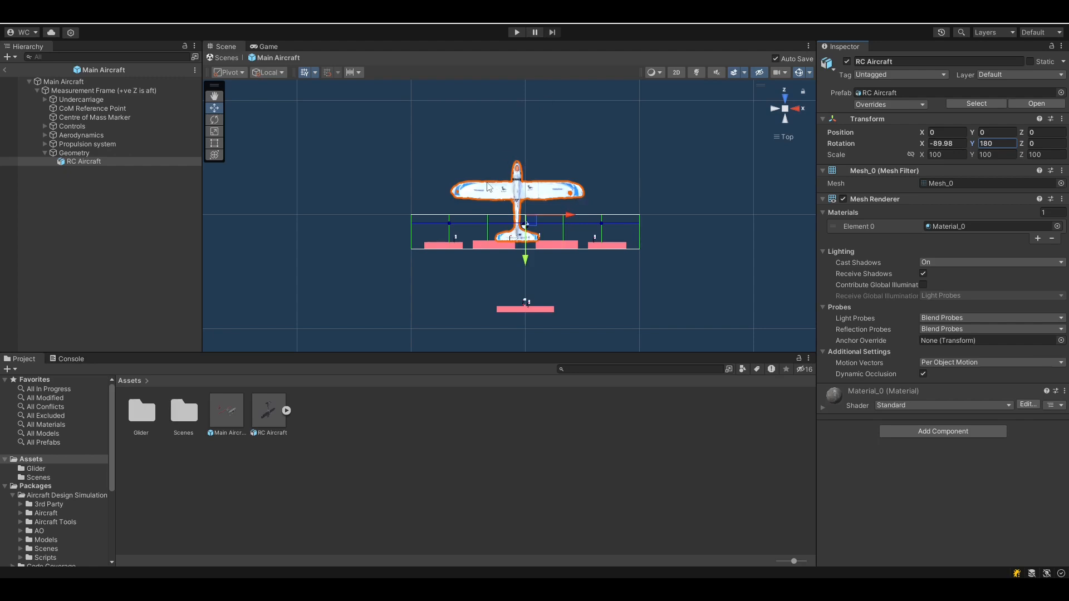
Move the model to X -0.068, Z 0.292 so it sits over the aircraft frame
{"action": "left_click_drag", "start_coordinate": [535, 226], "coordinate": [576, 248]}
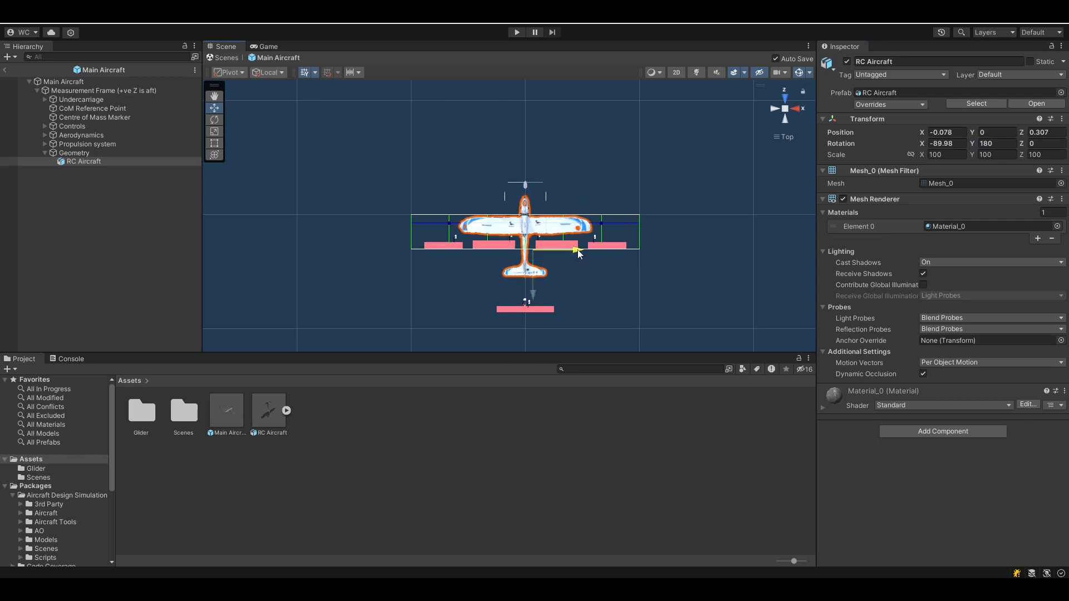
{"action": "left_click_drag", "start_coordinate": [536, 290], "coordinate": [536, 289]}
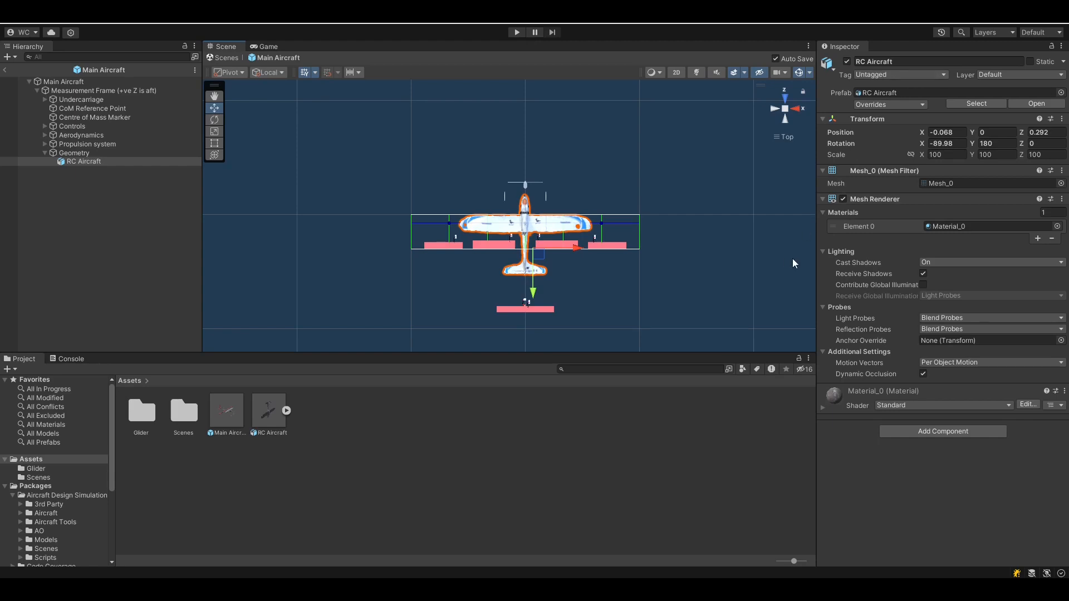
{"action": "left_click", "coordinate": [58, 82]}
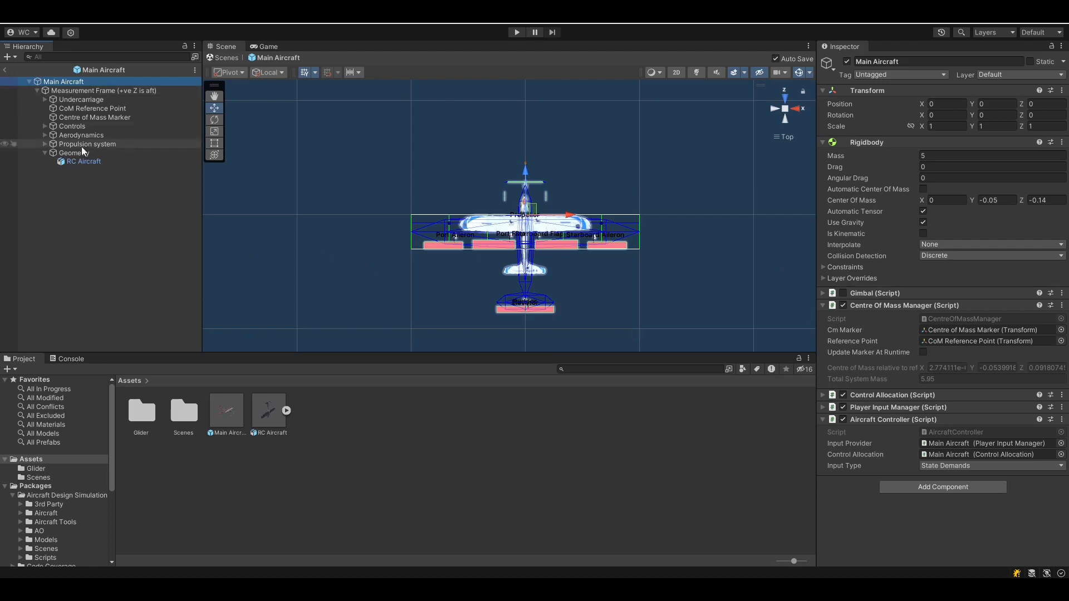
Add a convex Mesh Collider to the RC Aircraft mesh
{"action": "left_click", "coordinate": [71, 163]}
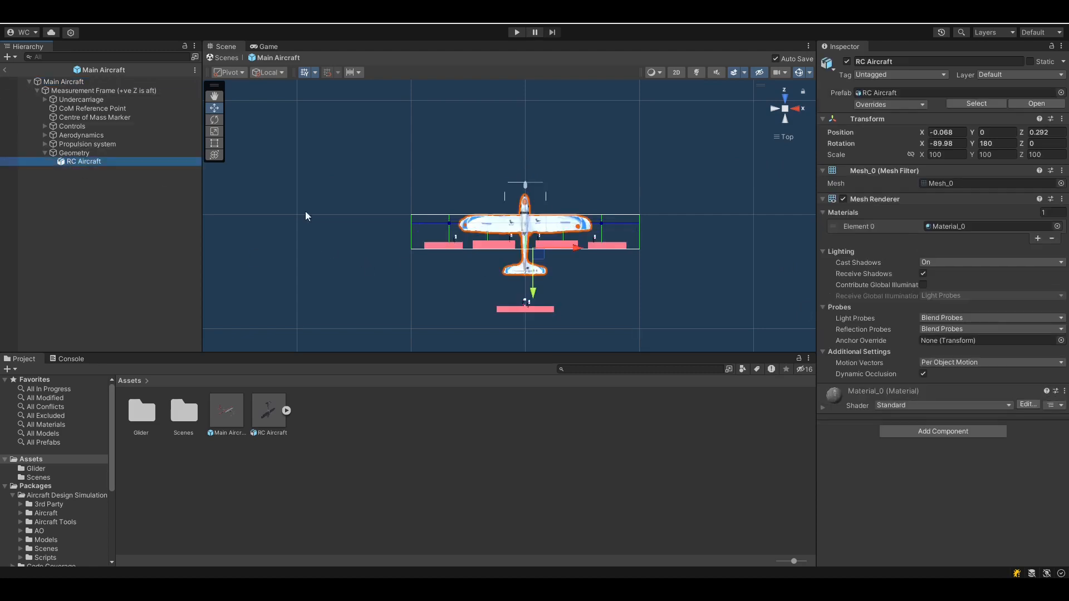
{"action": "right_click_drag", "start_coordinate": [622, 308], "coordinate": [453, 201]}
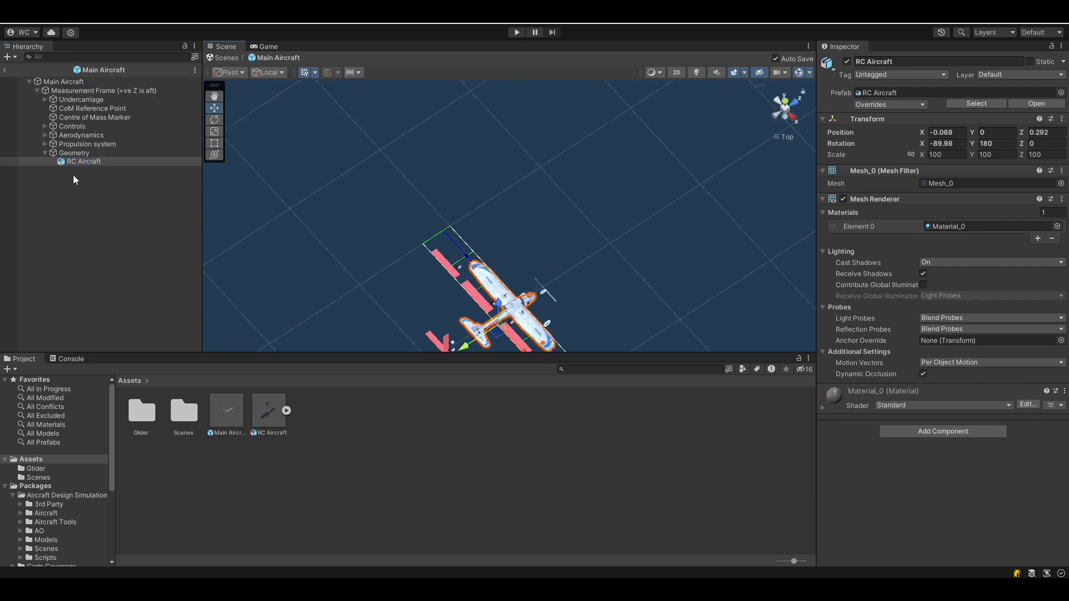
{"action": "double_click", "coordinate": [82, 160]}
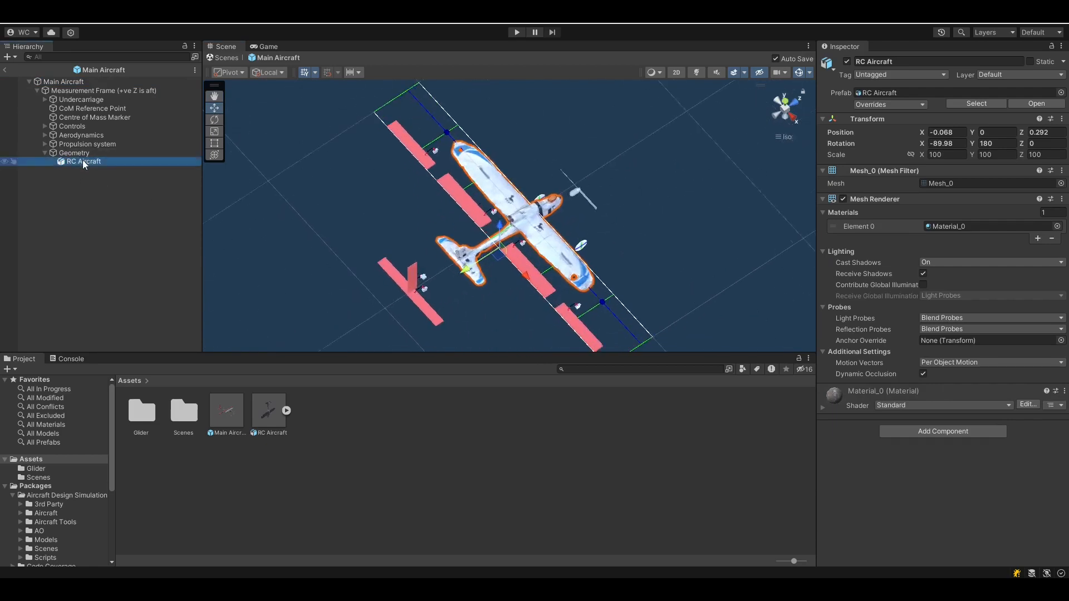
{"action": "right_click_drag", "start_coordinate": [652, 289], "coordinate": [652, 218]}
{"action": "left_click", "coordinate": [925, 432]}
{"action": "type", "text": "mesh"}
{"action": "key", "text": "Return"}
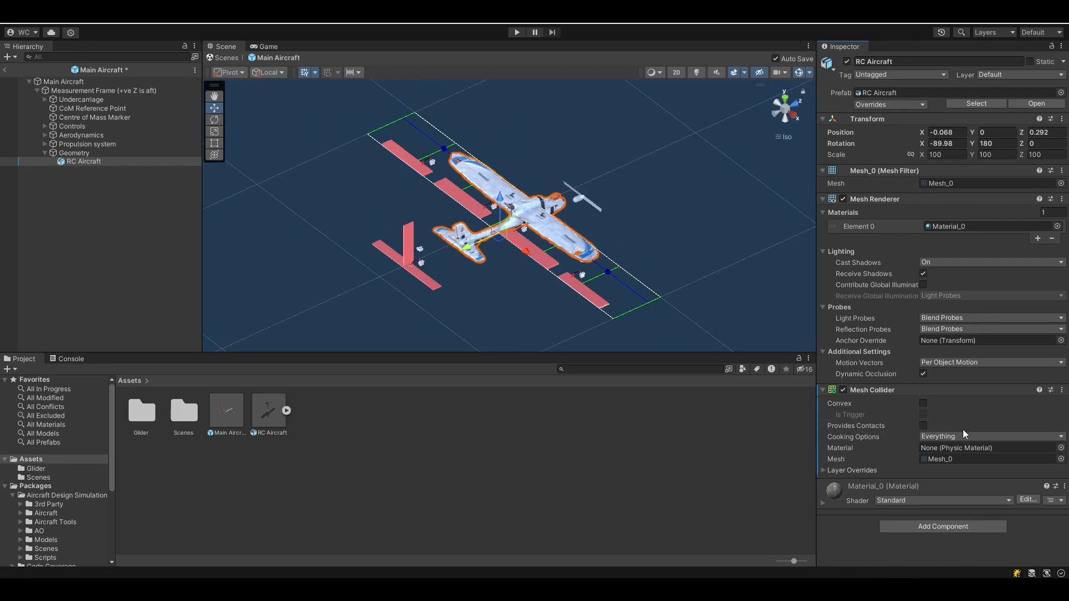
{"action": "left_click", "coordinate": [922, 405]}
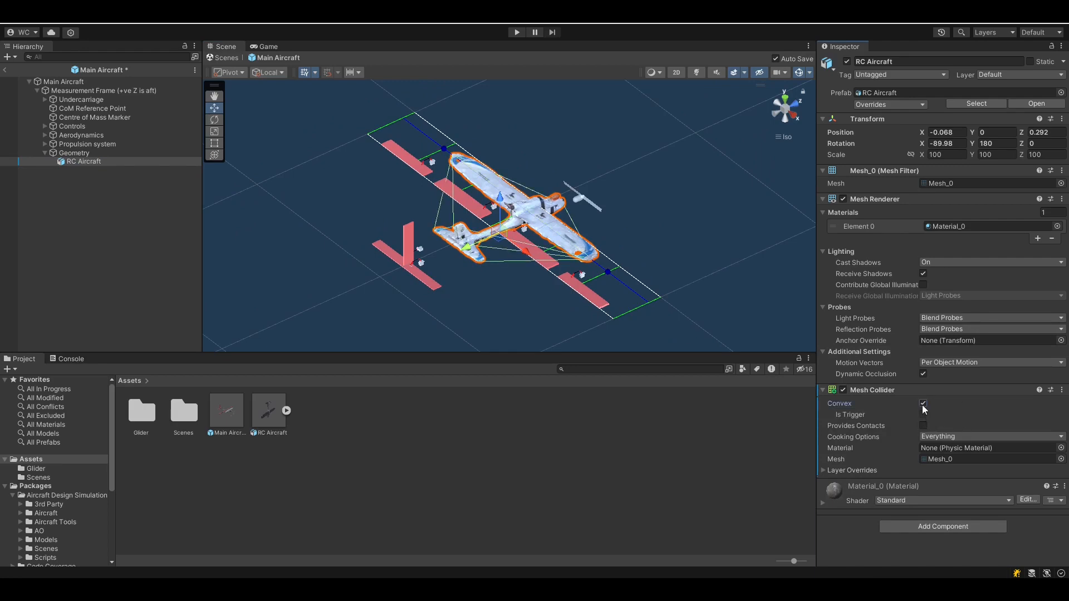
{"action": "right_click_drag", "start_coordinate": [327, 241], "coordinate": [558, 239]}
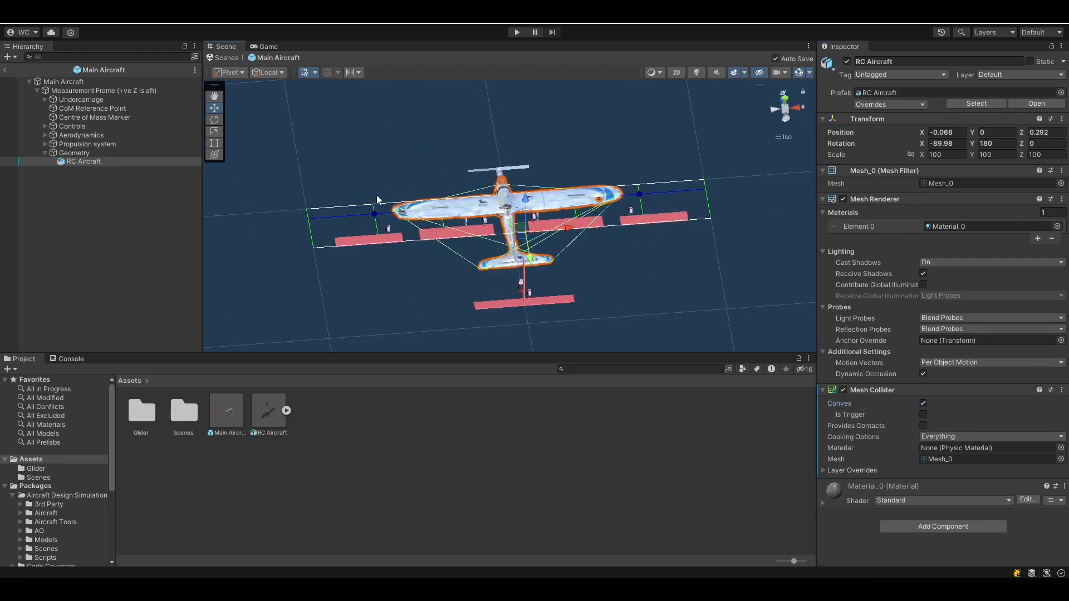
{"action": "right_click_drag", "start_coordinate": [352, 302], "coordinate": [492, 296]}
{"action": "right_click_drag", "start_coordinate": [426, 288], "coordinate": [477, 315]}
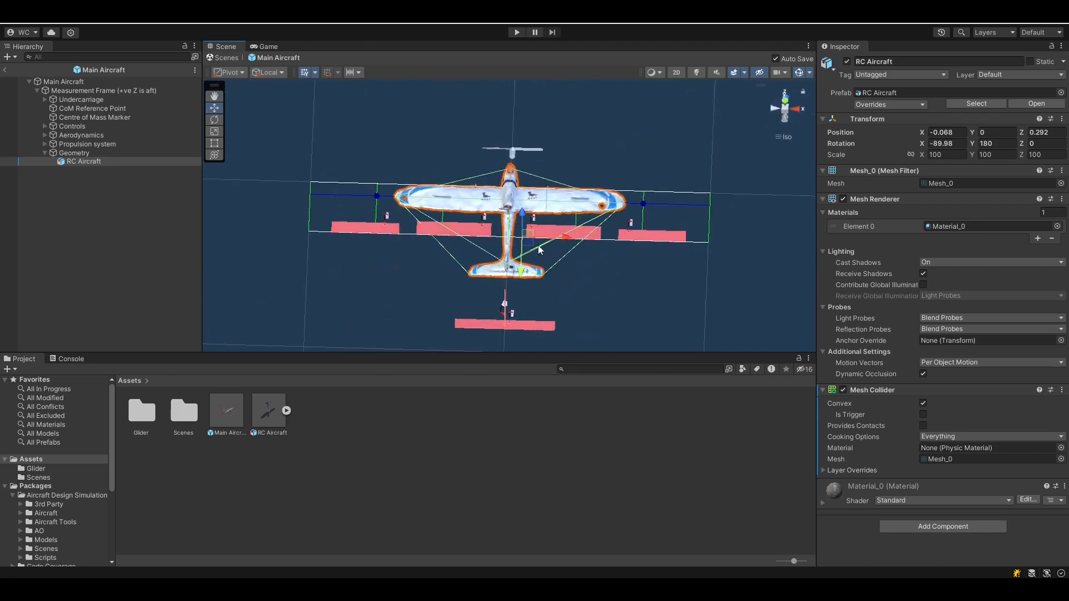
{"action": "left_click", "coordinate": [785, 103]}
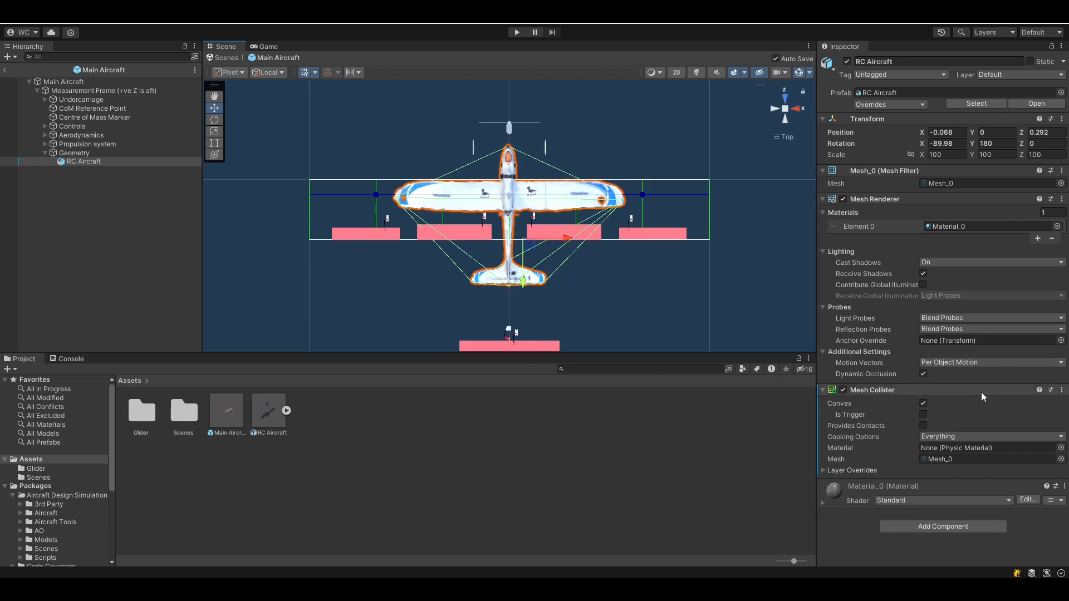
Replace the Mesh Collider with a Box Collider
{"action": "right_click", "coordinate": [890, 391]}
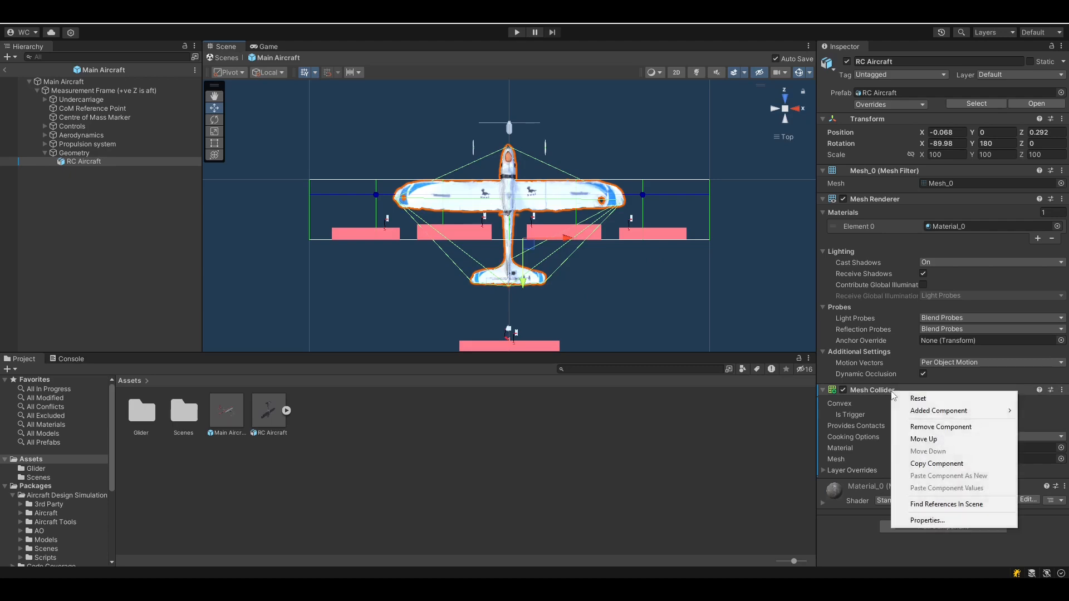
{"action": "left_click", "coordinate": [924, 427]}
{"action": "left_click", "coordinate": [910, 432]}
{"action": "type", "text": "box"}
{"action": "key", "text": "Return"}
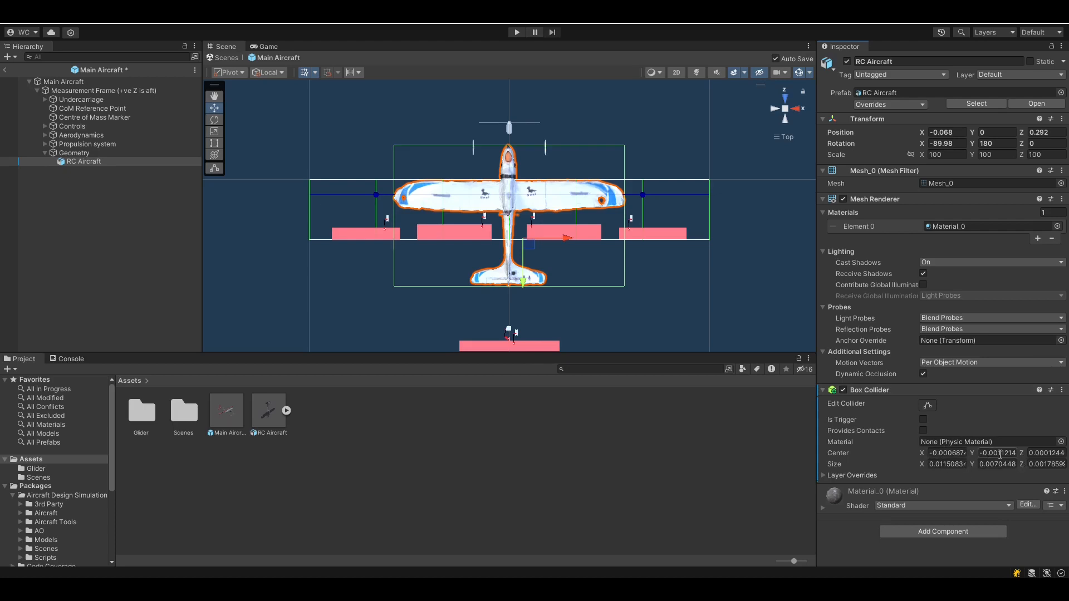
Trim the Box Collider's front, rear, top and bottom faces to hug the main wing
{"action": "left_click", "coordinate": [927, 405]}
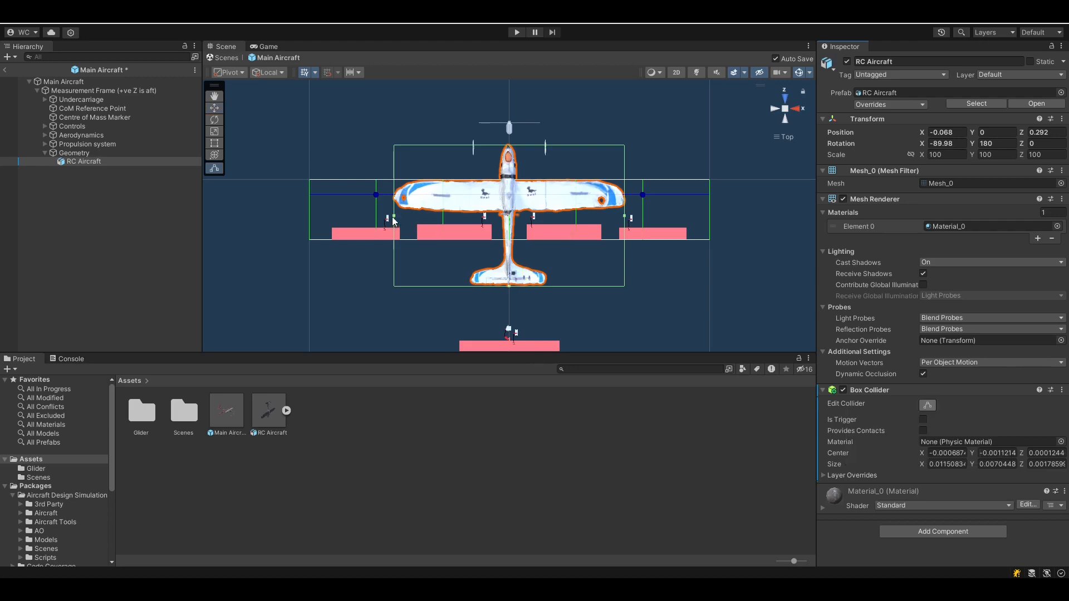
{"action": "left_click_drag", "start_coordinate": [716, 275], "coordinate": [599, 146], "text": "alt"}
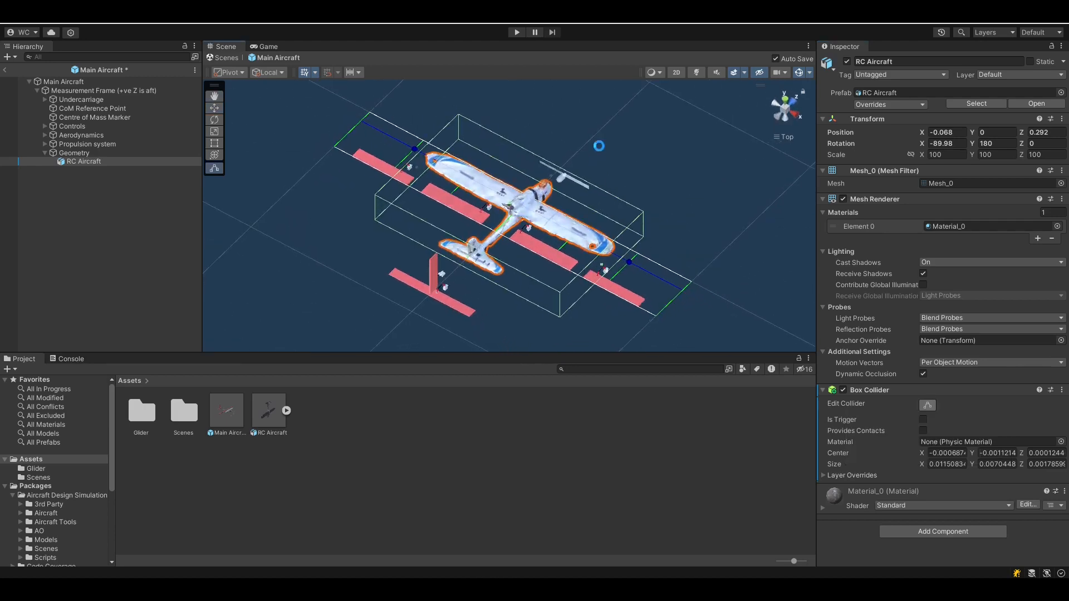
{"action": "left_click_drag", "start_coordinate": [467, 256], "coordinate": [514, 214]}
{"action": "left_click", "coordinate": [785, 99]}
{"action": "left_click_drag", "start_coordinate": [508, 143], "coordinate": [509, 179]}
{"action": "left_click_drag", "start_coordinate": [779, 145], "coordinate": [711, 122], "text": "alt"}
{"action": "left_click", "coordinate": [775, 111]}
{"action": "left_click_drag", "start_coordinate": [508, 197], "coordinate": [508, 210]}
{"action": "left_click_drag", "start_coordinate": [508, 234], "coordinate": [508, 221]}
{"action": "scroll", "coordinate": [590, 223], "scroll_direction": "down", "scroll_amount": 6}
{"action": "left_click_drag", "start_coordinate": [673, 150], "coordinate": [588, 238], "text": "alt"}
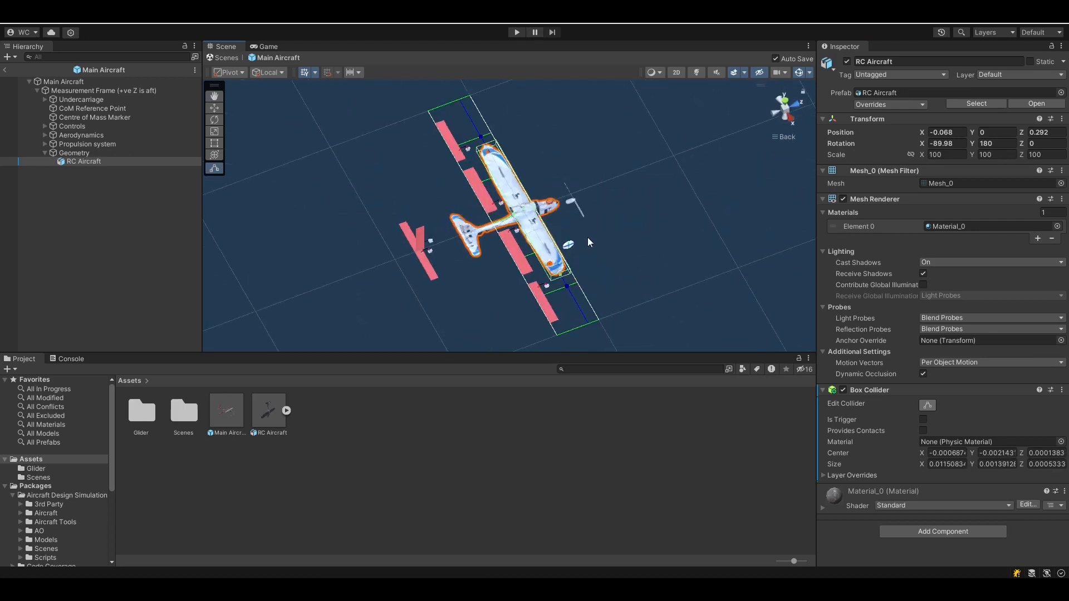
Add another Box Collider to the RC Aircraft for the fuselage and tailplane
{"action": "left_click", "coordinate": [933, 531]}
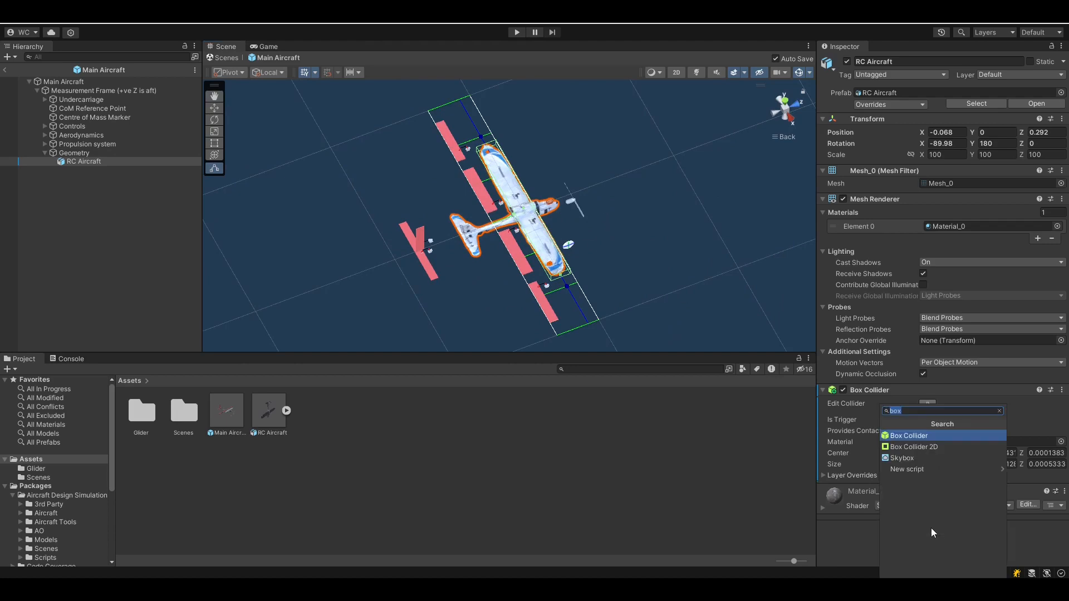
{"action": "key", "text": "Return"}
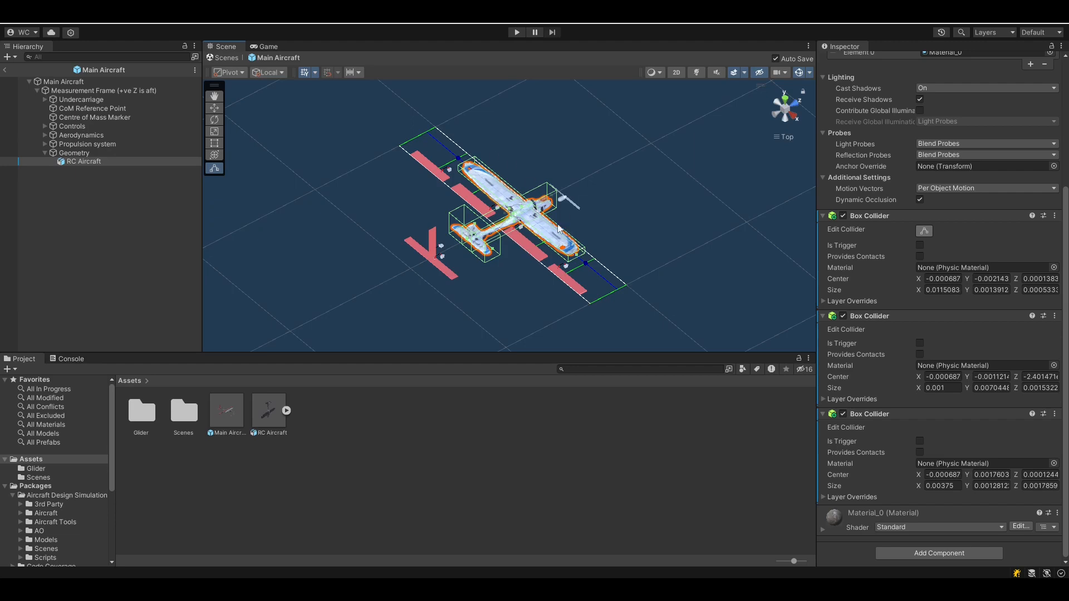
{"action": "left_click_drag", "start_coordinate": [440, 253], "coordinate": [572, 347], "text": "alt"}
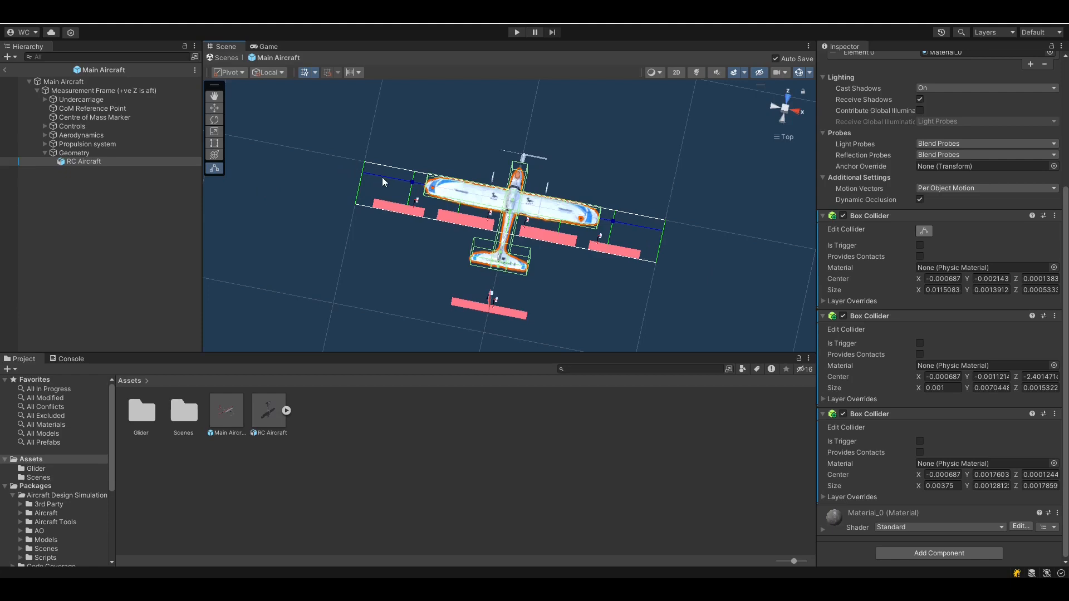
{"action": "left_click", "coordinate": [83, 135]}
{"action": "left_click_drag", "start_coordinate": [529, 235], "coordinate": [473, 312], "text": "alt"}
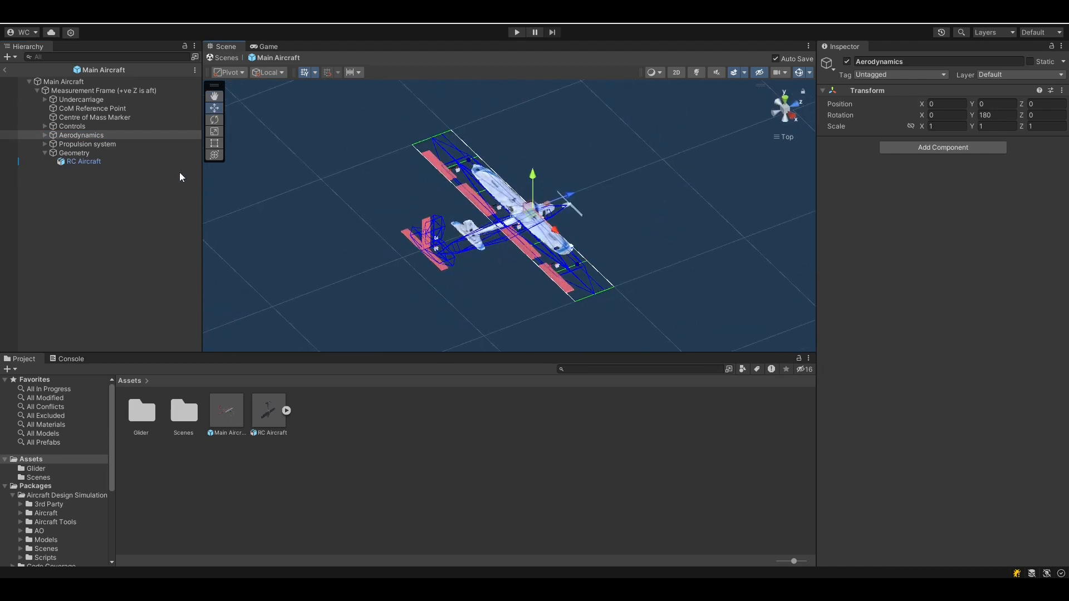
{"action": "left_click", "coordinate": [44, 134]}
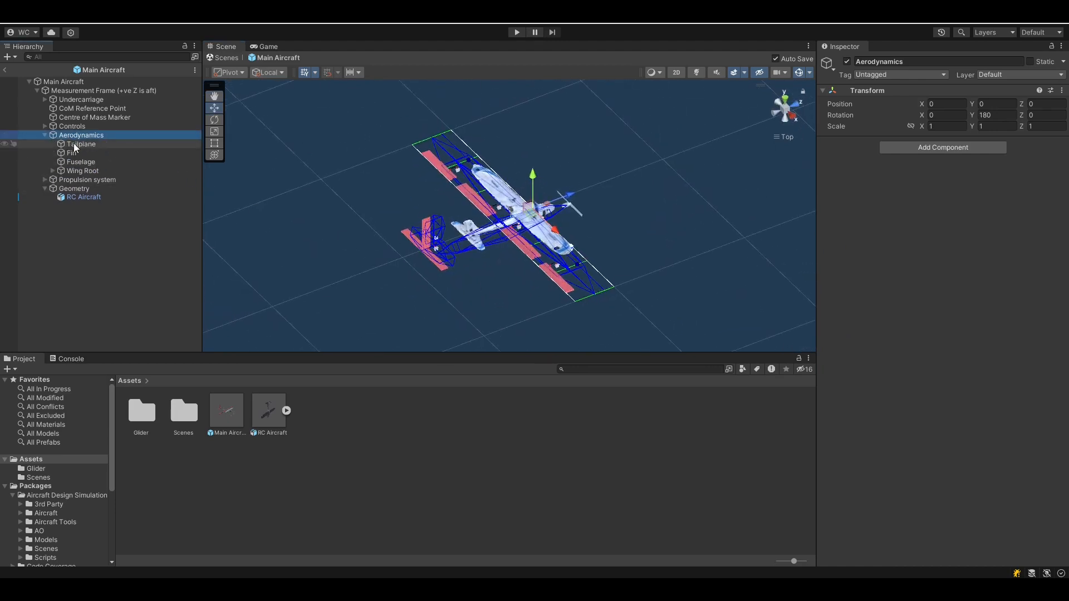
Select the Tailplane aero surface and reset its X rotation to 0
{"action": "left_click", "coordinate": [78, 144]}
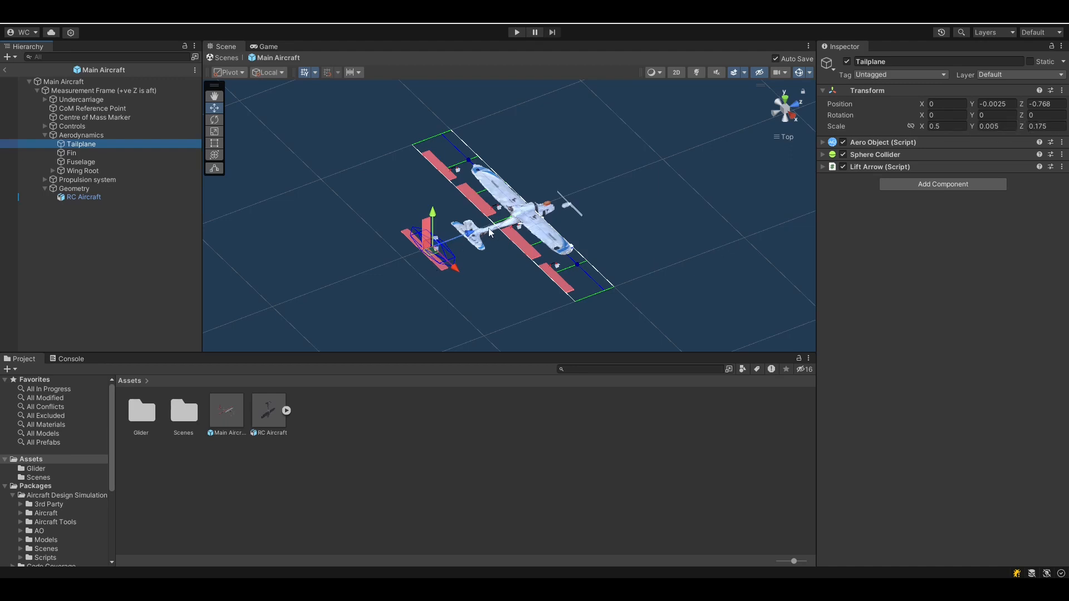
{"action": "left_click_drag", "start_coordinate": [921, 115], "coordinate": [13, 120]}
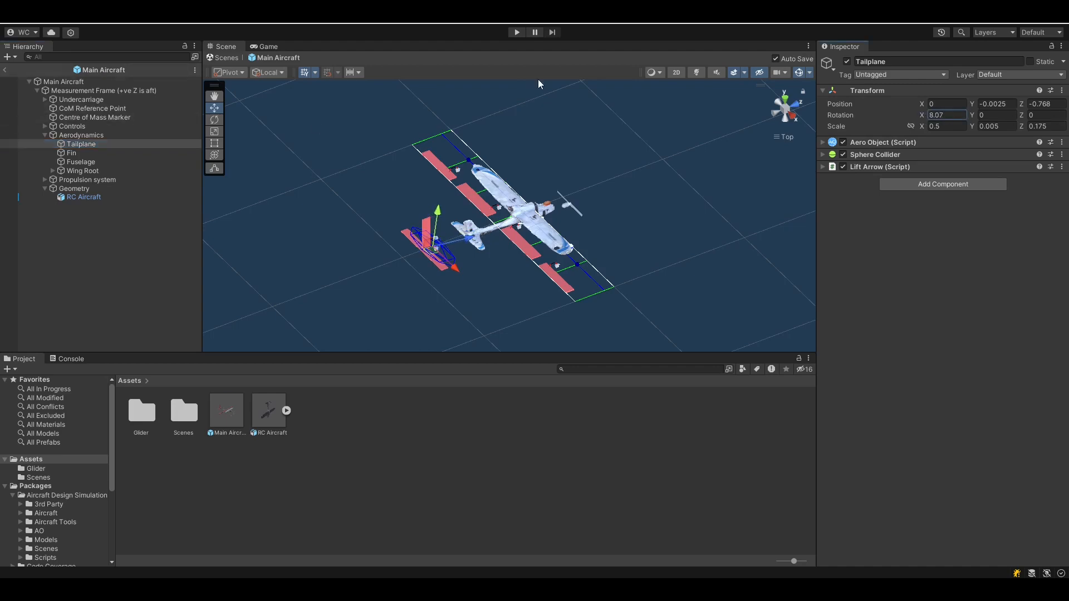
{"action": "left_click", "coordinate": [955, 116]}
{"action": "type", "text": "0"}
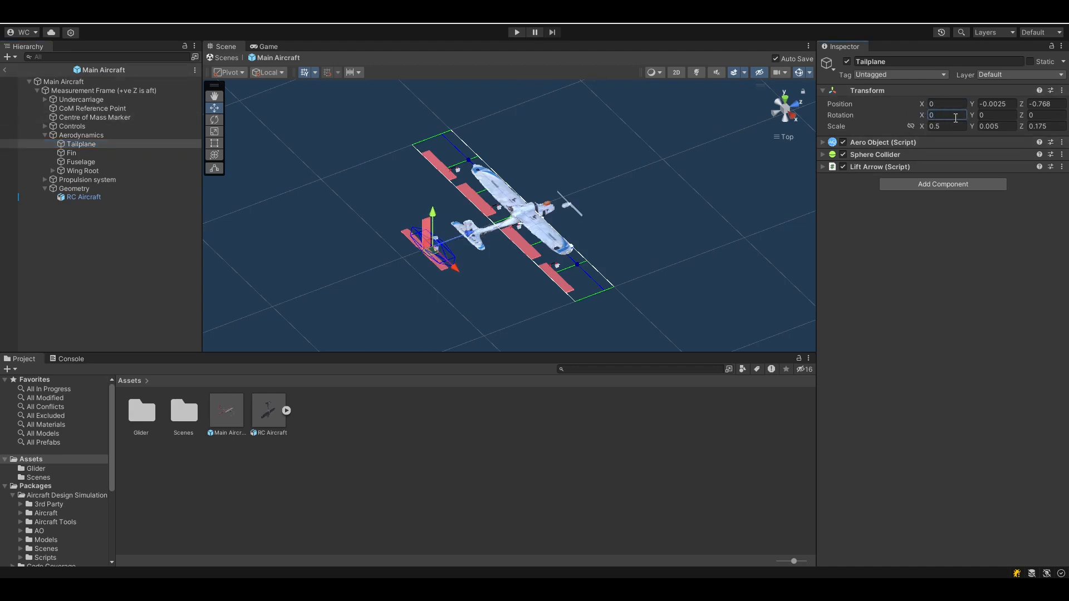
Set the tailplane's aero object local X dimension to 1 and check it from above
{"action": "left_click", "coordinate": [924, 142]}
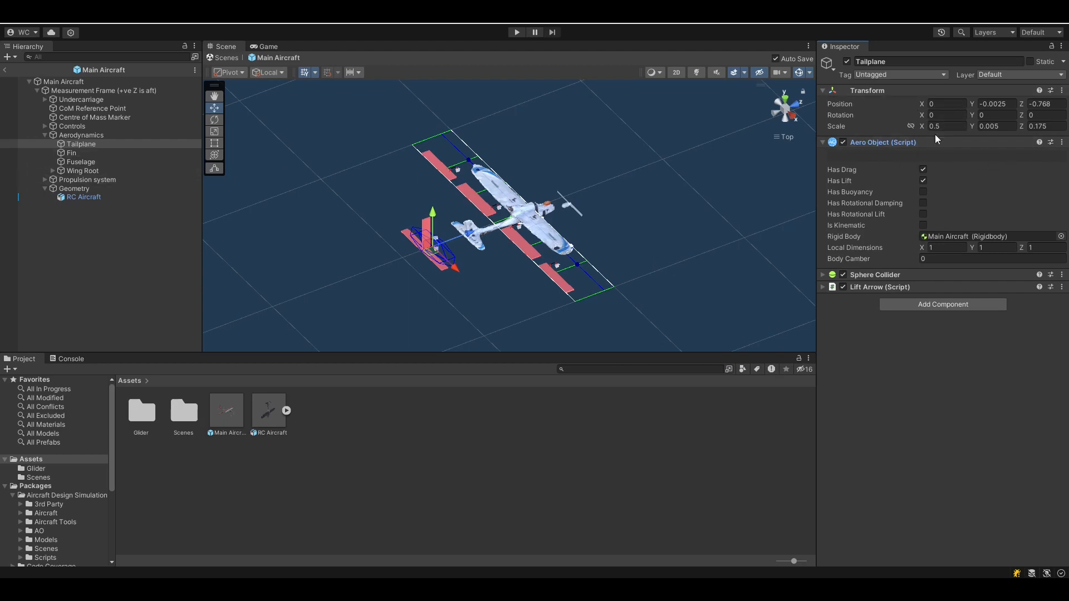
{"action": "left_click", "coordinate": [946, 247]}
{"action": "type", "text": "2.11"}
{"action": "mouse_move", "coordinate": [951, 246]}
{"action": "left_mouse_down"}
{"action": "mouse_move", "coordinate": [971, 250]}
{"action": "mouse_move", "coordinate": [931, 251]}
{"action": "left_mouse_up"}
{"action": "left_click", "coordinate": [945, 247]}
{"action": "type", "text": "1"}
{"action": "left_click", "coordinate": [785, 103]}
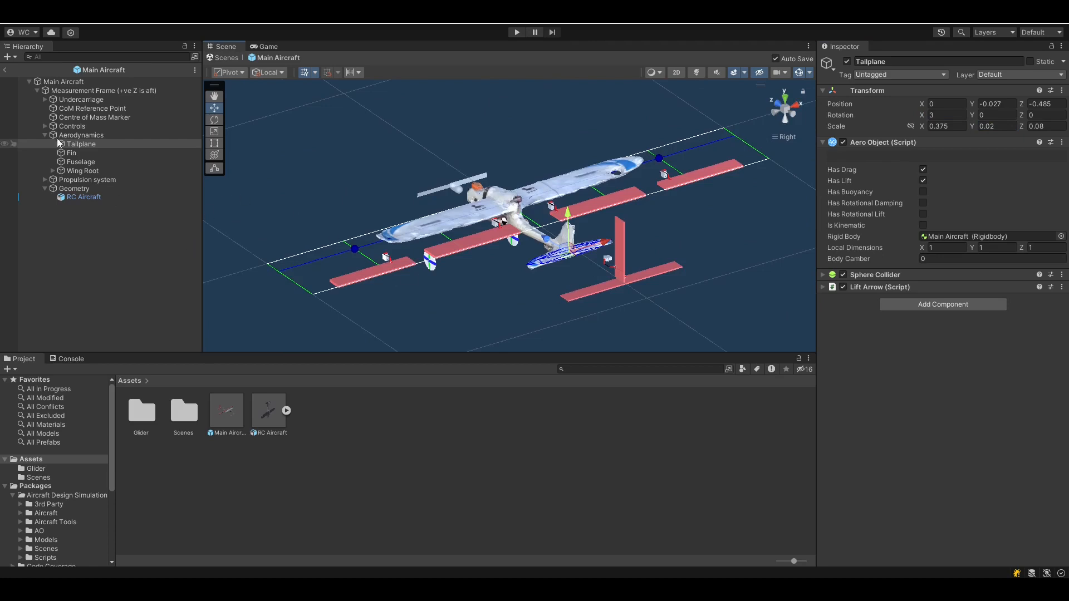
{"action": "left_click", "coordinate": [83, 170]}
Adjust the span of the Wing under Wing Root, entering 1
{"action": "left_click_drag", "start_coordinate": [638, 156], "coordinate": [579, 246], "text": "alt"}
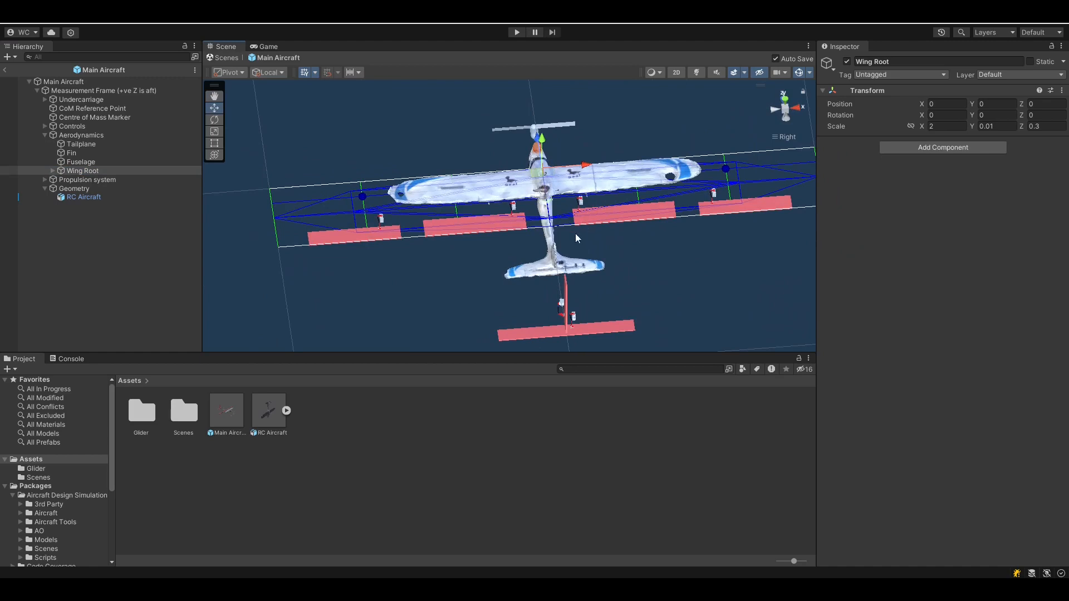
{"action": "scroll", "coordinate": [576, 233], "scroll_direction": "down", "scroll_amount": 2}
{"action": "left_click", "coordinate": [53, 171]}
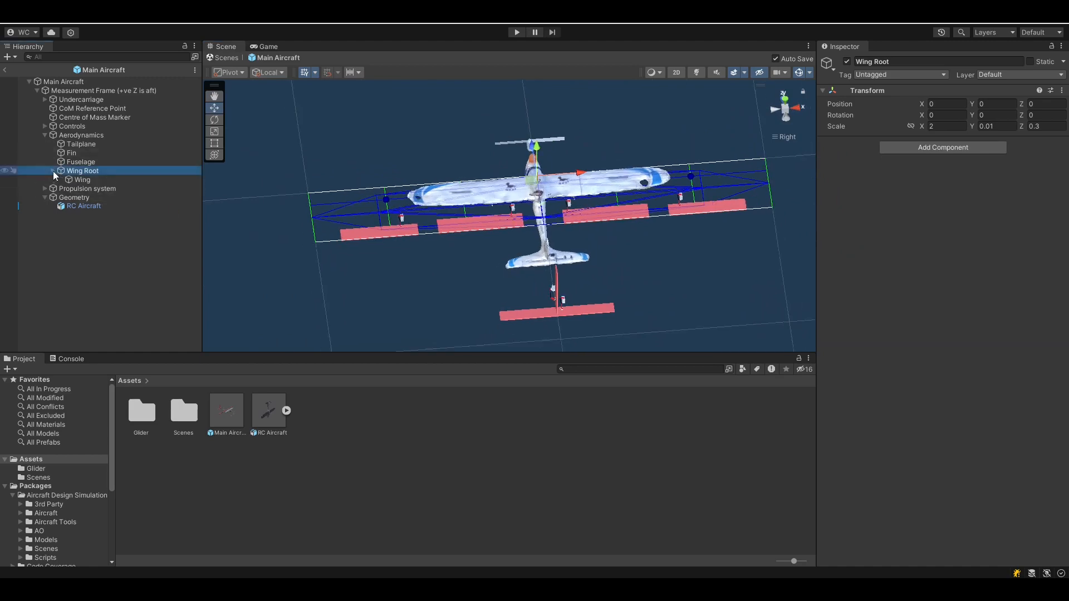
{"action": "left_click", "coordinate": [103, 180]}
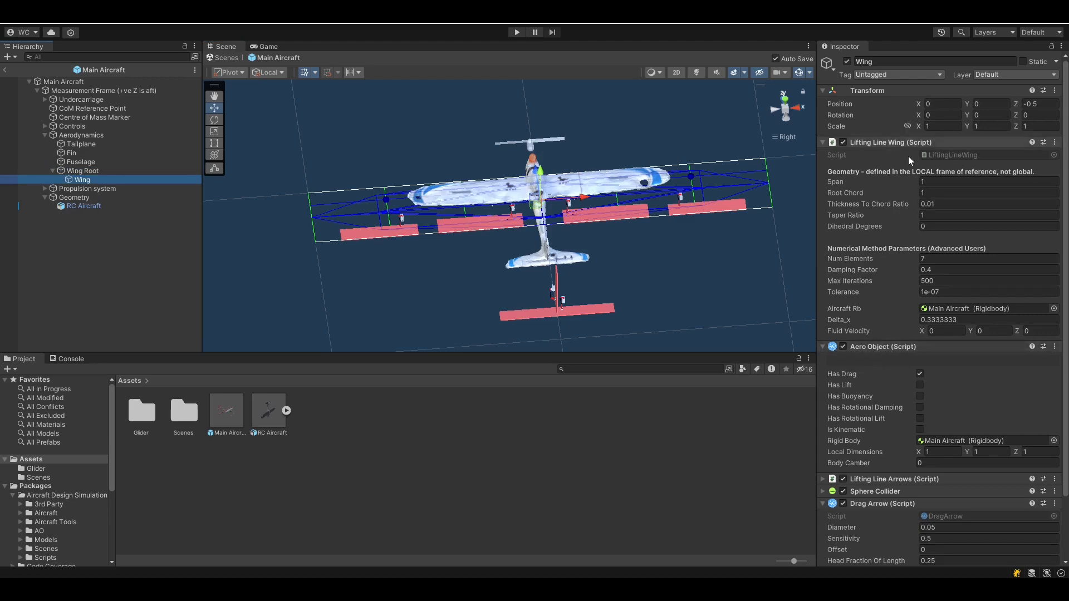
{"action": "mouse_move", "coordinate": [935, 181]}
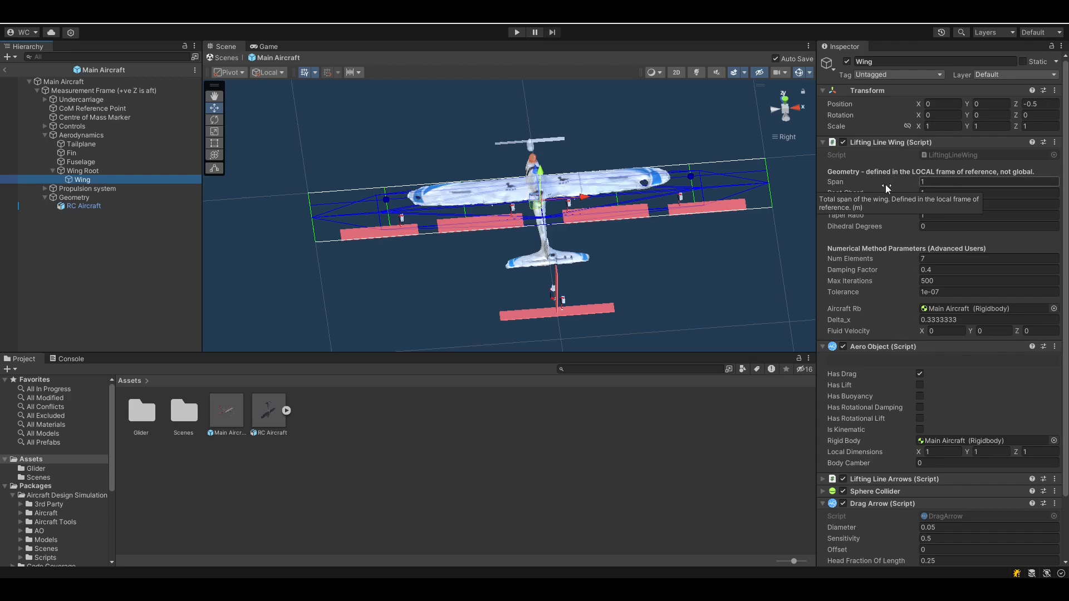
{"action": "left_click_drag", "start_coordinate": [839, 182], "coordinate": [841, 179]}
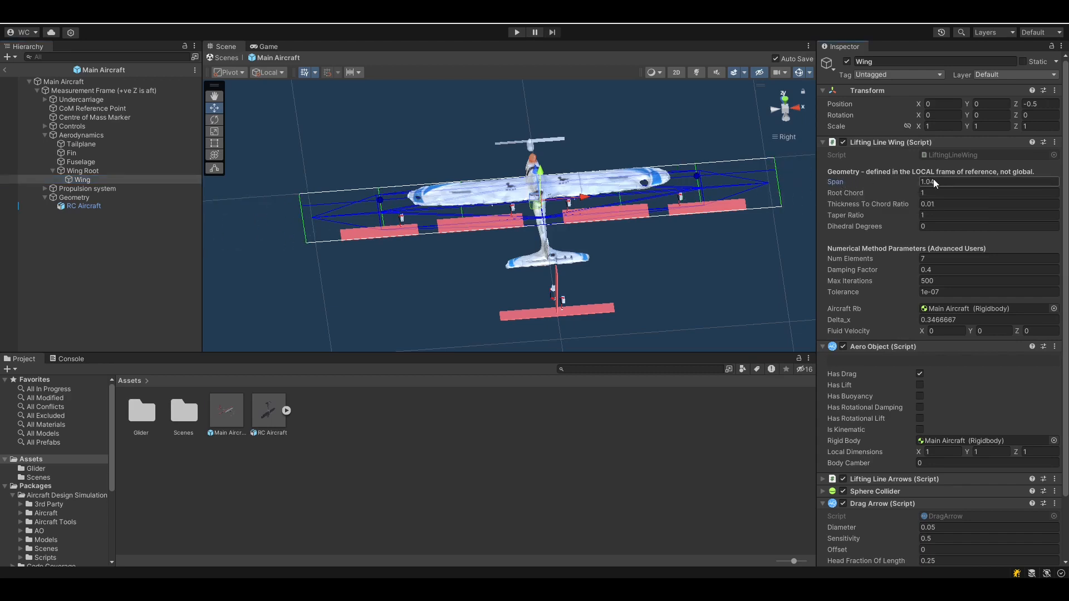
{"action": "type", "text": "1"}
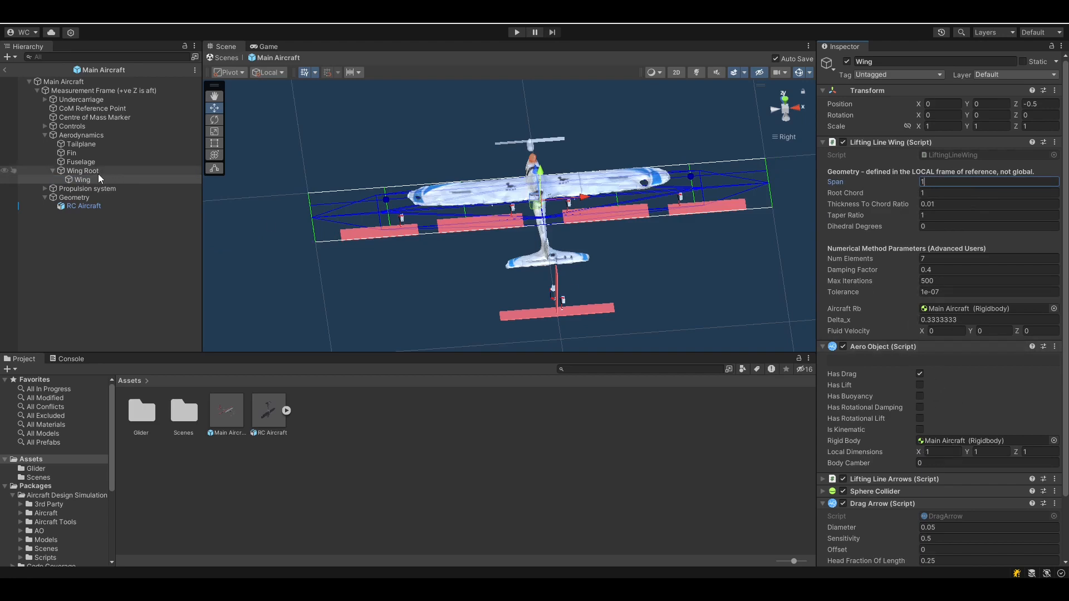
Scale Wing Root to 1.15 in X, 0 in Y and 0.14 in Z
{"action": "left_click", "coordinate": [81, 172]}
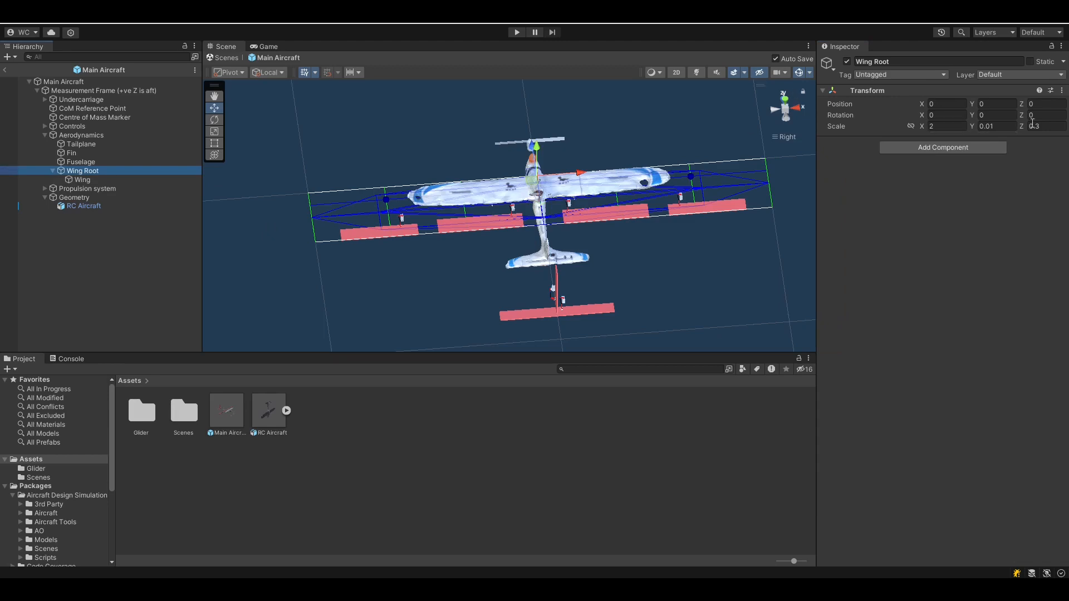
{"action": "mouse_move", "coordinate": [924, 126]}
{"action": "left_mouse_down"}
{"action": "mouse_move", "coordinate": [948, 127]}
{"action": "mouse_move", "coordinate": [912, 125]}
{"action": "left_mouse_up"}
{"action": "left_click", "coordinate": [788, 106]}
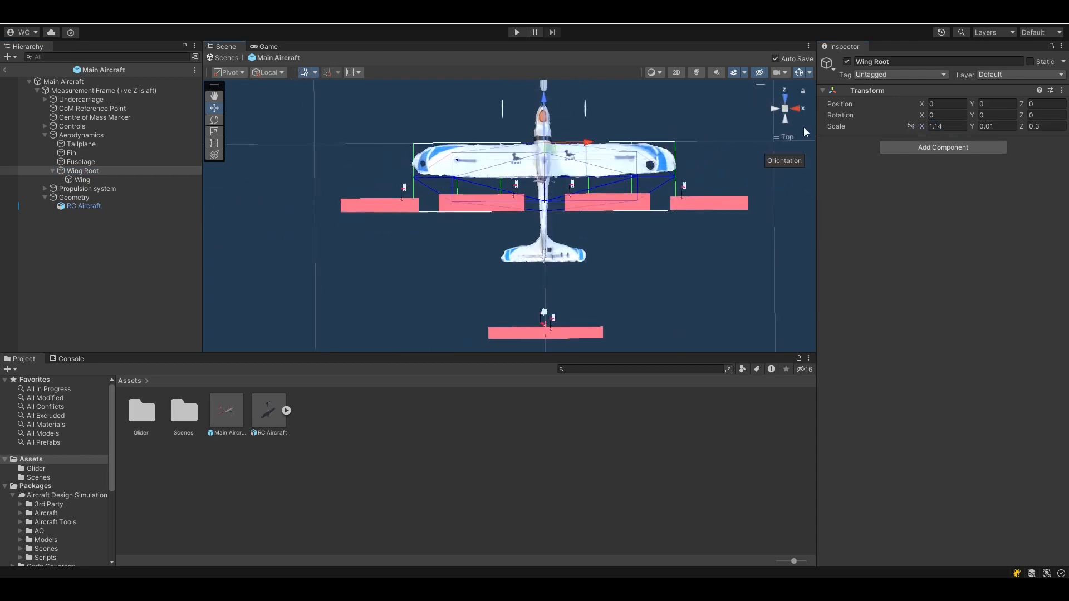
{"action": "left_click", "coordinate": [962, 127]}
{"action": "type", "text": "1.15"}
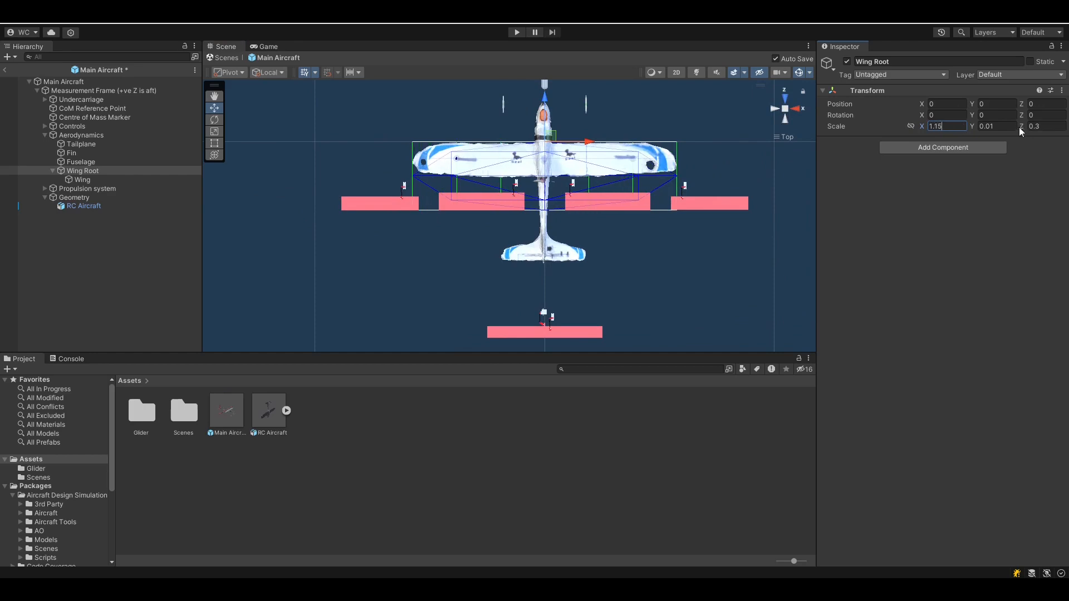
{"action": "left_click", "coordinate": [1005, 126]}
{"action": "type", "text": "0"}
{"action": "left_click", "coordinate": [1030, 126]}
{"action": "type", "text": "0.14"}
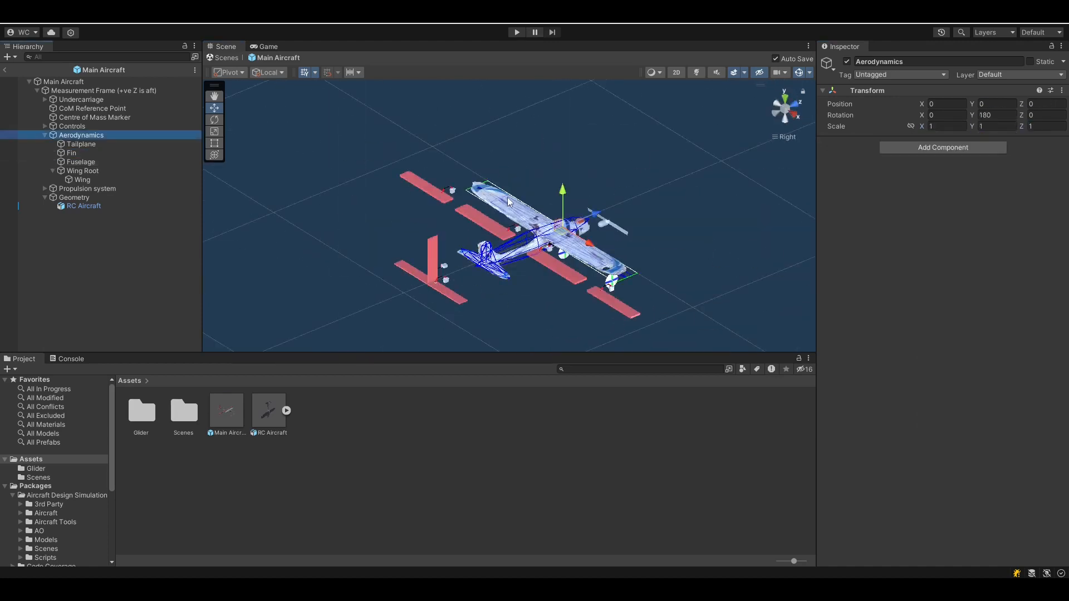
{"action": "left_click_drag", "start_coordinate": [630, 278], "coordinate": [580, 265], "text": "alt"}
{"action": "left_click", "coordinate": [81, 162]}
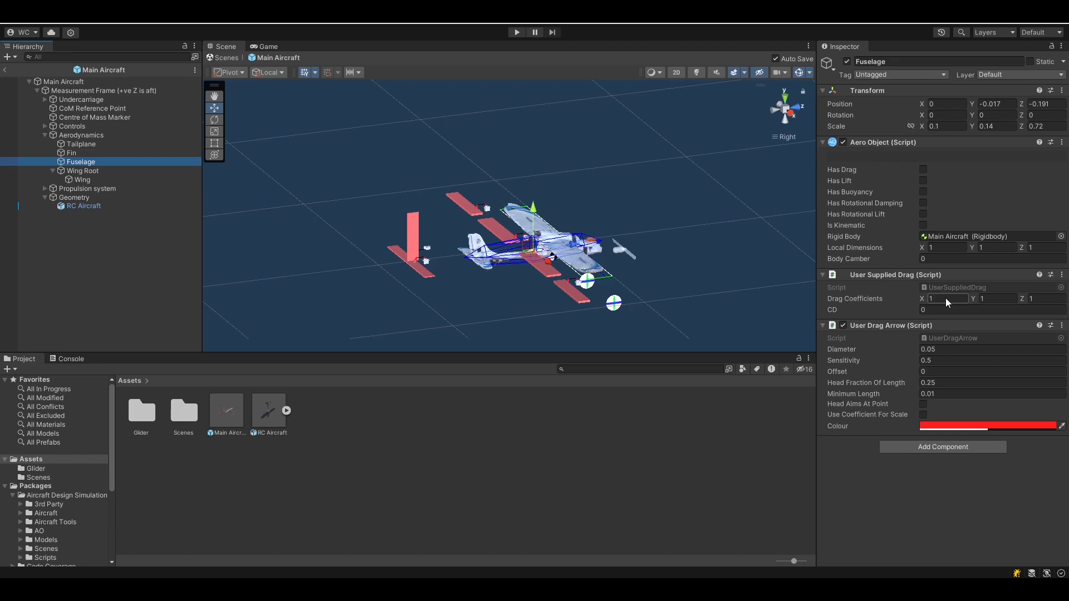
{"action": "left_click", "coordinate": [946, 299]}
{"action": "left_click", "coordinate": [473, 255]}
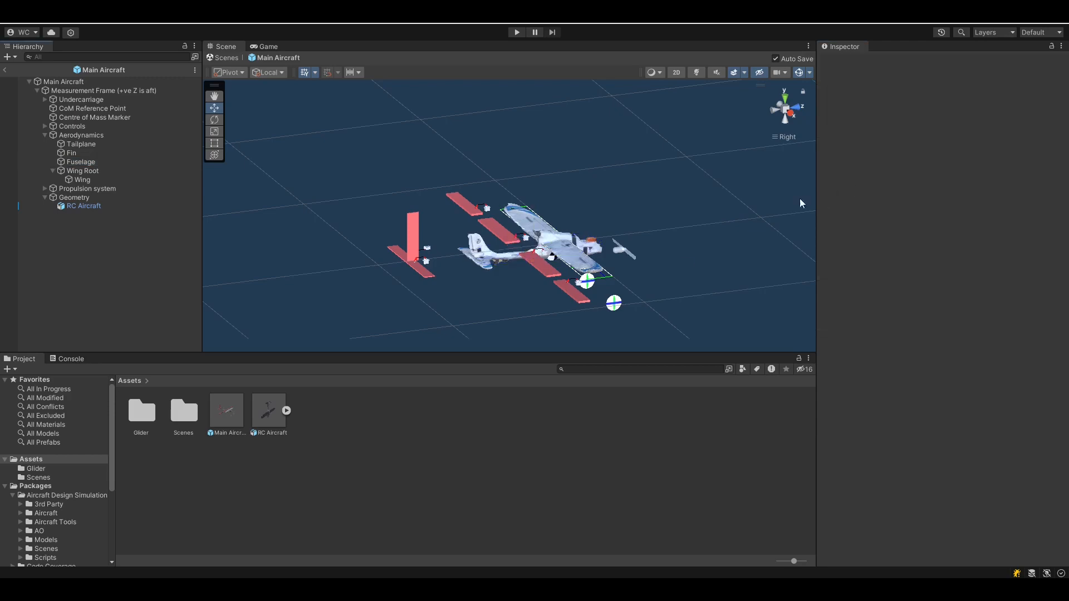
{"action": "left_click_drag", "start_coordinate": [431, 275], "coordinate": [513, 257], "text": "alt"}
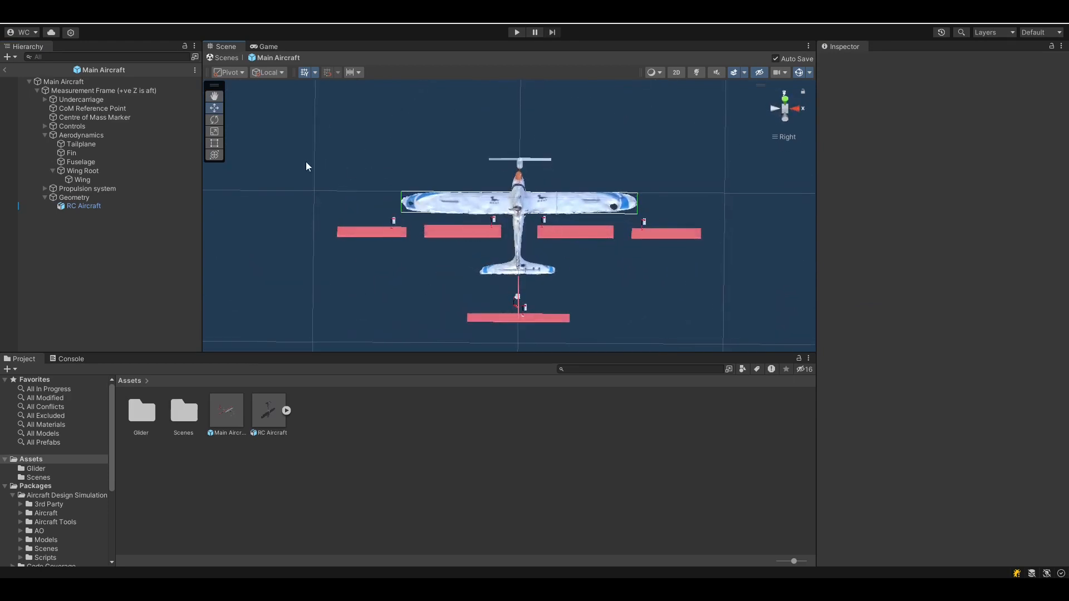
Expand Controls and select Starboard Aileron Linkage, showing its Port Aileron type with limits -15 to 15
{"action": "left_click", "coordinate": [44, 126]}
{"action": "left_click", "coordinate": [82, 136]}
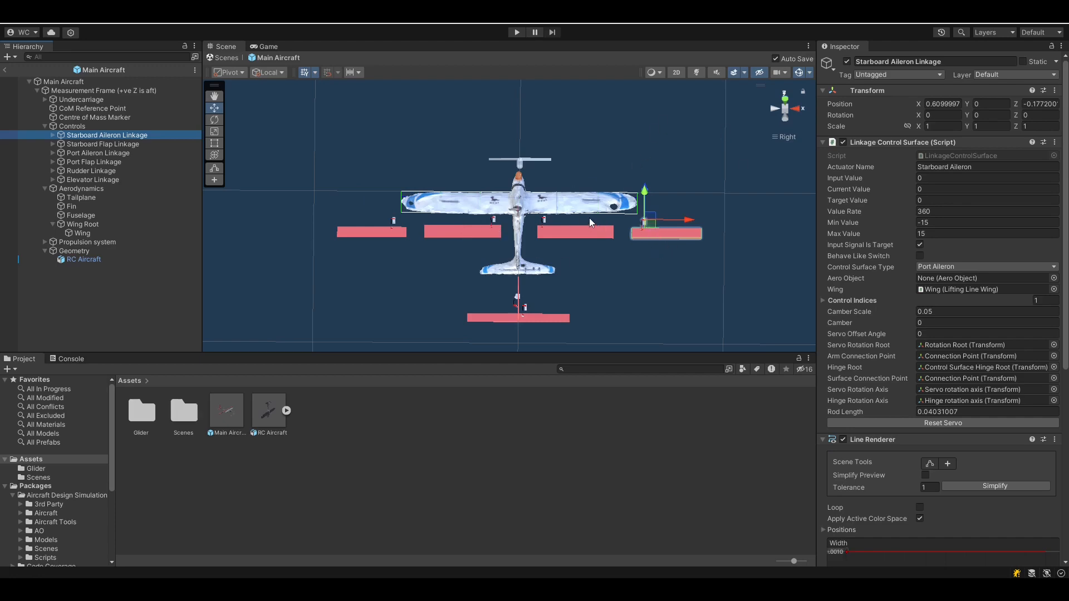
{"action": "left_click", "coordinate": [784, 98]}
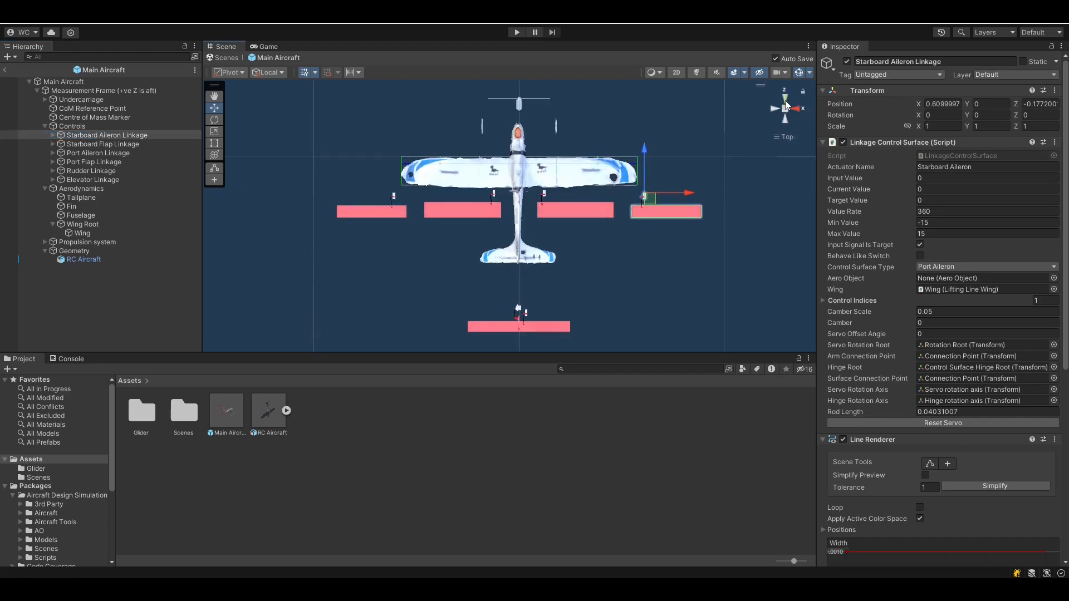
Move the starboard aileron linkage inboard under the wing to X 0.38, Z -0.05
{"action": "left_click_drag", "start_coordinate": [651, 187], "coordinate": [604, 166]}
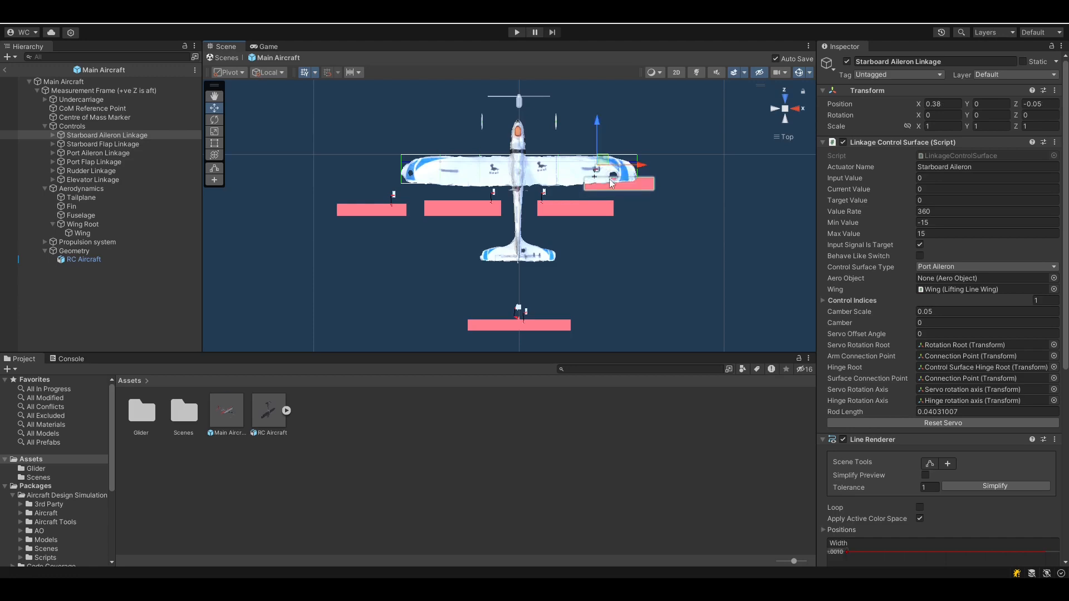
{"action": "left_click", "coordinate": [52, 135]}
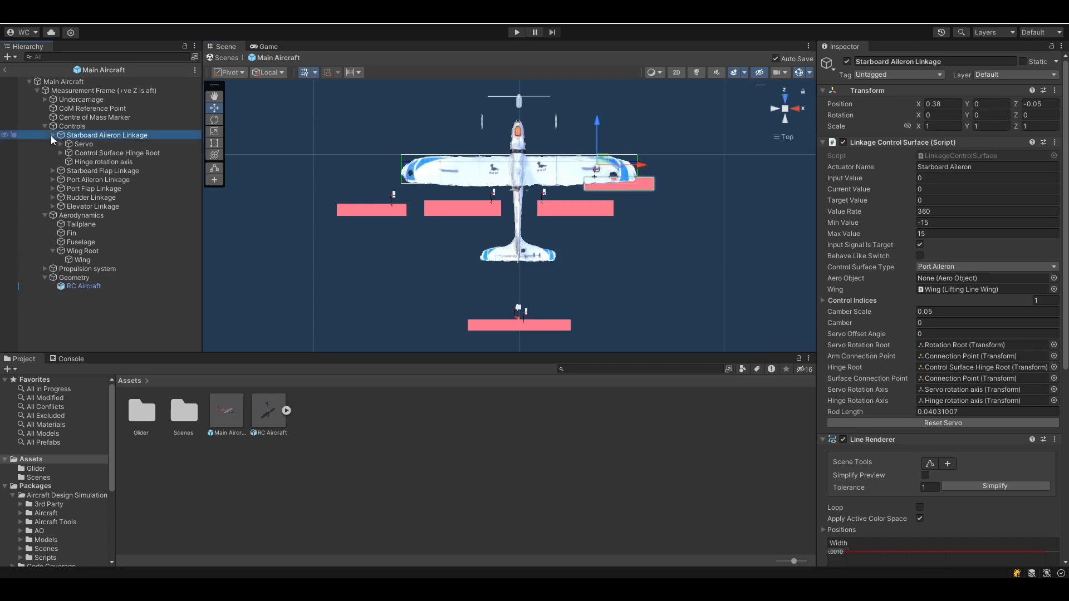
{"action": "left_click", "coordinate": [75, 152]}
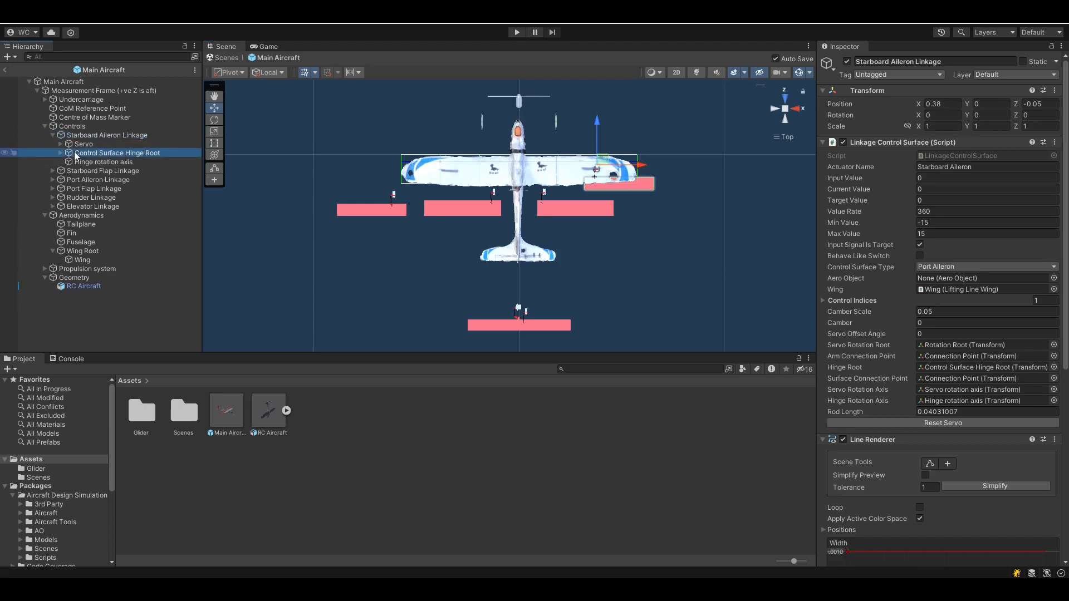
Select the Starboard Aileron surface under the hinge root and frame it in the view
{"action": "left_click", "coordinate": [60, 153]}
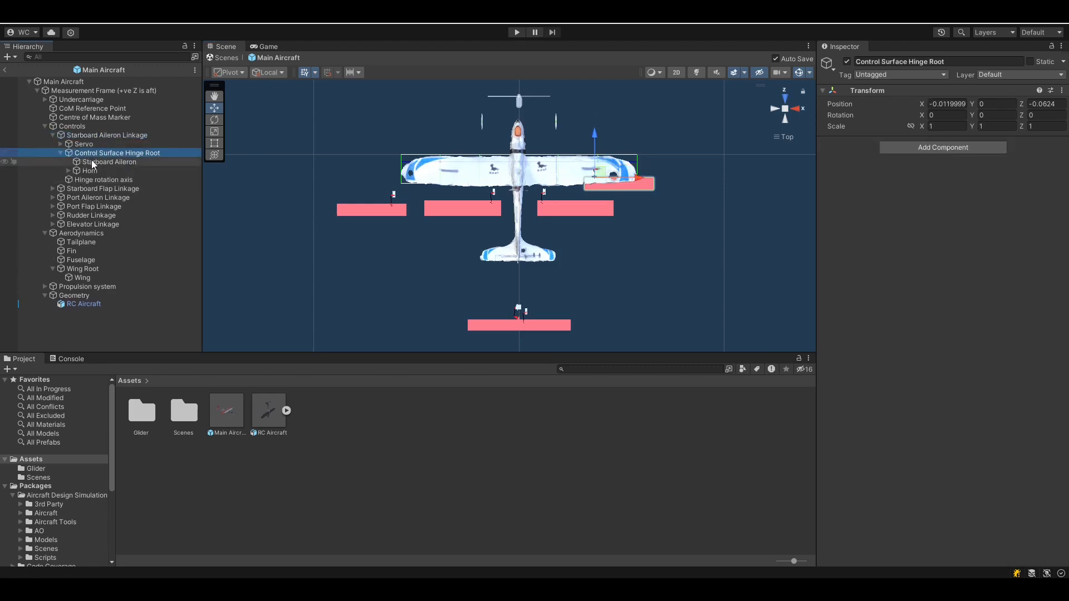
{"action": "left_click", "coordinate": [93, 162]}
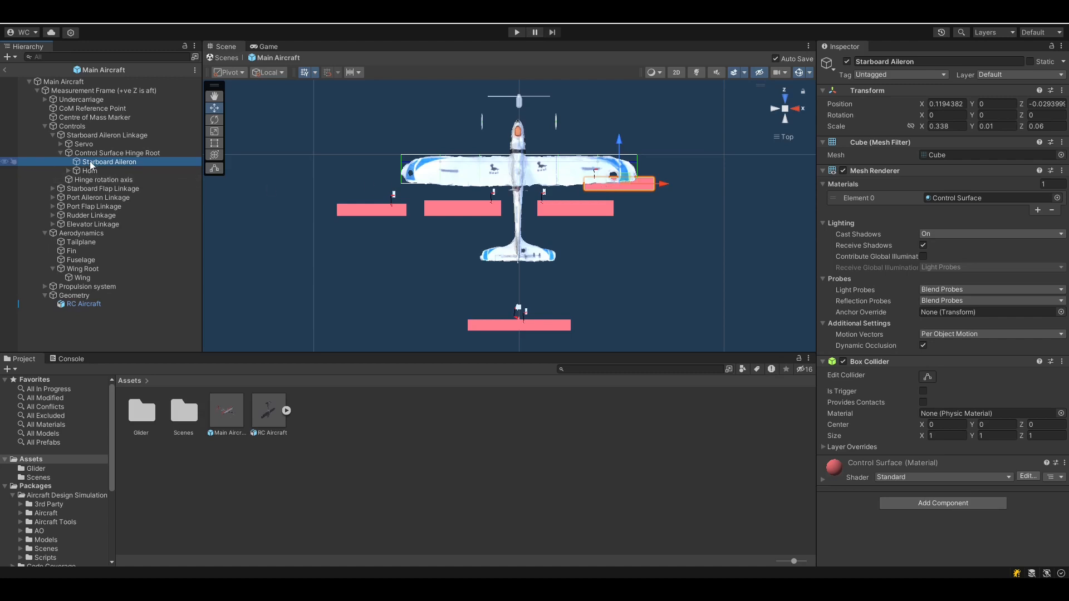
{"action": "left_click", "coordinate": [96, 152]}
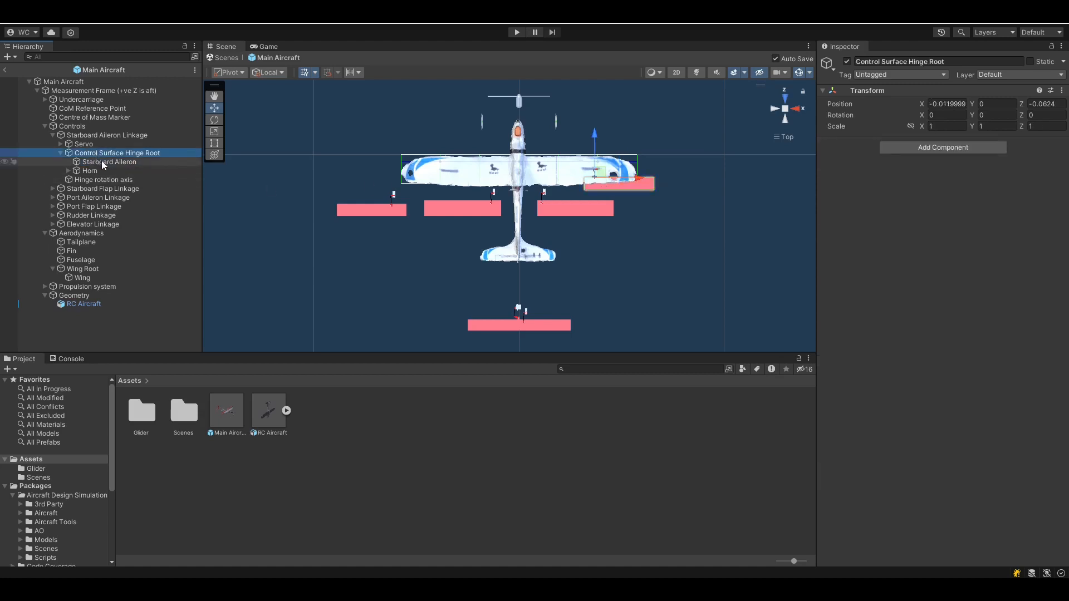
{"action": "left_click", "coordinate": [101, 161]}
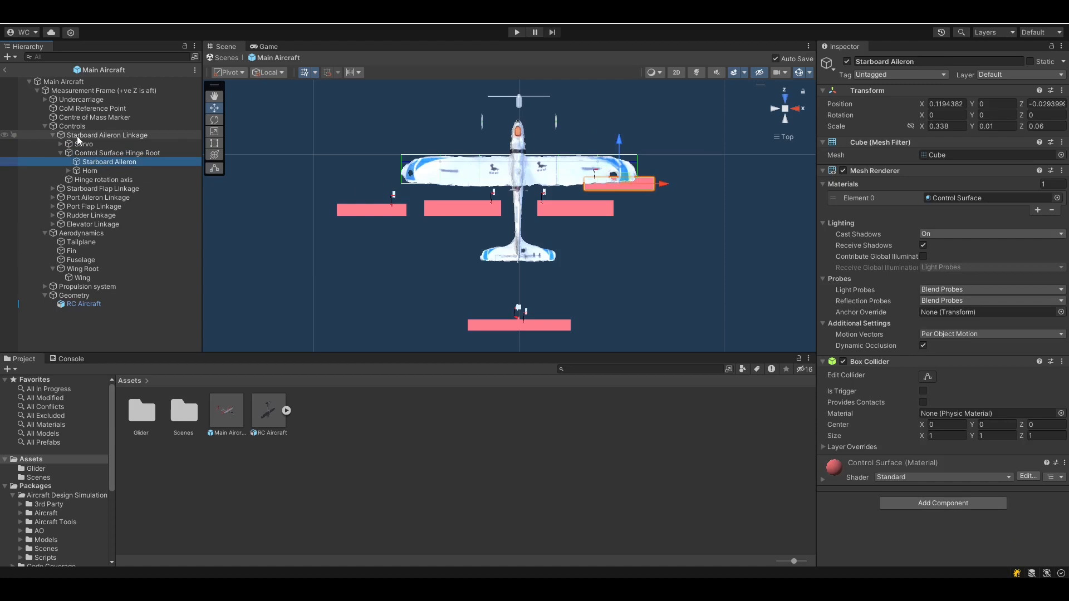
{"action": "scroll", "coordinate": [590, 186], "scroll_direction": "up", "scroll_amount": 2}
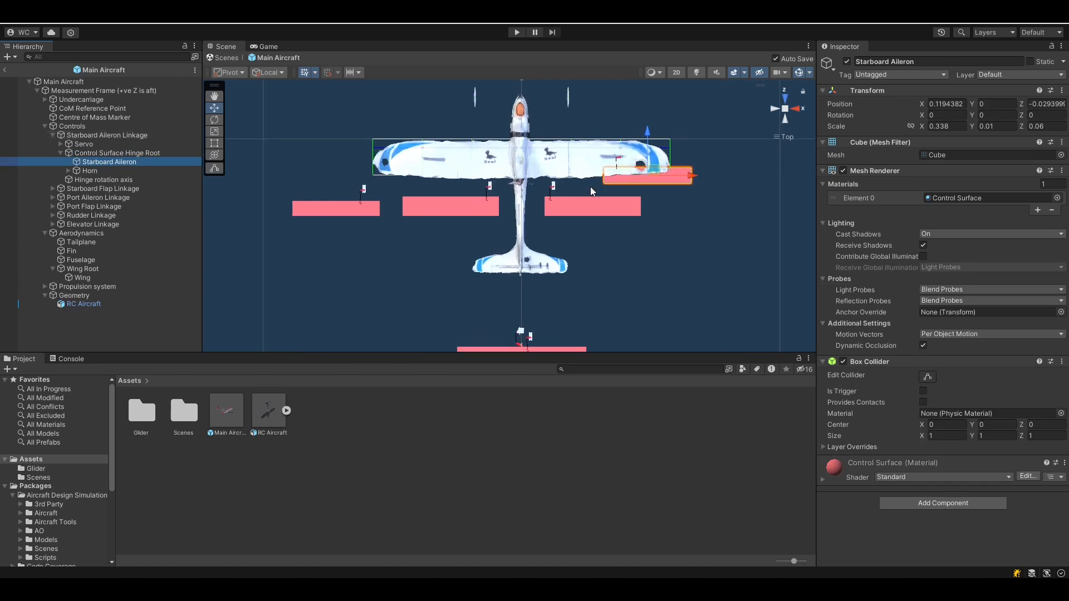
{"action": "double_click", "coordinate": [116, 163]}
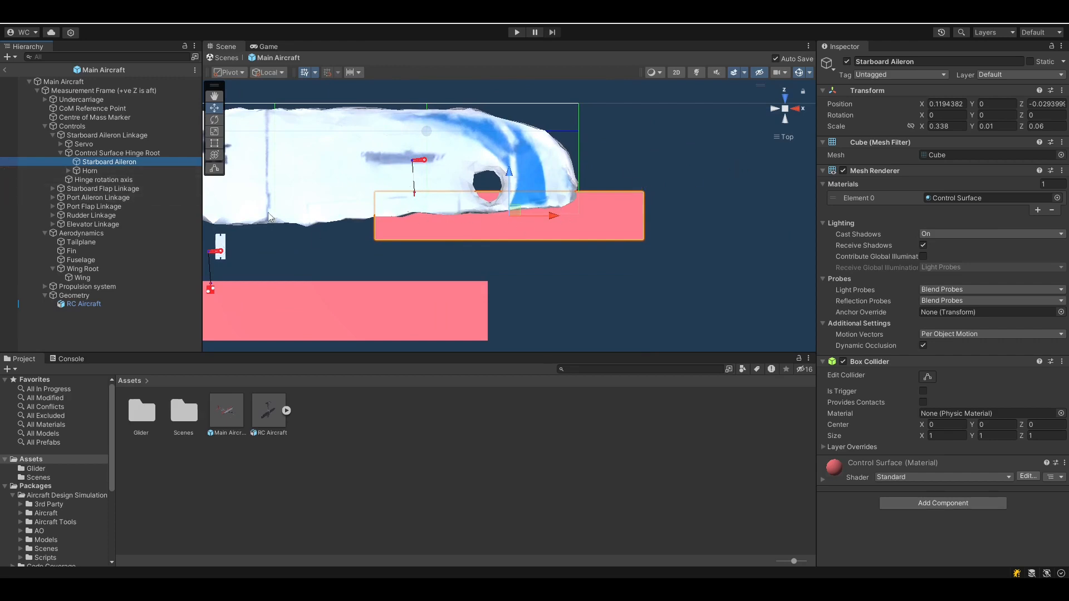
Resize the Starboard Aileron with the Rect Tool to Scale X 0.167 and Z 0.032
{"action": "left_click", "coordinate": [216, 146]}
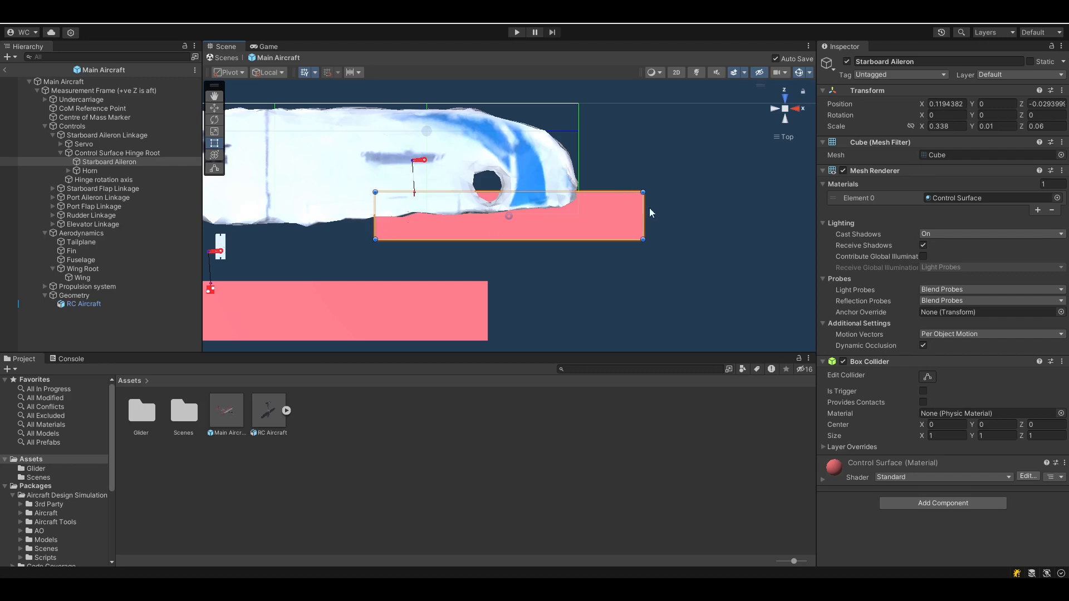
{"action": "left_click_drag", "start_coordinate": [644, 211], "coordinate": [509, 212]}
{"action": "left_click_drag", "start_coordinate": [440, 239], "coordinate": [440, 217]}
{"action": "middle_click_drag", "start_coordinate": [461, 225], "coordinate": [582, 244]}
{"action": "middle_click_drag", "start_coordinate": [382, 213], "coordinate": [461, 228]}
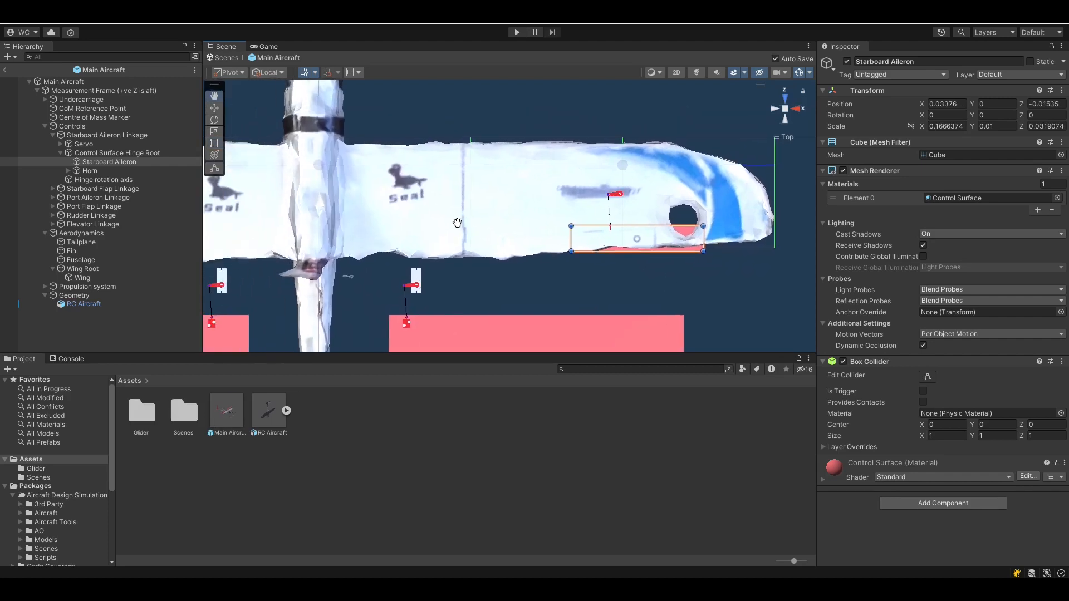
{"action": "scroll", "coordinate": [463, 229], "scroll_direction": "down", "scroll_amount": 5}
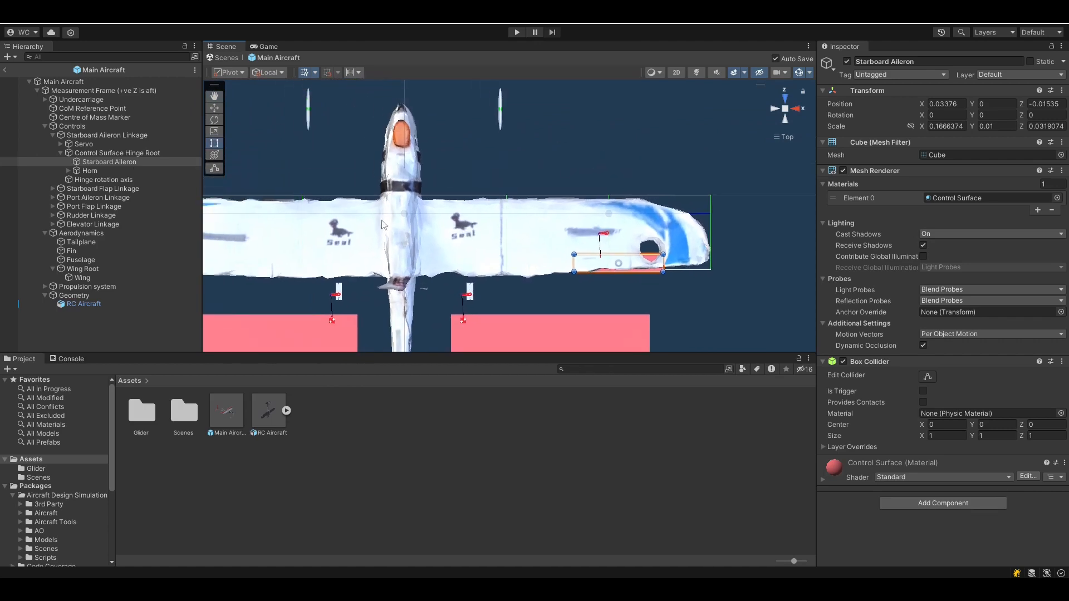
{"action": "left_click_drag", "start_coordinate": [681, 272], "coordinate": [519, 85], "text": "alt"}
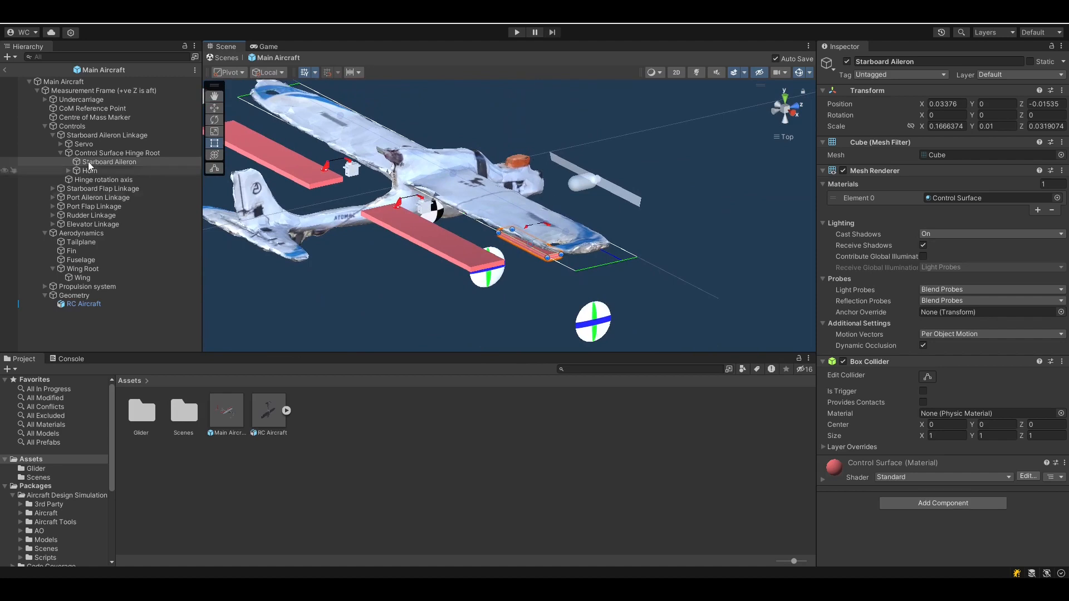
{"action": "left_click", "coordinate": [98, 152]}
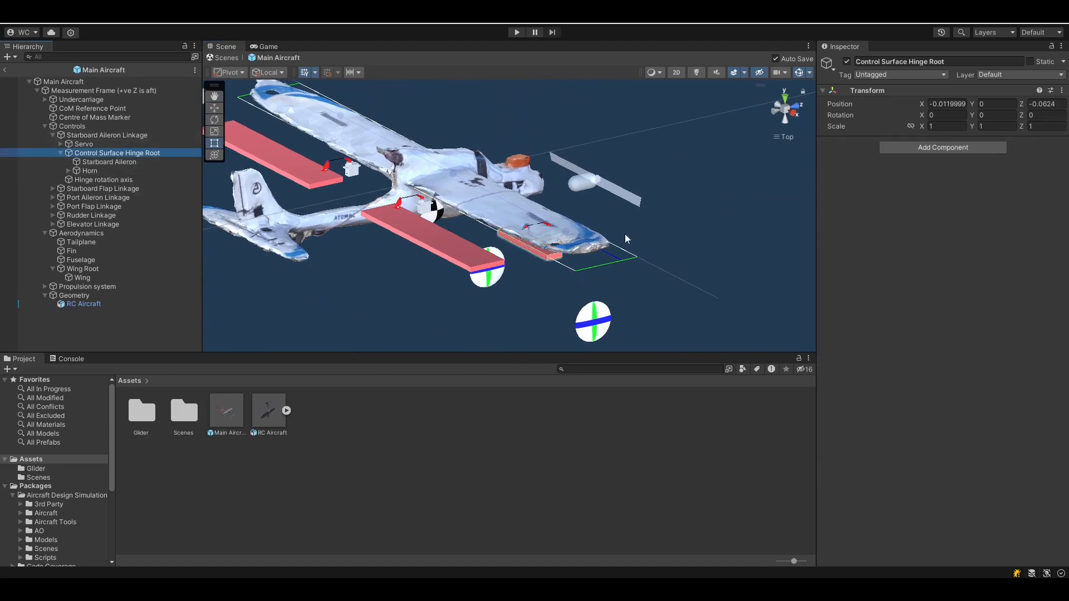
{"action": "key", "text": "f"}
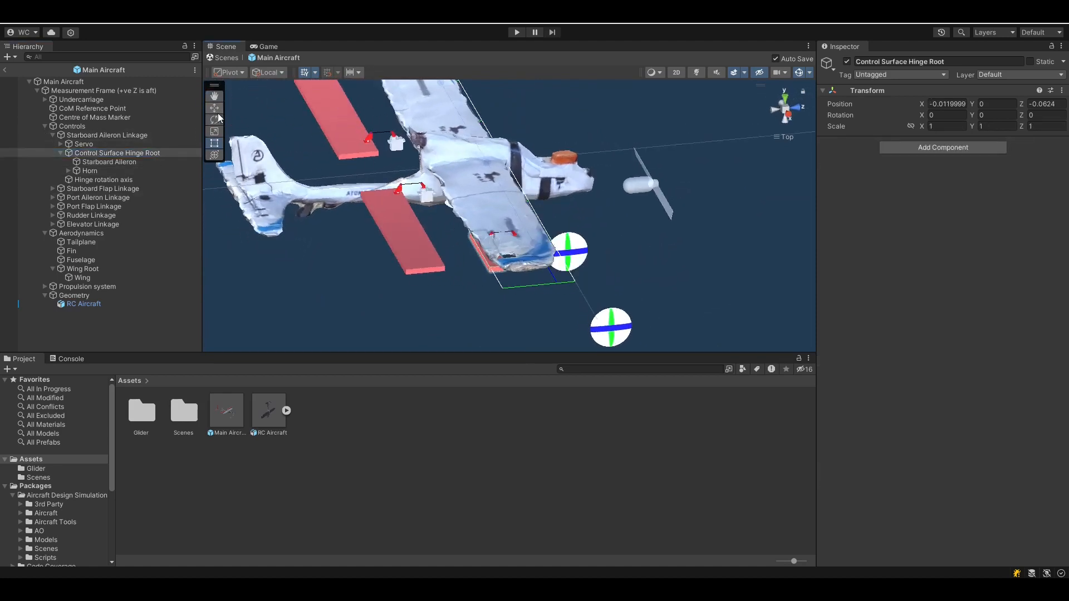
{"action": "left_click", "coordinate": [215, 108]}
{"action": "left_click_drag", "start_coordinate": [504, 272], "coordinate": [589, 256], "text": "alt"}
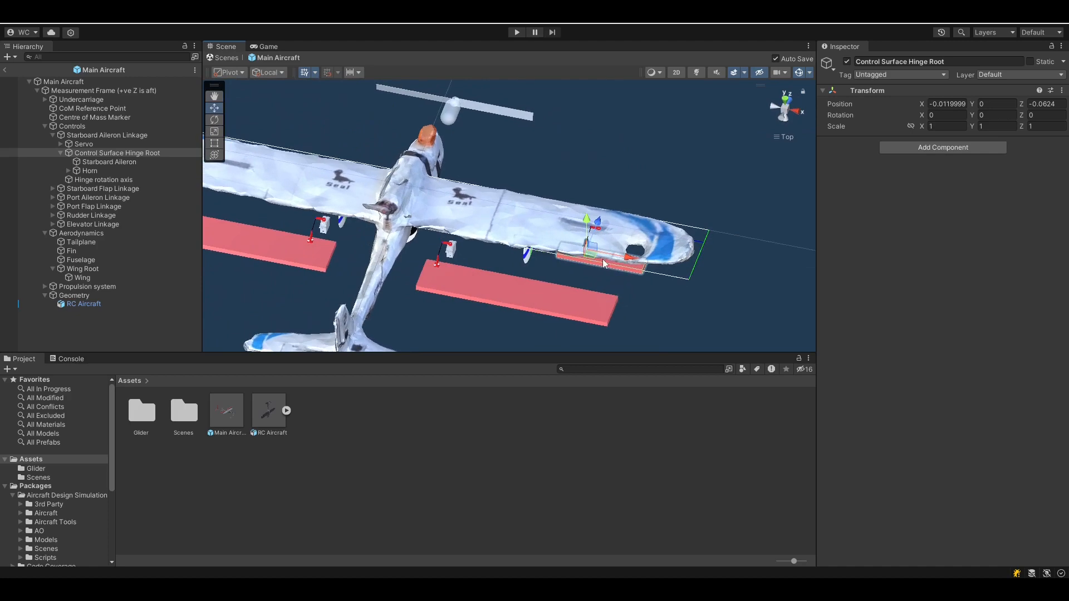
{"action": "double_click", "coordinate": [96, 154]}
{"action": "left_click_drag", "start_coordinate": [490, 207], "coordinate": [449, 179], "text": "alt"}
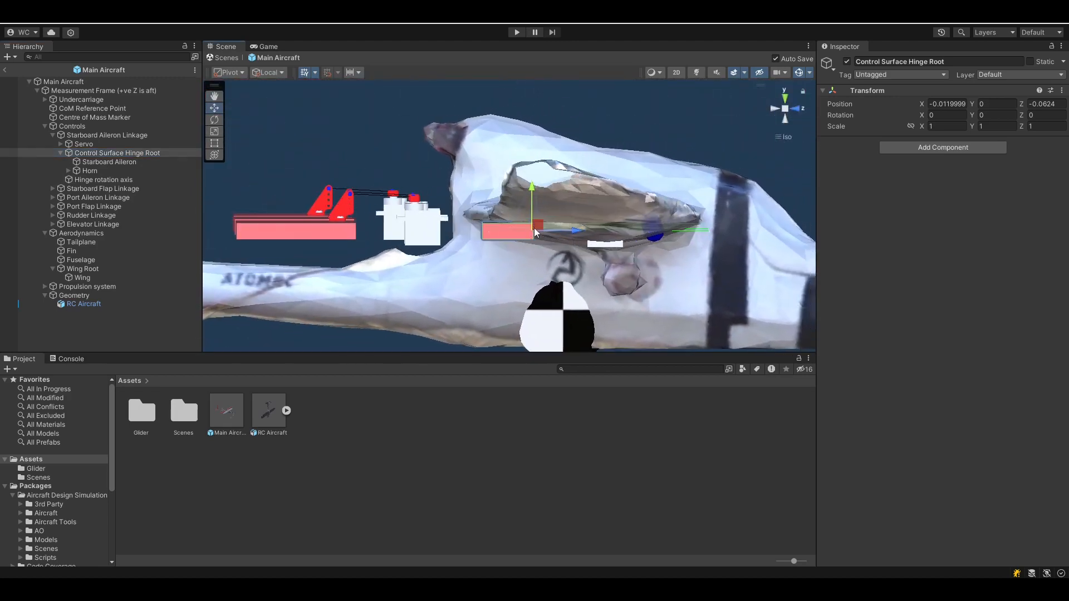
{"action": "left_click", "coordinate": [773, 109]}
{"action": "left_click", "coordinate": [795, 109]}
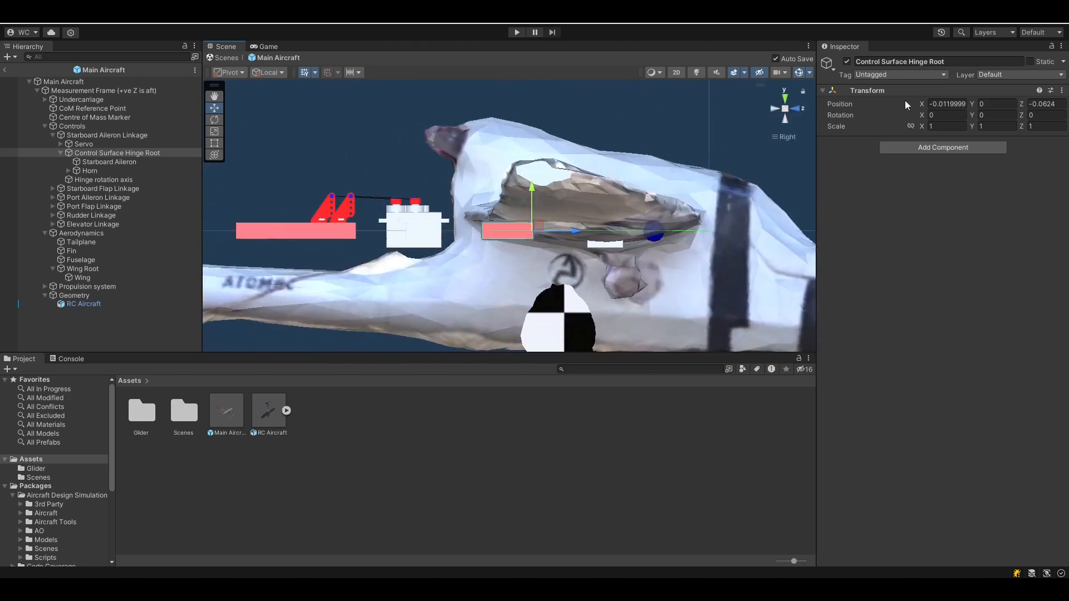
{"action": "left_click_drag", "start_coordinate": [923, 116], "coordinate": [927, 192]}
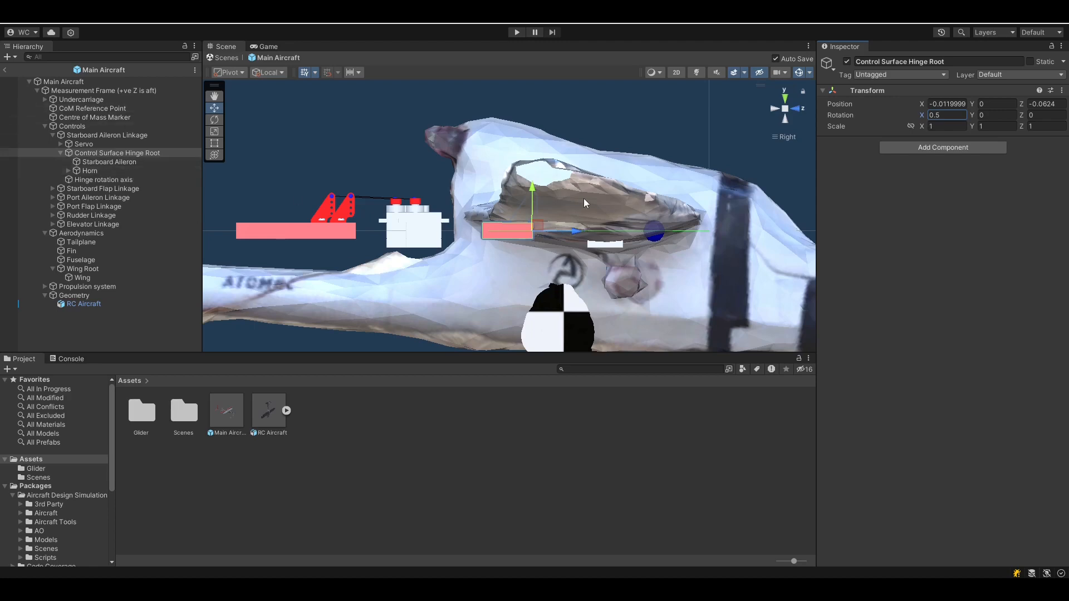
{"action": "left_click", "coordinate": [955, 114]}
{"action": "type", "text": "0"}
{"action": "left_click_drag", "start_coordinate": [502, 289], "coordinate": [702, 339], "text": "alt"}
{"action": "scroll", "coordinate": [464, 210], "scroll_direction": "down", "scroll_amount": 8}
{"action": "left_click_drag", "start_coordinate": [464, 209], "coordinate": [246, 184], "text": "alt"}
Raise the Starboard Aileron Linkage slightly to Y 0.0133
{"action": "left_click", "coordinate": [83, 135]}
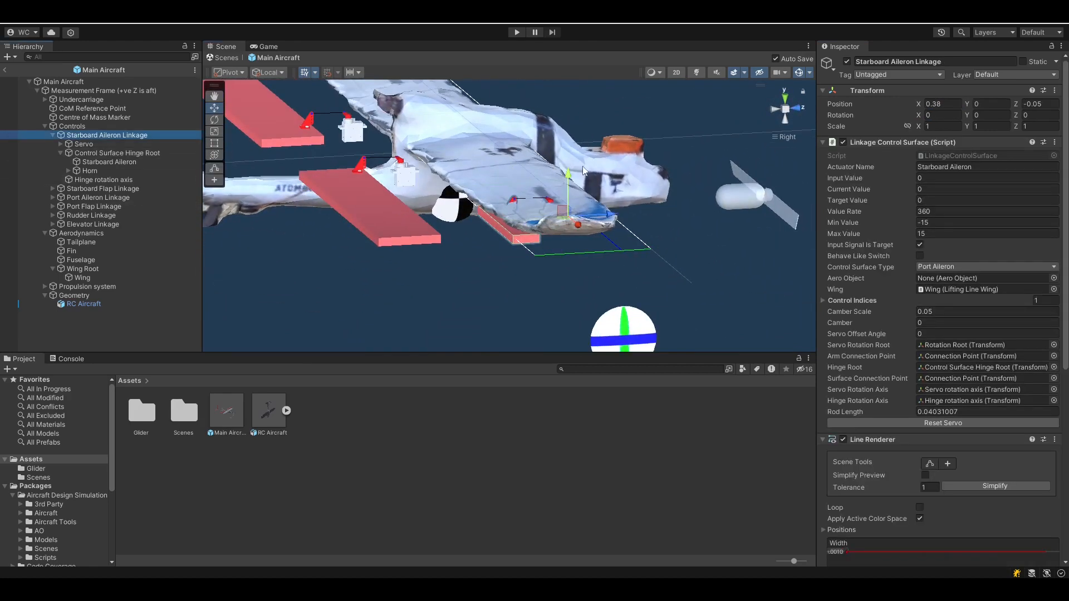
{"action": "left_click_drag", "start_coordinate": [568, 173], "coordinate": [568, 165]}
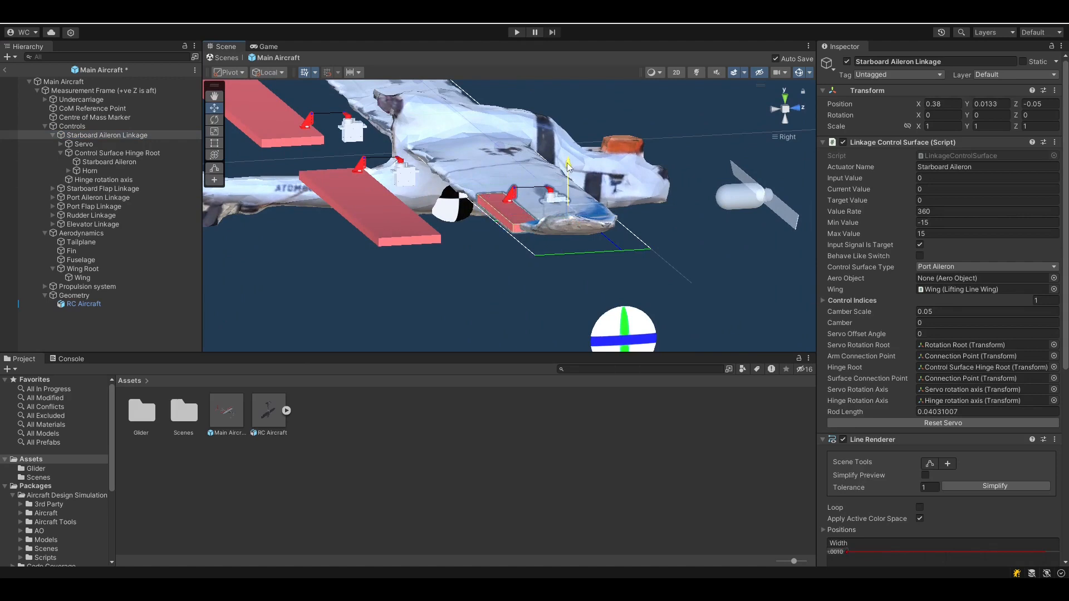
{"action": "left_click", "coordinate": [772, 109]}
{"action": "left_click", "coordinate": [796, 109]}
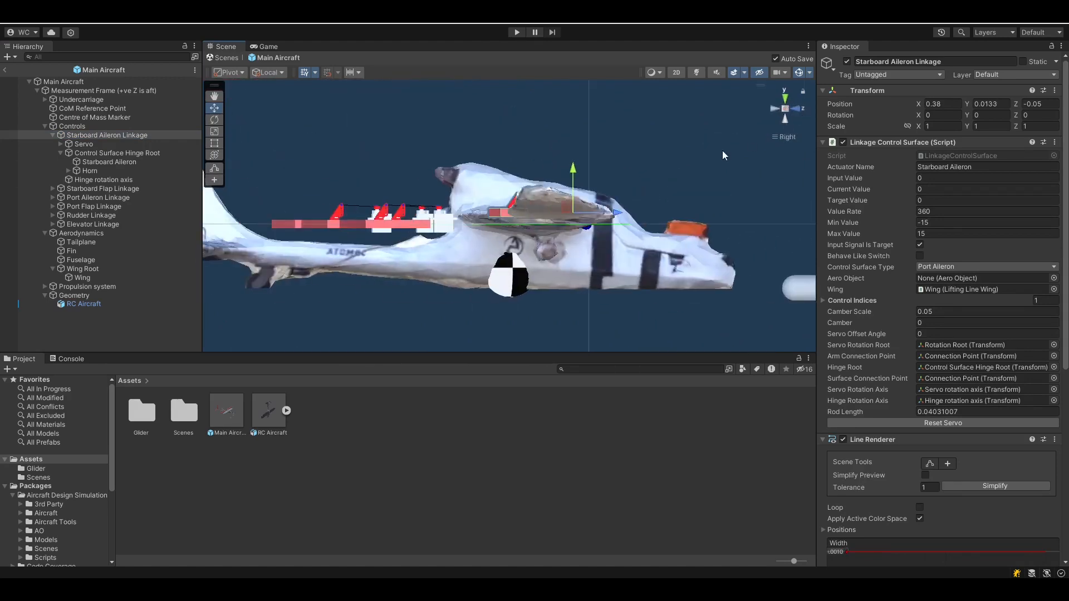
Orbit, pan and zoom around the aircraft to check the red aileron along the right wing's trailing edge
{"action": "left_click_drag", "start_coordinate": [485, 204], "coordinate": [551, 270], "text": "alt"}
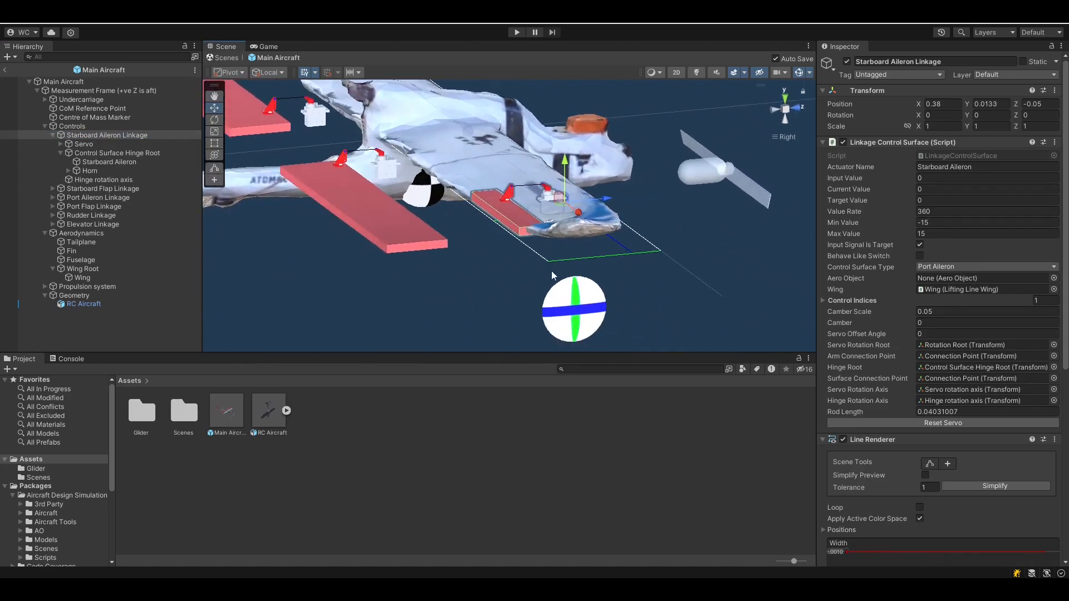
{"action": "left_click_drag", "start_coordinate": [507, 223], "coordinate": [511, 208], "text": "alt"}
{"action": "middle_click_drag", "start_coordinate": [511, 207], "coordinate": [548, 236]}
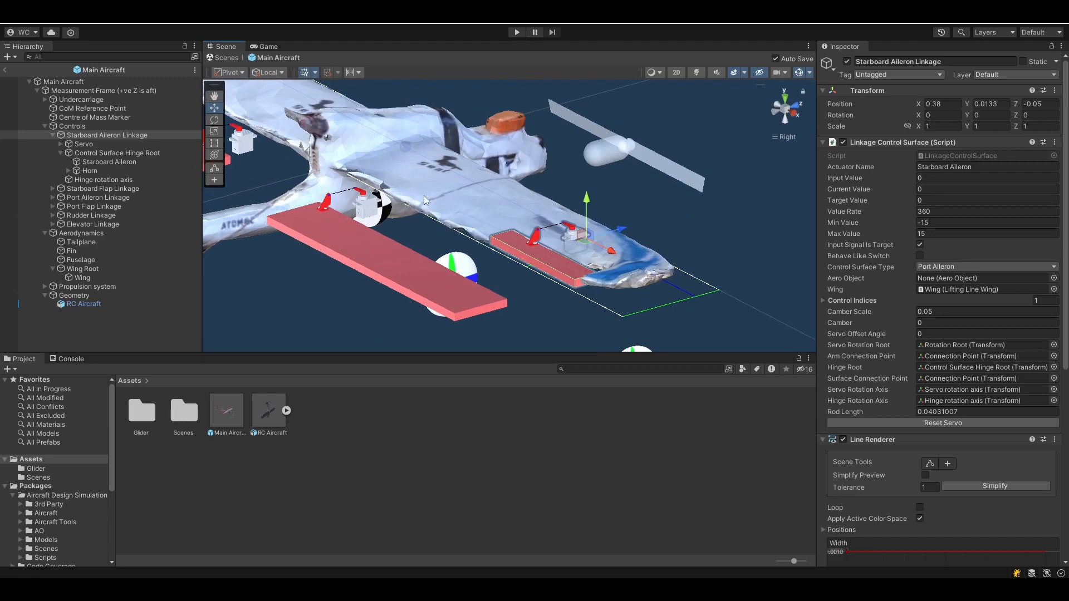
{"action": "middle_click_drag", "start_coordinate": [424, 198], "coordinate": [460, 229]}
{"action": "left_click_drag", "start_coordinate": [460, 226], "coordinate": [441, 195], "text": "alt"}
{"action": "middle_click_drag", "start_coordinate": [442, 195], "coordinate": [447, 221]}
{"action": "left_click_drag", "start_coordinate": [446, 220], "coordinate": [427, 252], "text": "alt"}
{"action": "scroll", "coordinate": [427, 252], "scroll_direction": "down", "scroll_amount": 10}
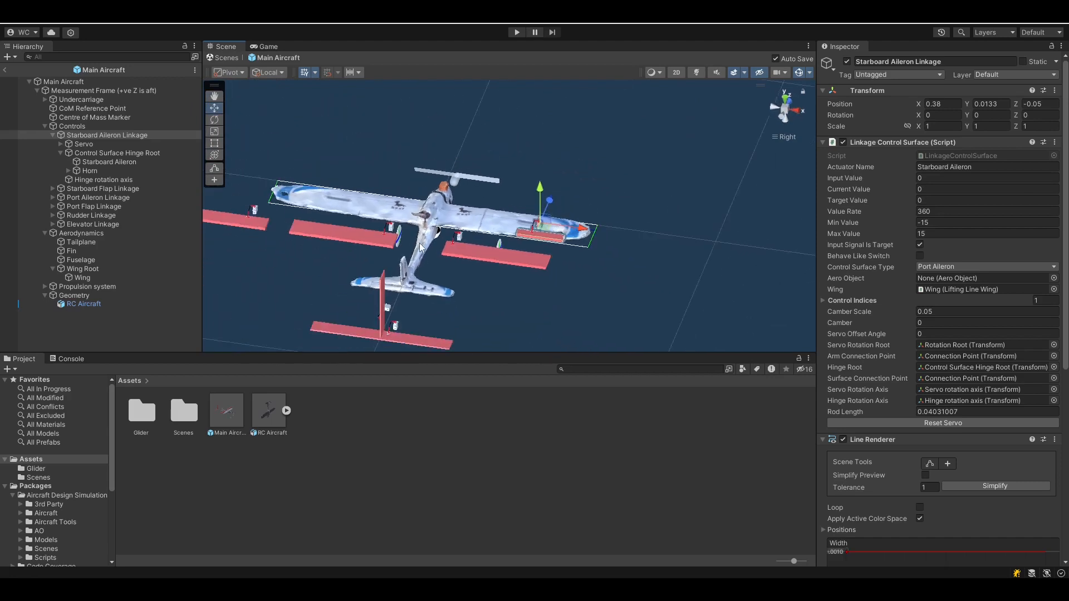
{"action": "middle_click_drag", "start_coordinate": [526, 251], "coordinate": [585, 255]}
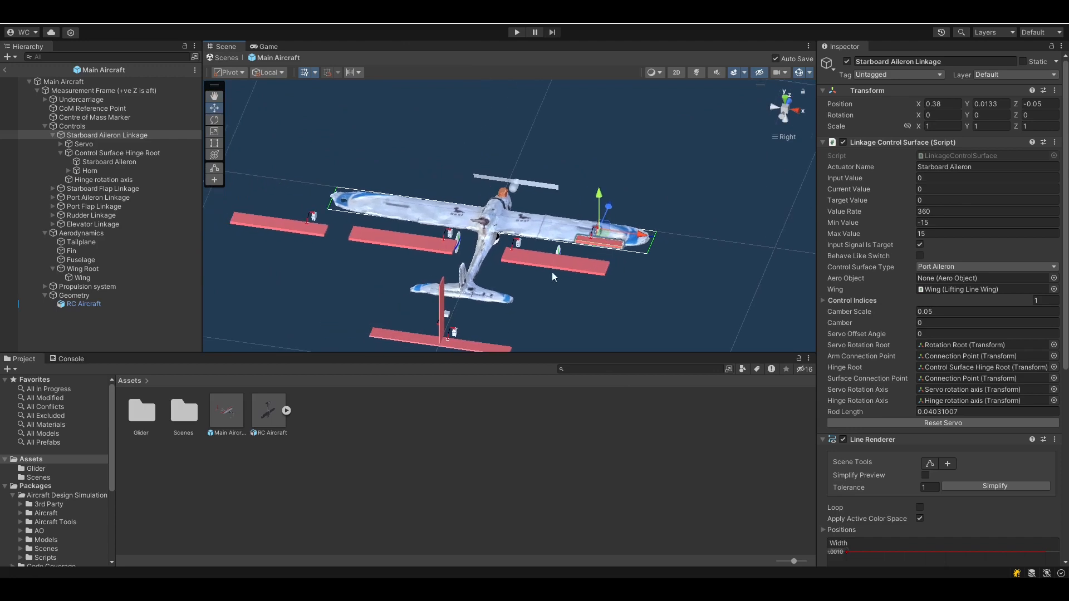
{"action": "middle_click_drag", "start_coordinate": [492, 283], "coordinate": [471, 278]}
{"action": "scroll", "coordinate": [472, 280], "scroll_direction": "down", "scroll_amount": 1}
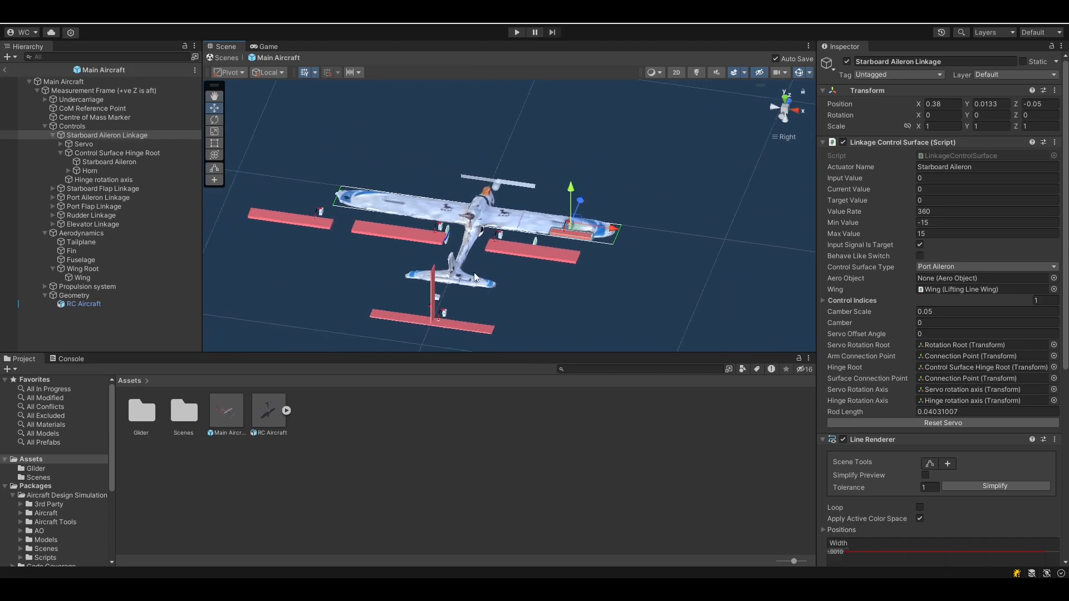
Switch to top view and expand the Starboard Flap Linkage in the Hierarchy
{"action": "left_click", "coordinate": [784, 99]}
{"action": "left_click", "coordinate": [53, 135]}
{"action": "left_click", "coordinate": [103, 144]}
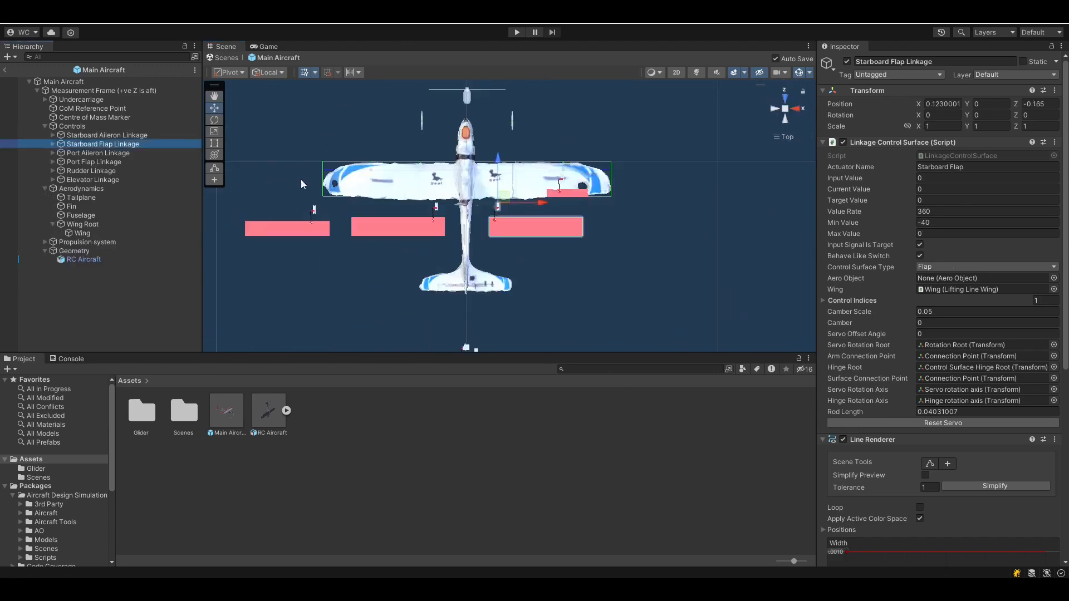
Select the Starboard Flap surface, switch to the Rect Tool, then select the Starboard Flap Linkage
{"action": "left_click", "coordinate": [53, 144]}
{"action": "left_click", "coordinate": [117, 162]}
{"action": "left_click", "coordinate": [61, 162]}
{"action": "left_click", "coordinate": [105, 171]}
{"action": "key", "text": "t"}
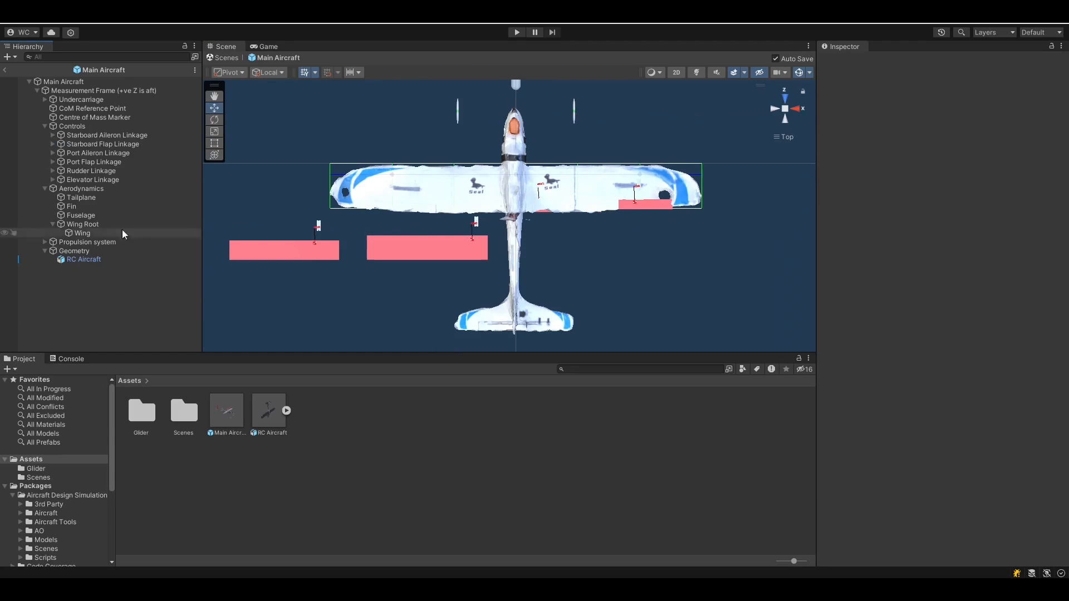
{"action": "left_click", "coordinate": [84, 143]}
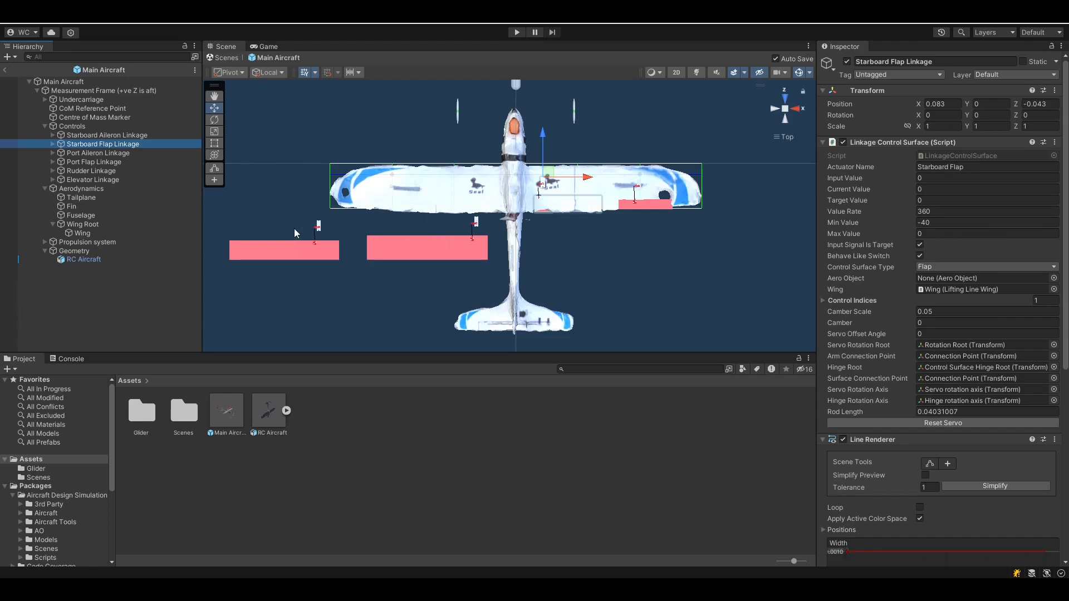
Drag the flap linkage up toward the wing, placing it at X 0.083, Z -0.043
{"action": "left_click", "coordinate": [97, 155]}
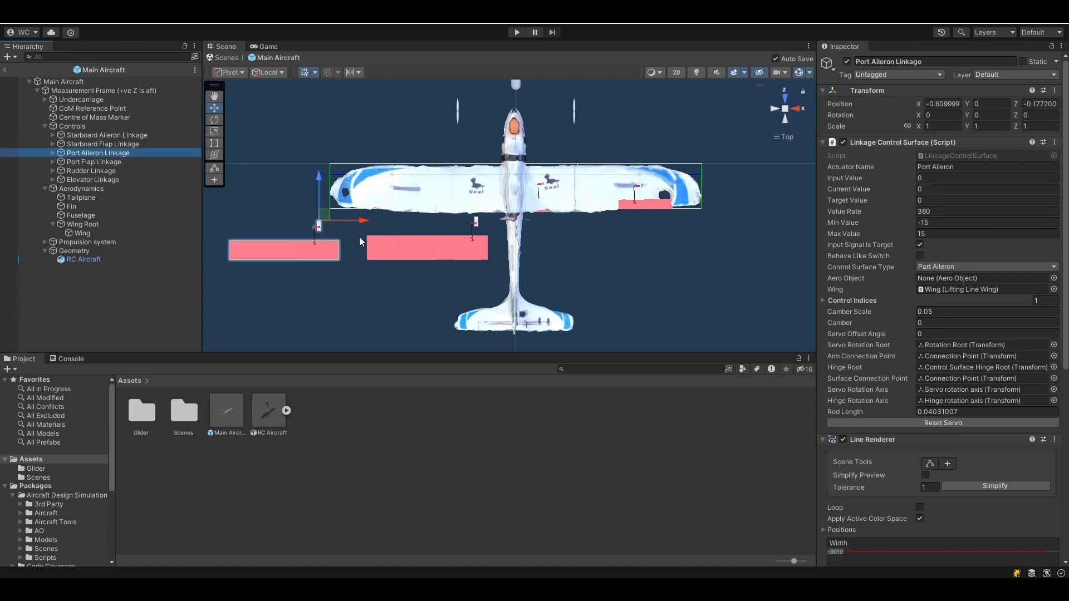
{"action": "left_click", "coordinate": [657, 203]}
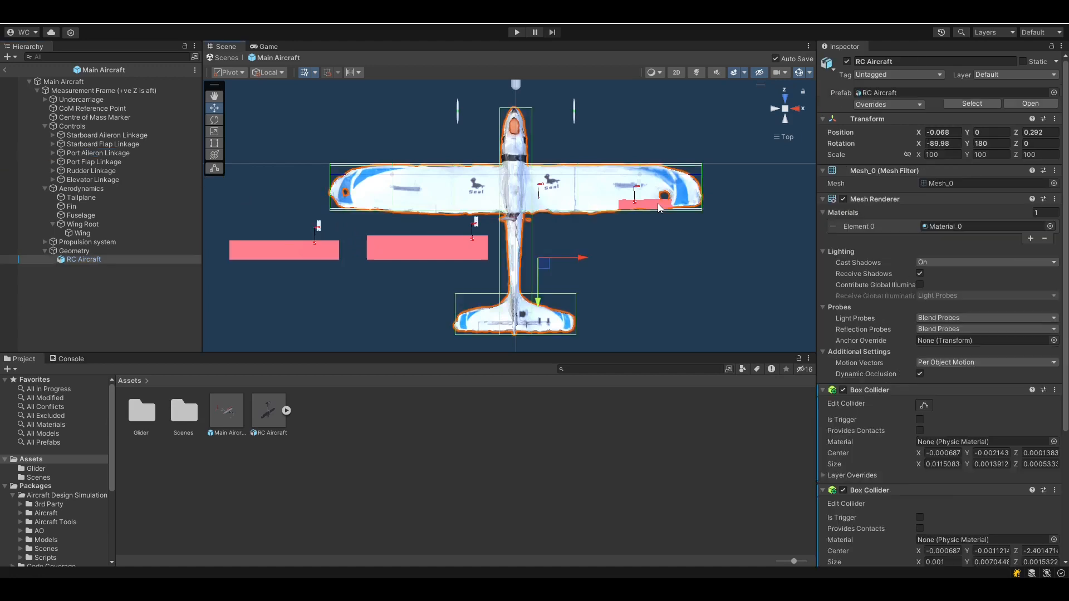
{"action": "left_click", "coordinate": [424, 255]}
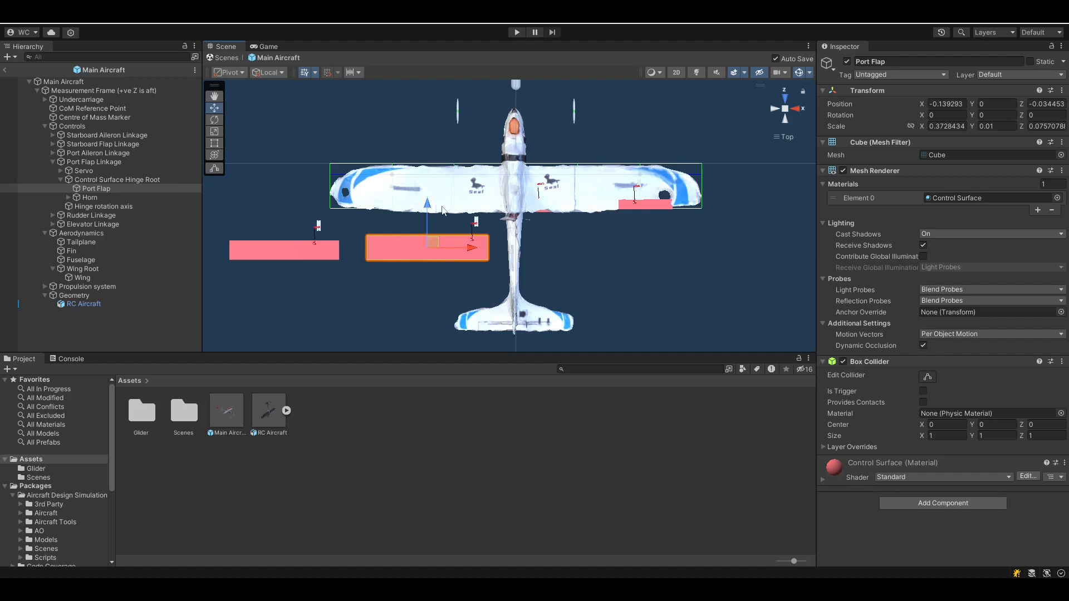
{"action": "left_click", "coordinate": [354, 225]}
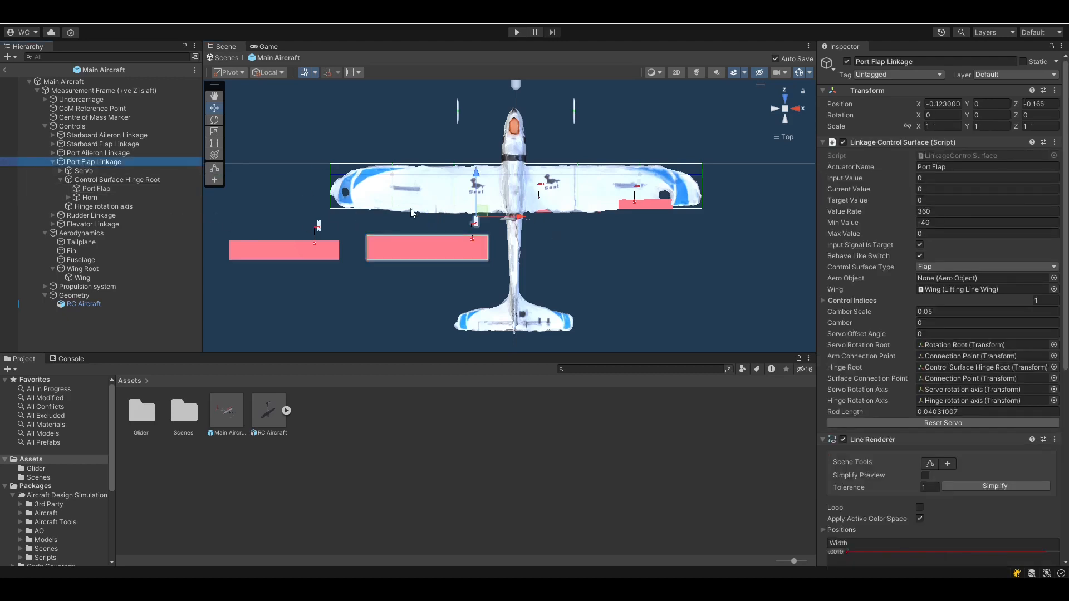
{"action": "left_click_drag", "start_coordinate": [476, 173], "coordinate": [476, 137]}
{"action": "left_click", "coordinate": [106, 144]}
Copy the Starboard Flap Linkage transform onto Port Flap Linkage and mirror X to -0.083
{"action": "left_click", "coordinate": [1055, 90]}
{"action": "left_click", "coordinate": [975, 179]}
{"action": "left_click", "coordinate": [106, 162]}
Paste the starboard aileron linkage and aileron surface transforms onto their port counterparts
{"action": "left_click", "coordinate": [1054, 90]}
{"action": "left_click", "coordinate": [976, 191]}
{"action": "left_click", "coordinate": [941, 104]}
{"action": "left_click", "coordinate": [107, 135]}
{"action": "left_click", "coordinate": [98, 153]}
{"action": "left_click", "coordinate": [1054, 90]}
{"action": "left_click", "coordinate": [913, 260]}
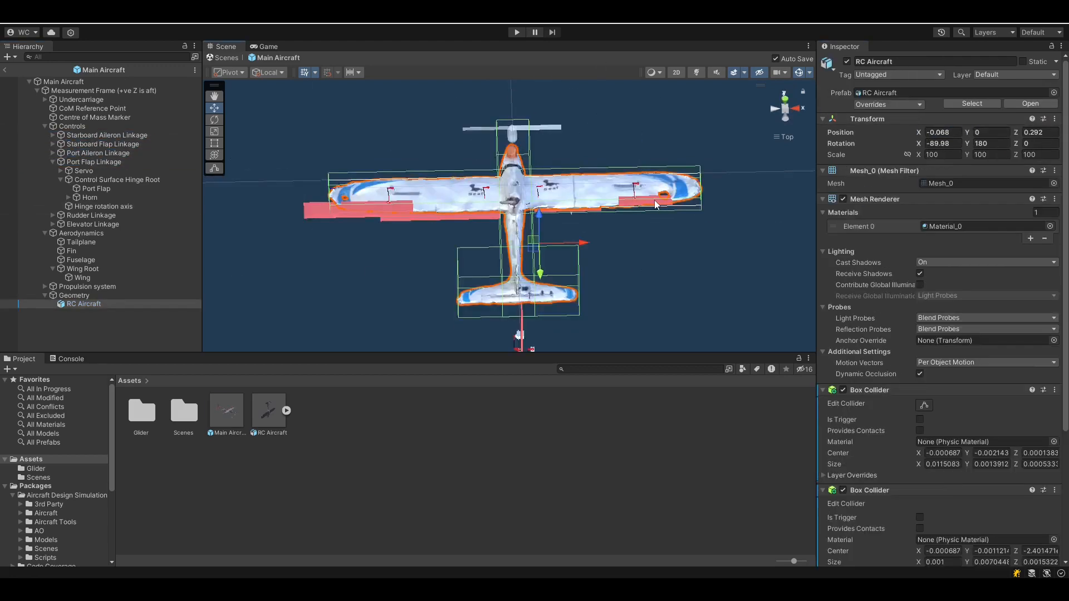
{"action": "left_click", "coordinate": [109, 162]}
{"action": "left_click", "coordinate": [1062, 91]}
{"action": "left_click", "coordinate": [100, 269]}
{"action": "left_click", "coordinate": [1061, 90]}
{"action": "left_click", "coordinate": [913, 261]}
Copy the Starboard Flap transform onto Port Flap and set Elevator Position X to -0.0225
{"action": "left_click", "coordinate": [105, 215]}
{"action": "left_click", "coordinate": [1061, 90]}
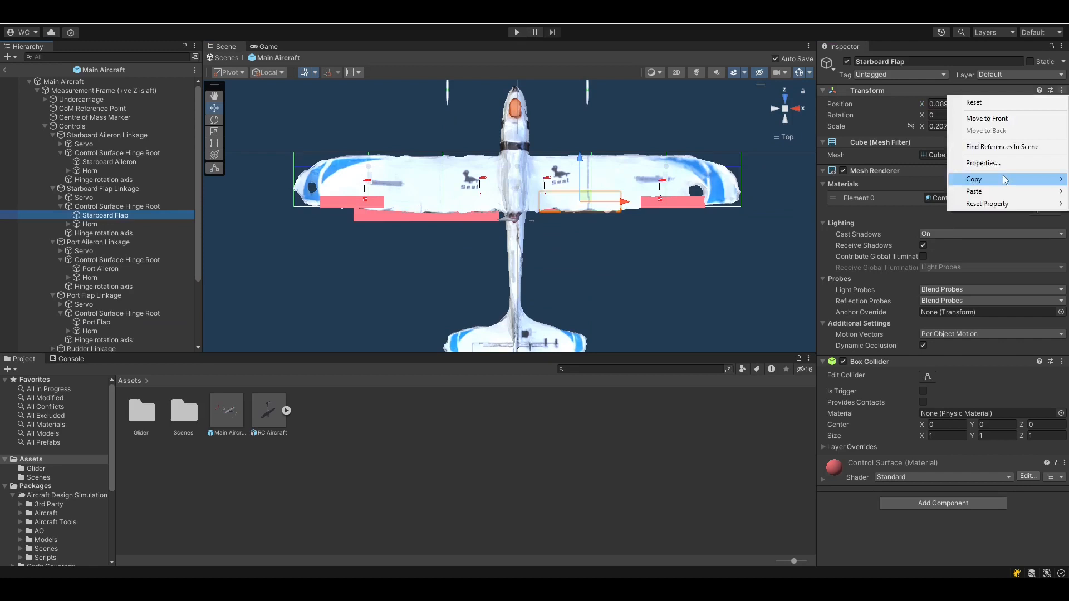
{"action": "left_click", "coordinate": [975, 179]}
{"action": "left_click", "coordinate": [96, 322]}
{"action": "left_click", "coordinate": [1061, 91]}
{"action": "left_click", "coordinate": [975, 190]}
{"action": "left_click", "coordinate": [912, 261]}
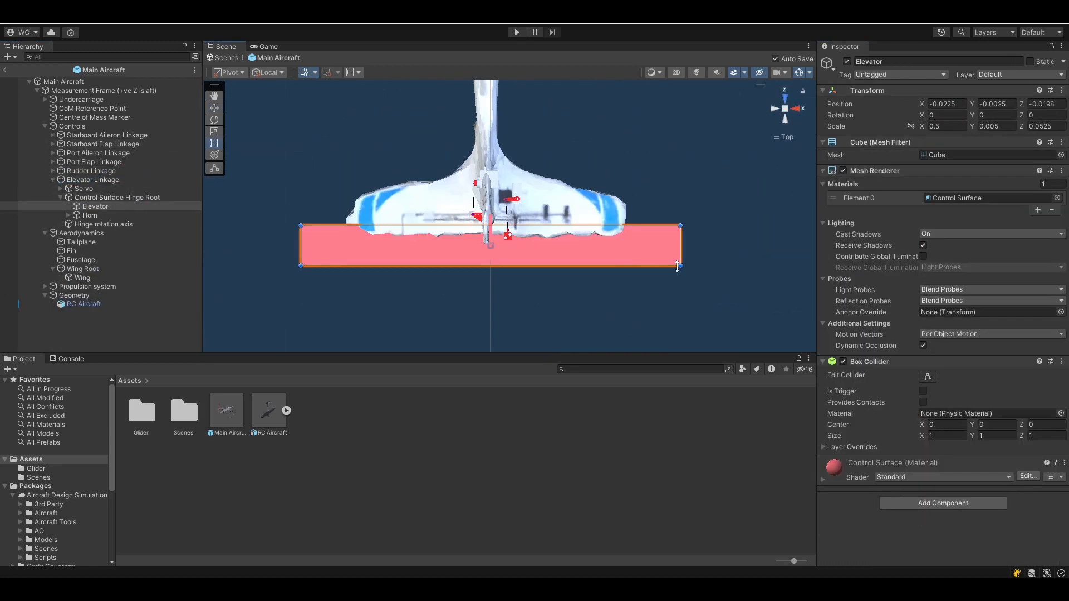
{"action": "left_click", "coordinate": [945, 104]}
{"action": "type", "text": "-0.0225"}
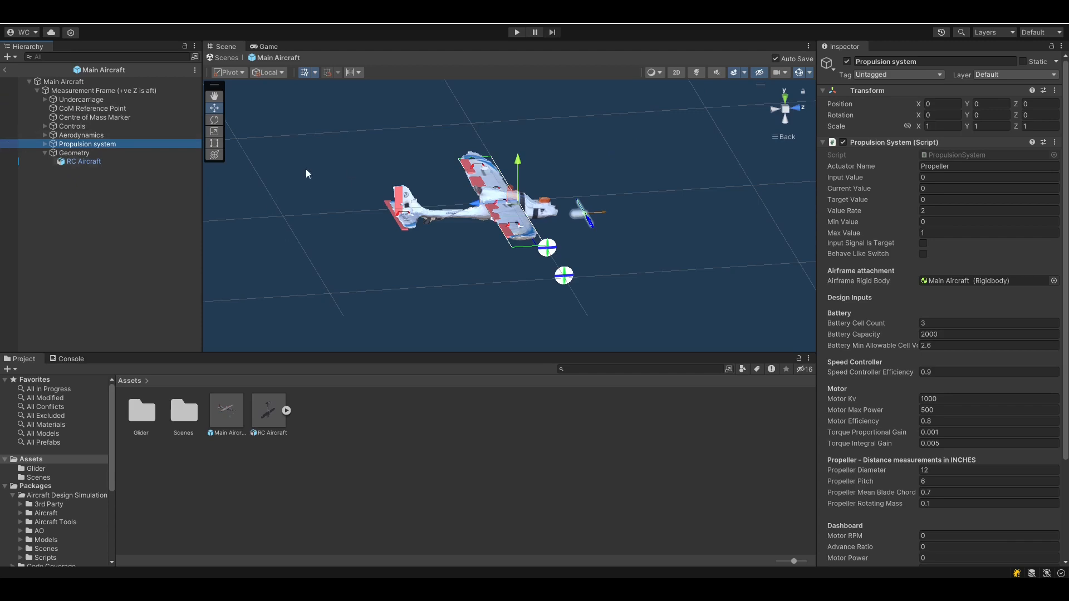
In Right view, move the Propulsion system to the nose at Y 0.021, Z 0.099
{"action": "left_click_drag", "start_coordinate": [560, 207], "coordinate": [678, 150], "text": "alt"}
{"action": "left_click", "coordinate": [774, 109]}
{"action": "left_click", "coordinate": [794, 108]}
{"action": "left_click_drag", "start_coordinate": [526, 218], "coordinate": [492, 214]}
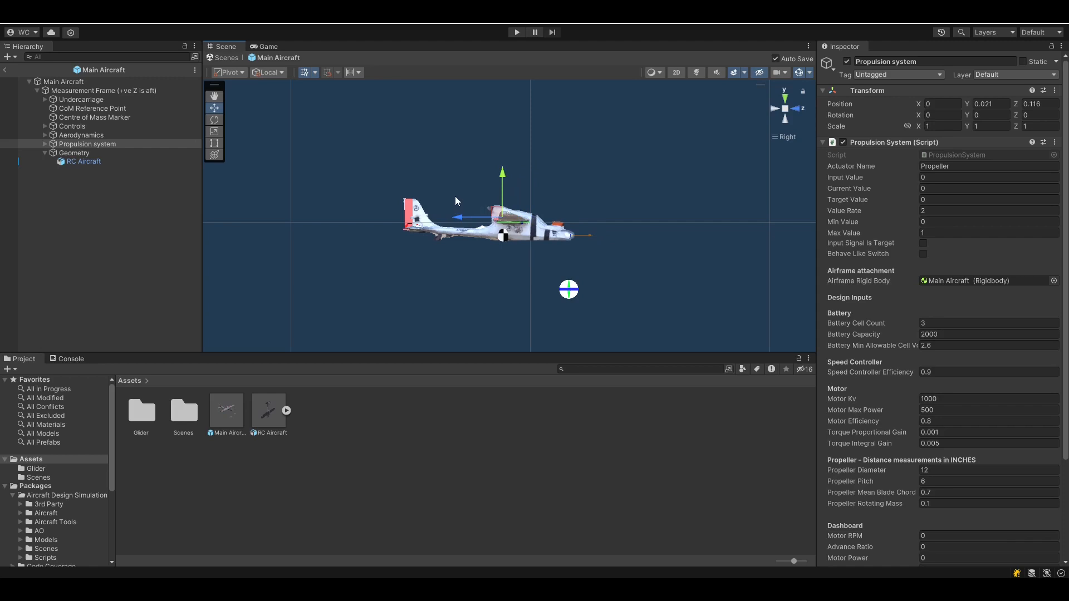
{"action": "right_click_drag", "start_coordinate": [620, 213], "coordinate": [624, 254]}
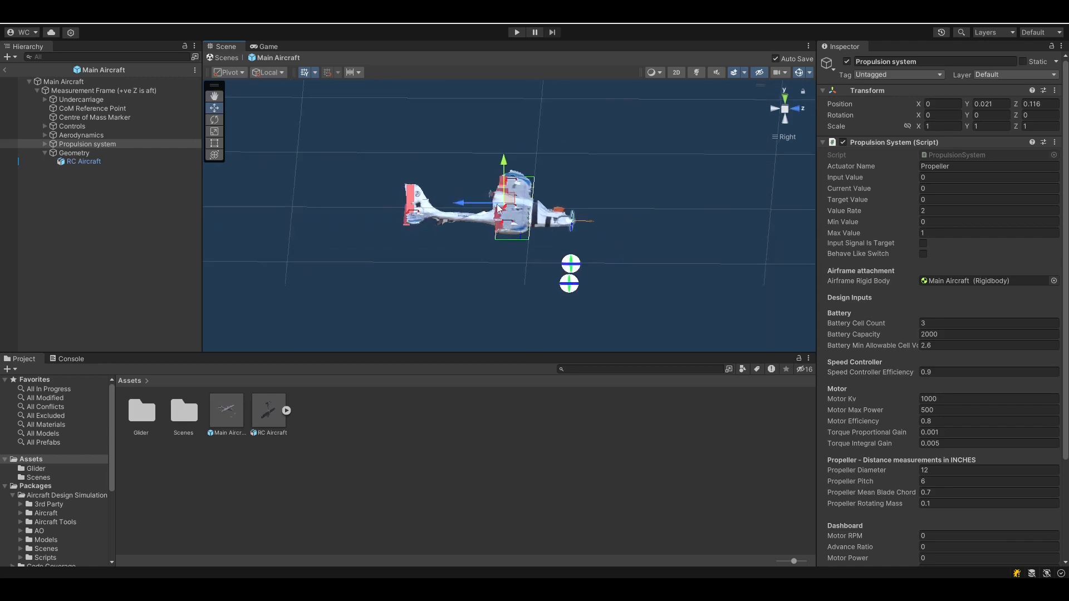
{"action": "left_click_drag", "start_coordinate": [463, 204], "coordinate": [467, 206]}
{"action": "right_click_drag", "start_coordinate": [540, 262], "coordinate": [556, 221]}
Inspect the Battery, SpeedController, Airspeed sensor, Propeller and Avionics settings
{"action": "left_click", "coordinate": [44, 143]}
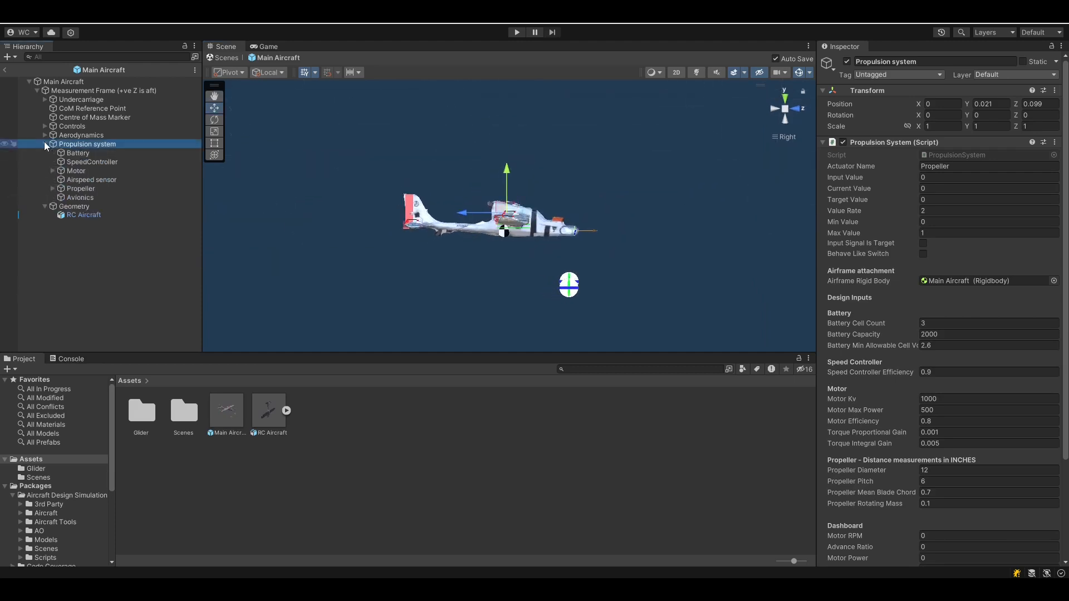
{"action": "left_click", "coordinate": [71, 155]}
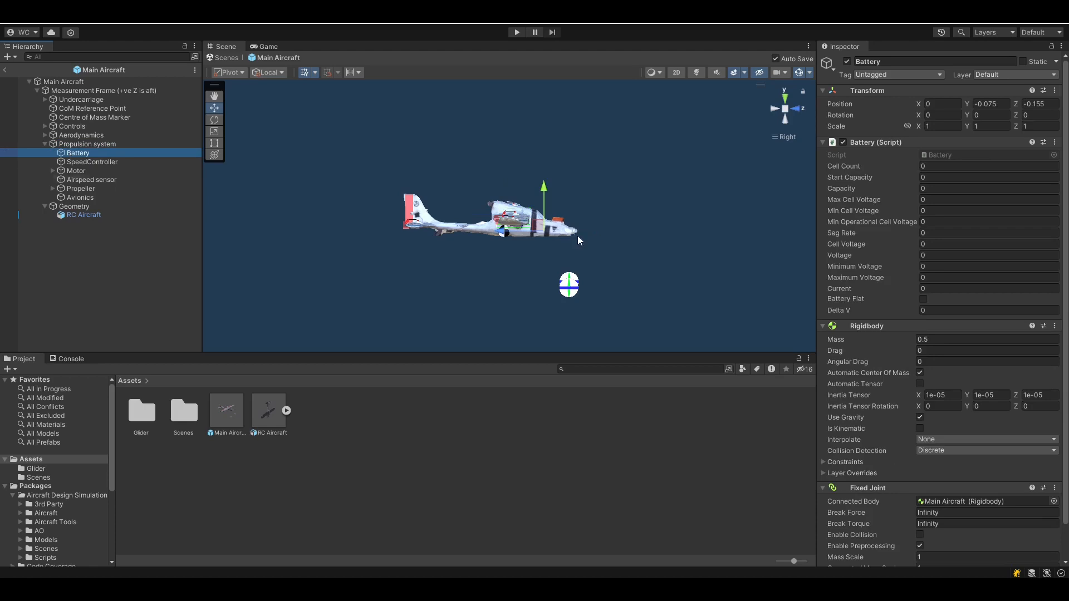
{"action": "left_click", "coordinate": [100, 162]}
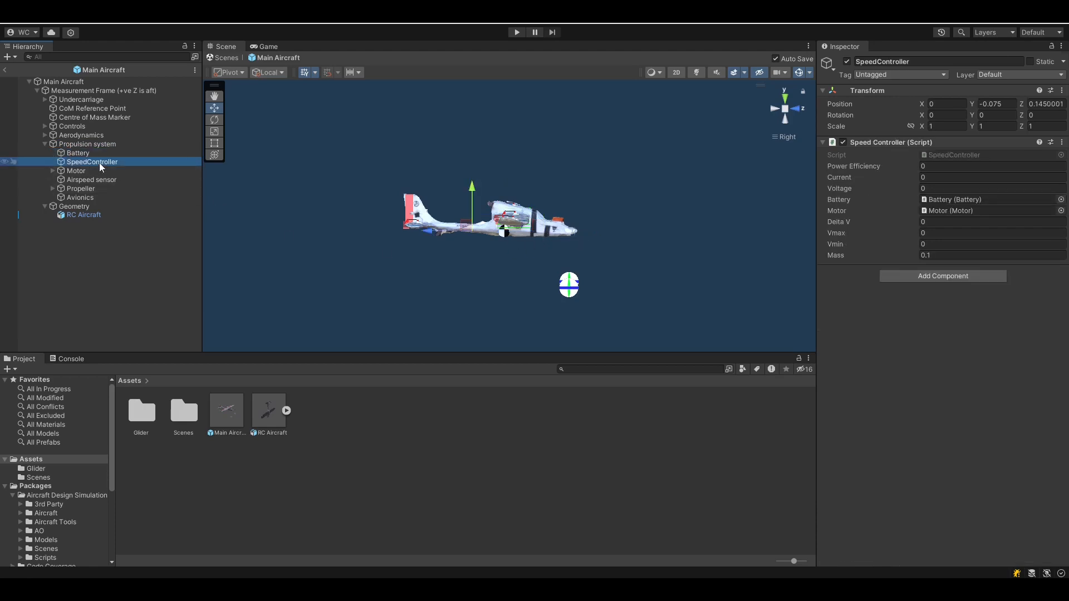
{"action": "left_click", "coordinate": [99, 180]}
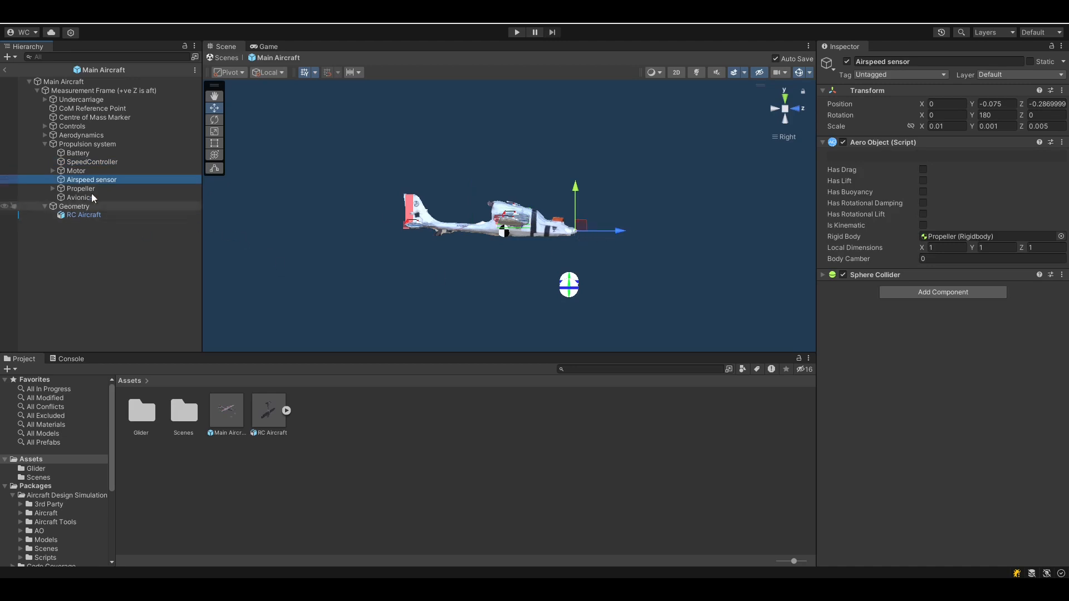
{"action": "left_click", "coordinate": [70, 189]}
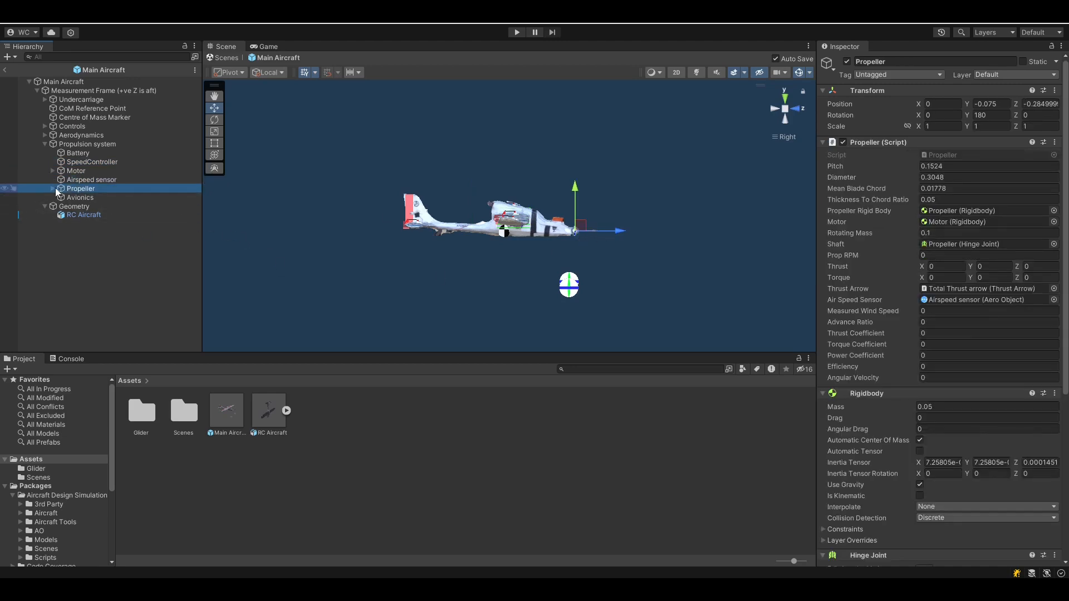
{"action": "left_click", "coordinate": [52, 188]}
{"action": "left_click", "coordinate": [52, 188]}
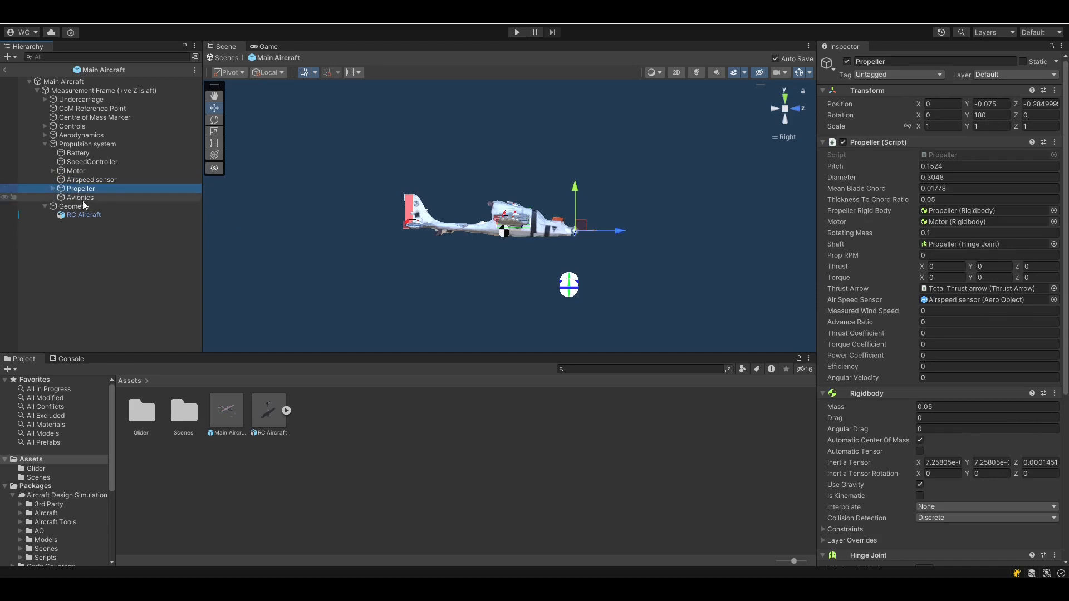
{"action": "left_click", "coordinate": [80, 198]}
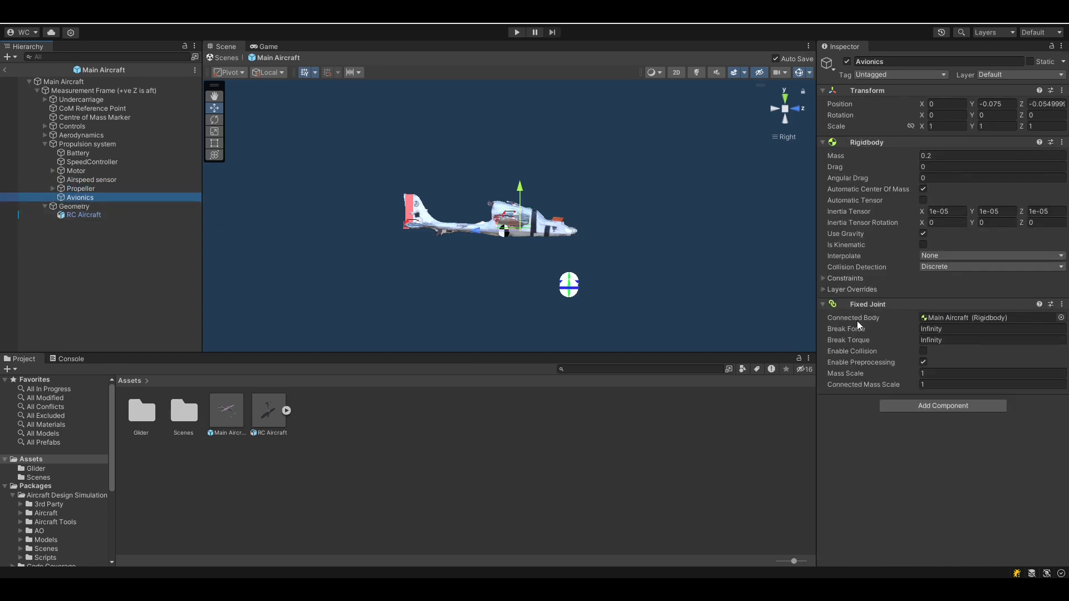
Slide the Battery along the fuselage to Z -0.132
{"action": "left_click", "coordinate": [774, 110]}
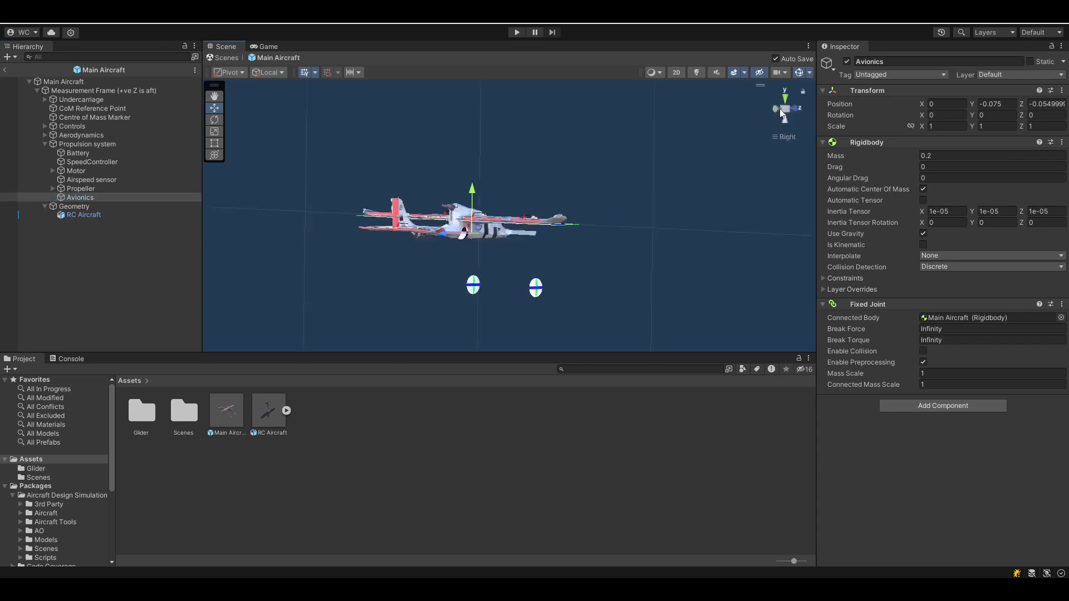
{"action": "left_click", "coordinate": [796, 109]}
{"action": "scroll", "coordinate": [573, 223], "scroll_direction": "up", "scroll_amount": 6}
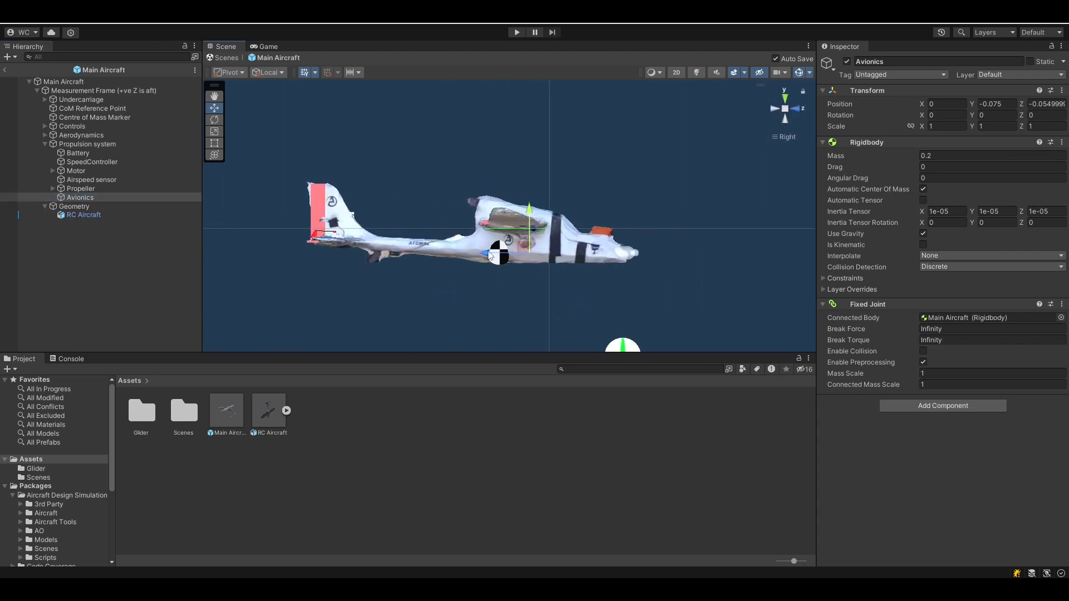
{"action": "mouse_move", "coordinate": [506, 263]}
{"action": "left_mouse_down", "text": "alt"}
{"action": "mouse_move", "coordinate": [484, 304]}
{"action": "mouse_move", "coordinate": [503, 278]}
{"action": "mouse_move", "coordinate": [458, 244]}
{"action": "mouse_move", "coordinate": [491, 226]}
{"action": "mouse_move", "coordinate": [505, 249]}
{"action": "left_mouse_up", "text": "alt"}
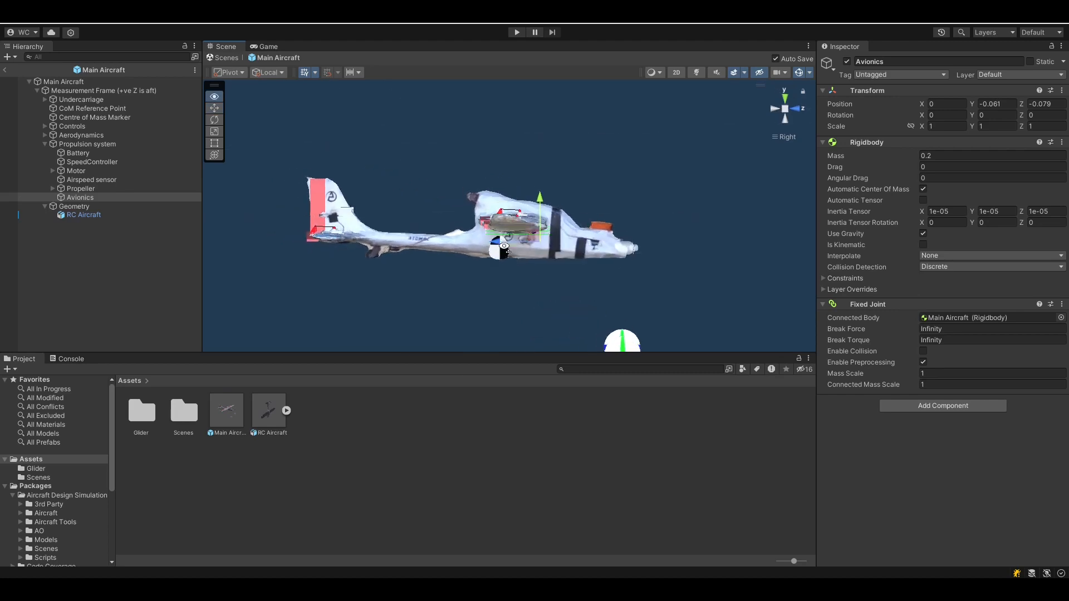
{"action": "left_click", "coordinate": [80, 154]}
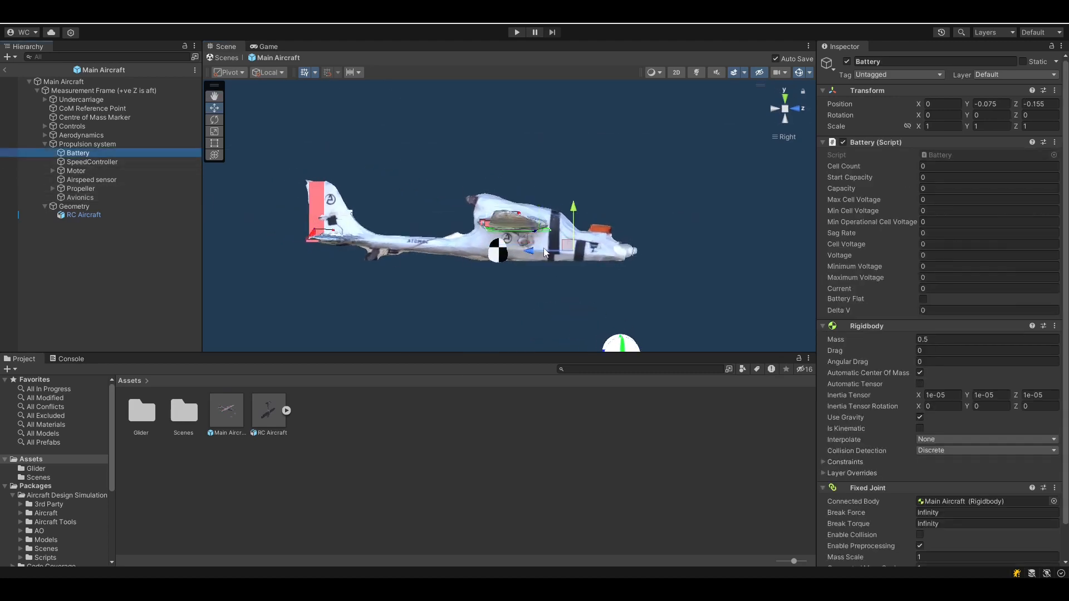
{"action": "left_click_drag", "start_coordinate": [532, 253], "coordinate": [482, 166]}
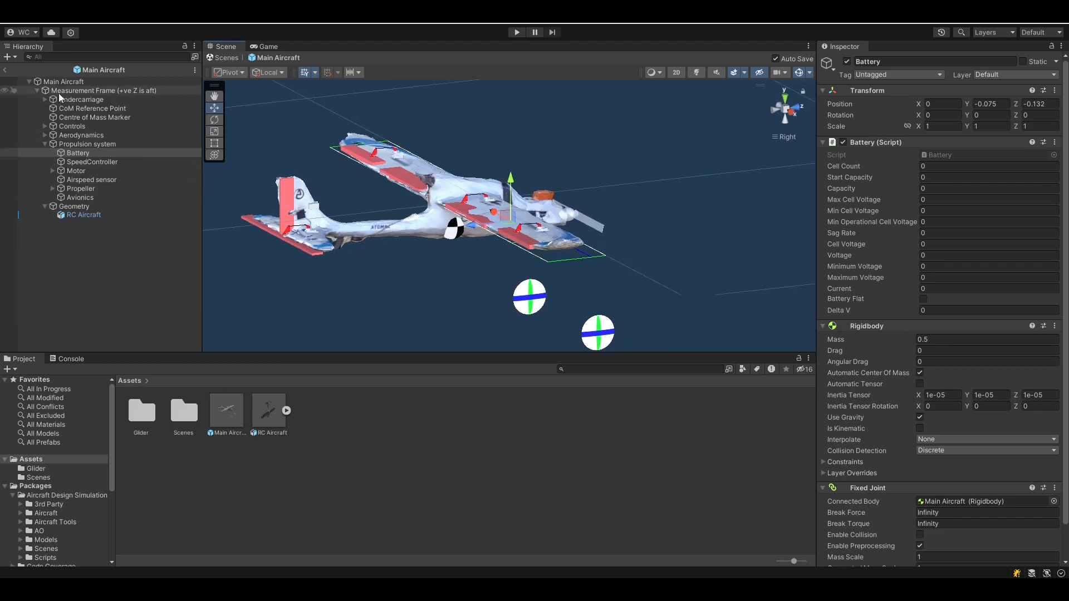
Raise the Undercarriage up and forward to Y 0.095, Z -0.092
{"action": "left_click", "coordinate": [72, 100]}
{"action": "left_click_drag", "start_coordinate": [450, 226], "coordinate": [629, 240], "text": "alt"}
{"action": "left_click", "coordinate": [773, 109]}
{"action": "left_click", "coordinate": [792, 110]}
{"action": "middle_click_drag", "start_coordinate": [613, 236], "coordinate": [562, 152]}
{"action": "left_click_drag", "start_coordinate": [562, 151], "coordinate": [537, 99]}
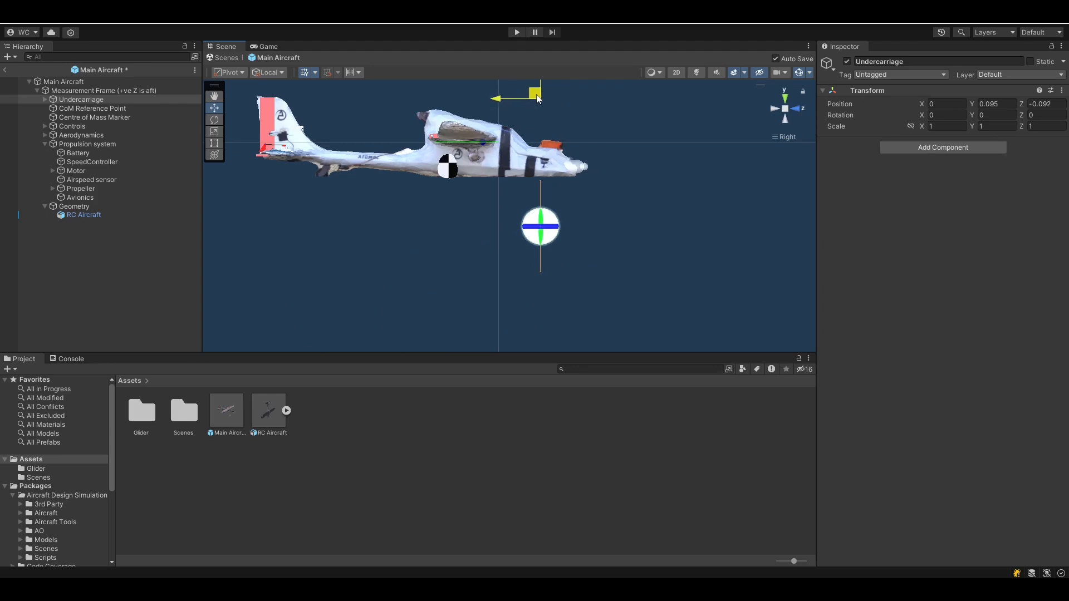
Under Undercarriage, set Port Wheel Position X to 0.1 and Starboard Wheel X to -0.1
{"action": "middle_click_drag", "start_coordinate": [609, 145], "coordinate": [600, 216]}
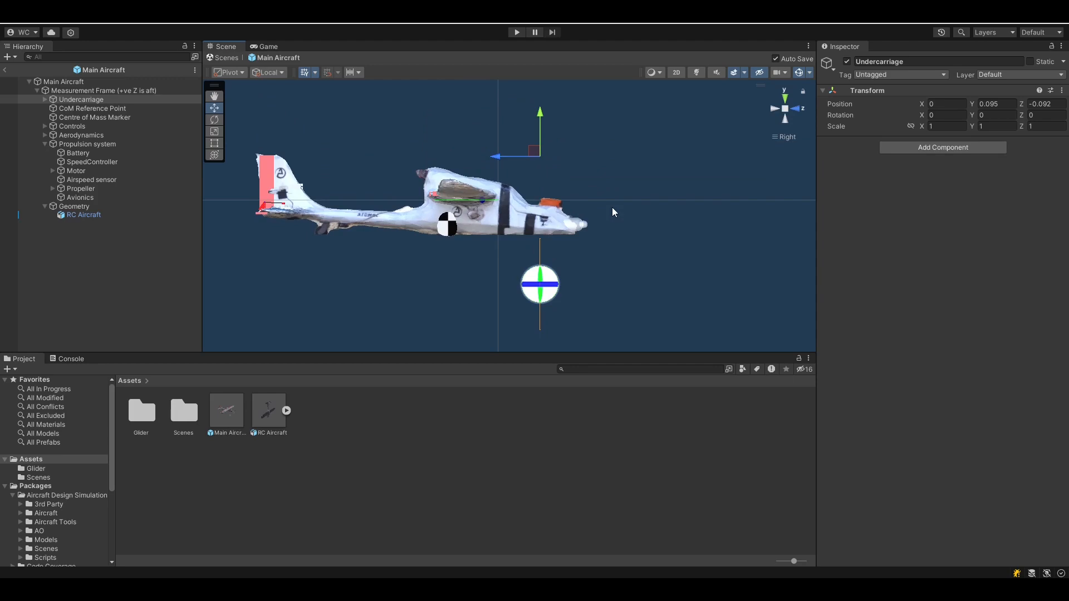
{"action": "left_click_drag", "start_coordinate": [581, 179], "coordinate": [516, 268], "text": "alt"}
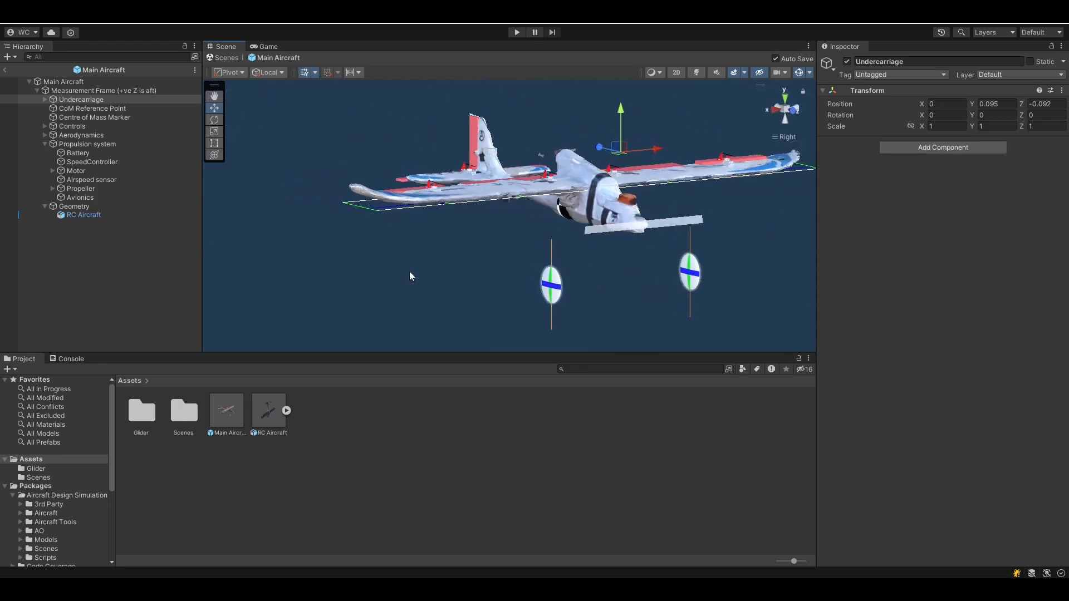
{"action": "left_click", "coordinate": [45, 99]}
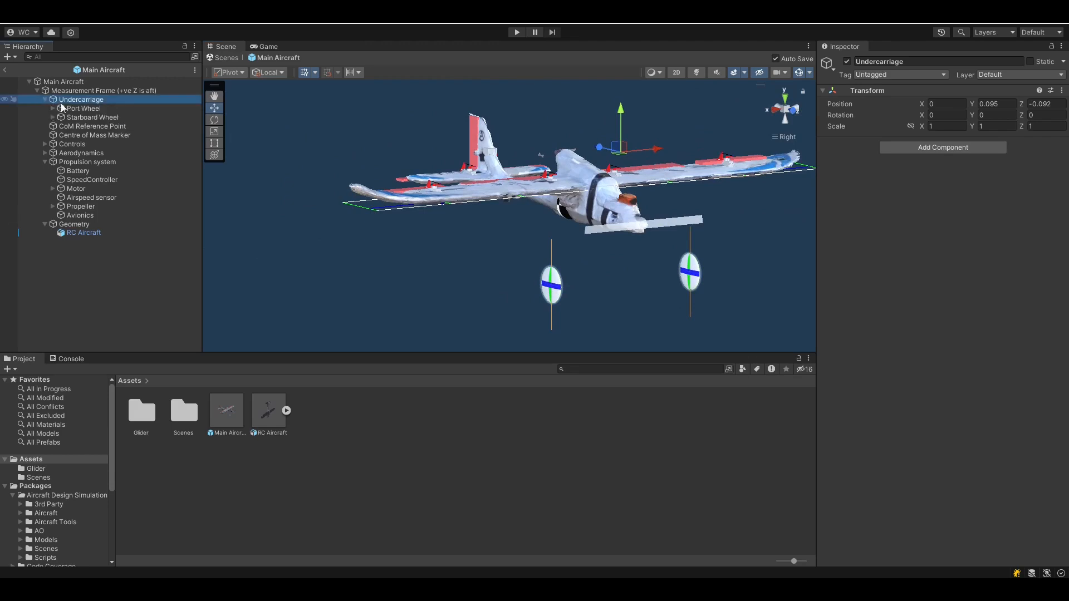
{"action": "left_click", "coordinate": [63, 108]}
{"action": "left_click", "coordinate": [950, 104]}
{"action": "type", "text": "0.1"}
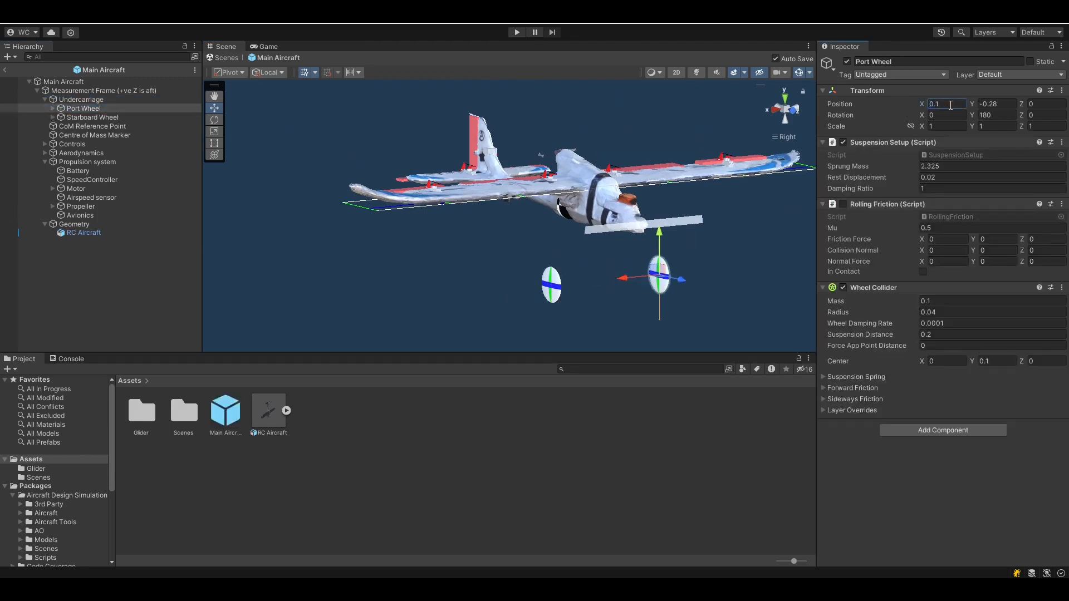
{"action": "left_click", "coordinate": [72, 117]}
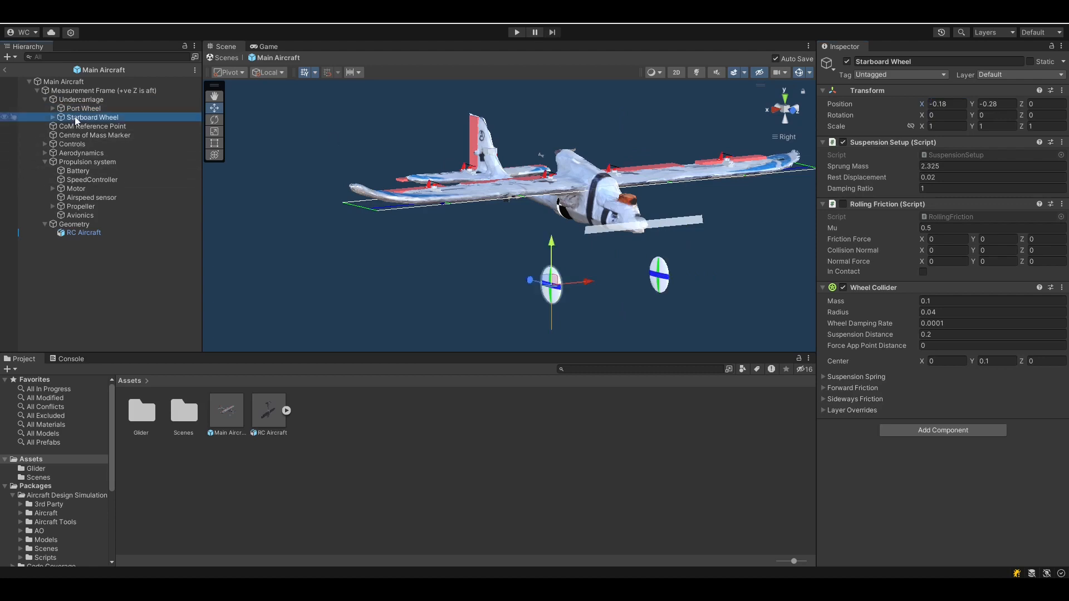
{"action": "left_click", "coordinate": [950, 103]}
{"action": "type", "text": "-0.1"}
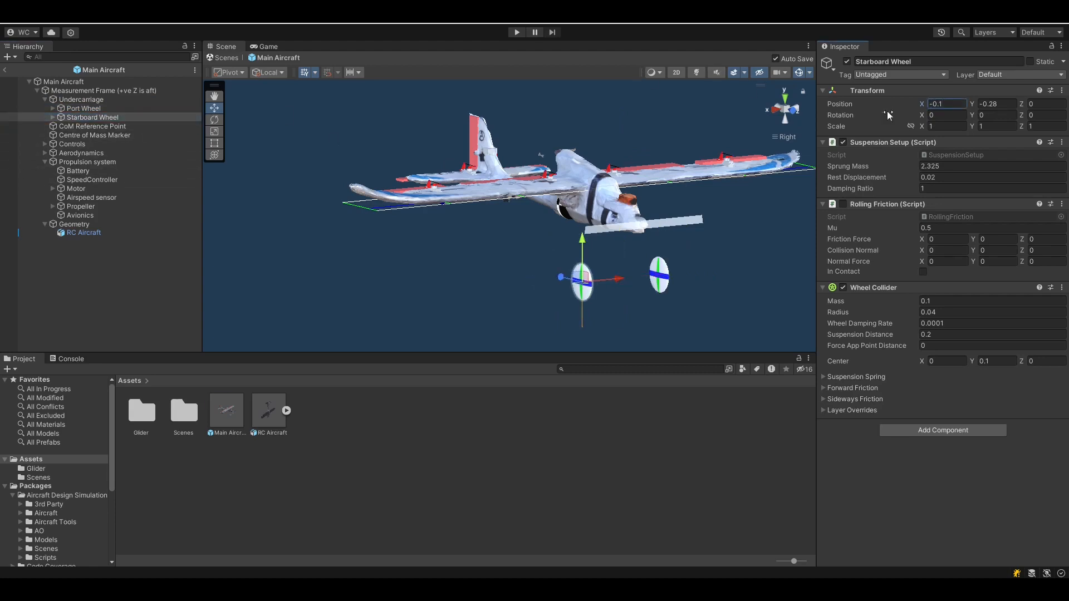
{"action": "right_click_drag", "start_coordinate": [674, 294], "coordinate": [636, 210]}
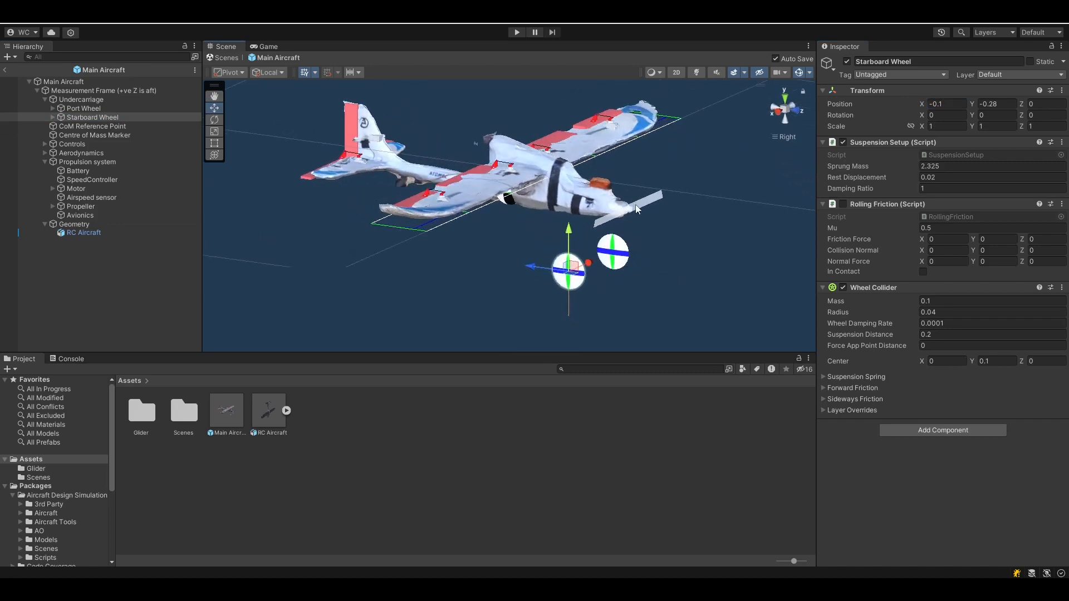
{"action": "left_click", "coordinate": [90, 207]}
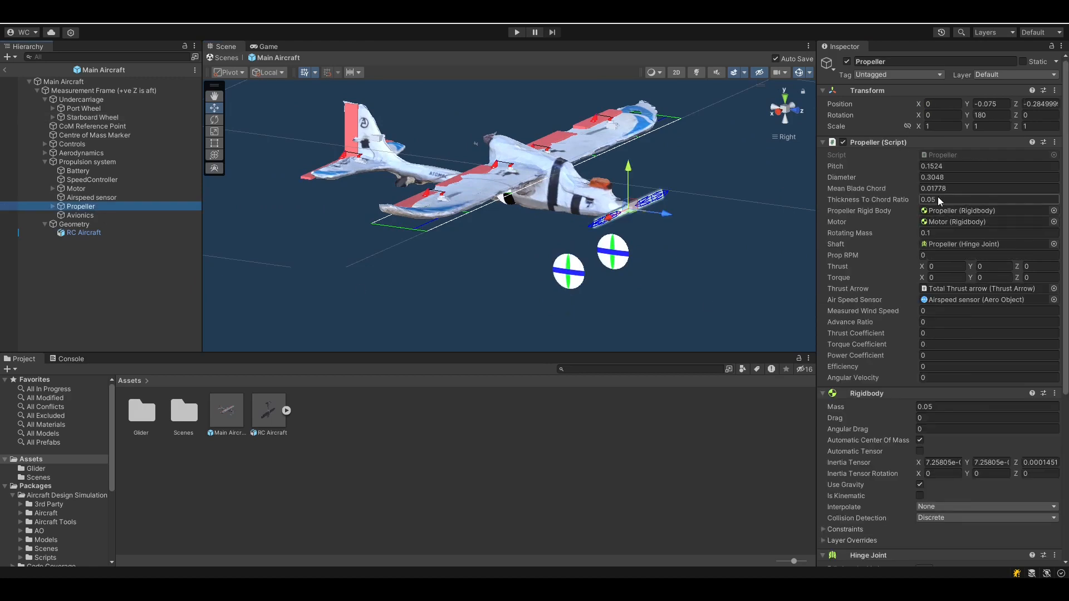
{"action": "left_click", "coordinate": [75, 161]}
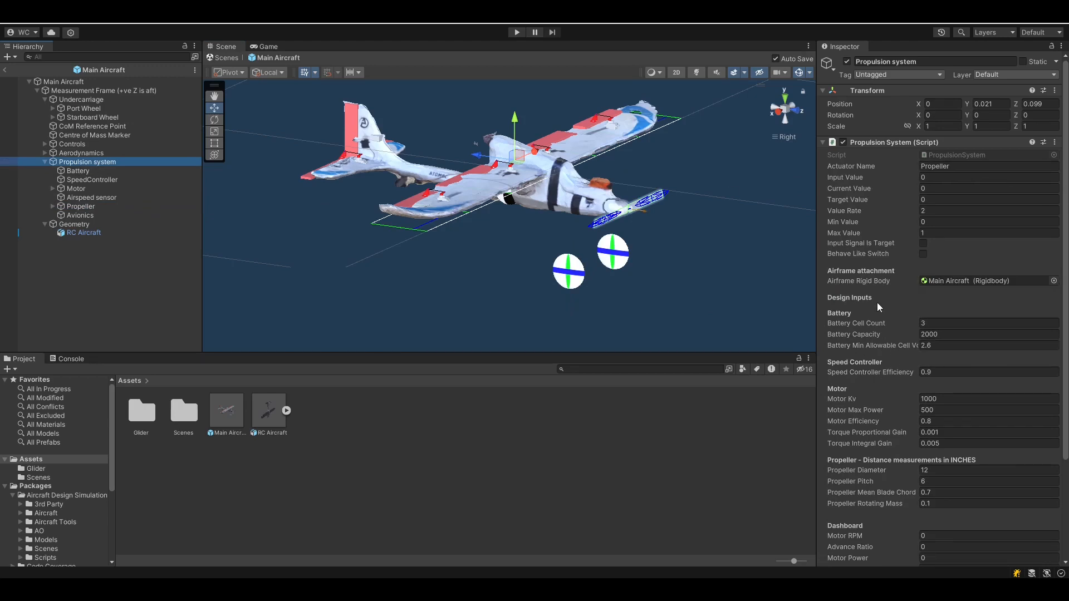
{"action": "scroll", "coordinate": [891, 284], "scroll_direction": "down", "scroll_amount": 2}
{"action": "scroll", "coordinate": [892, 278], "scroll_direction": "down", "scroll_amount": 2}
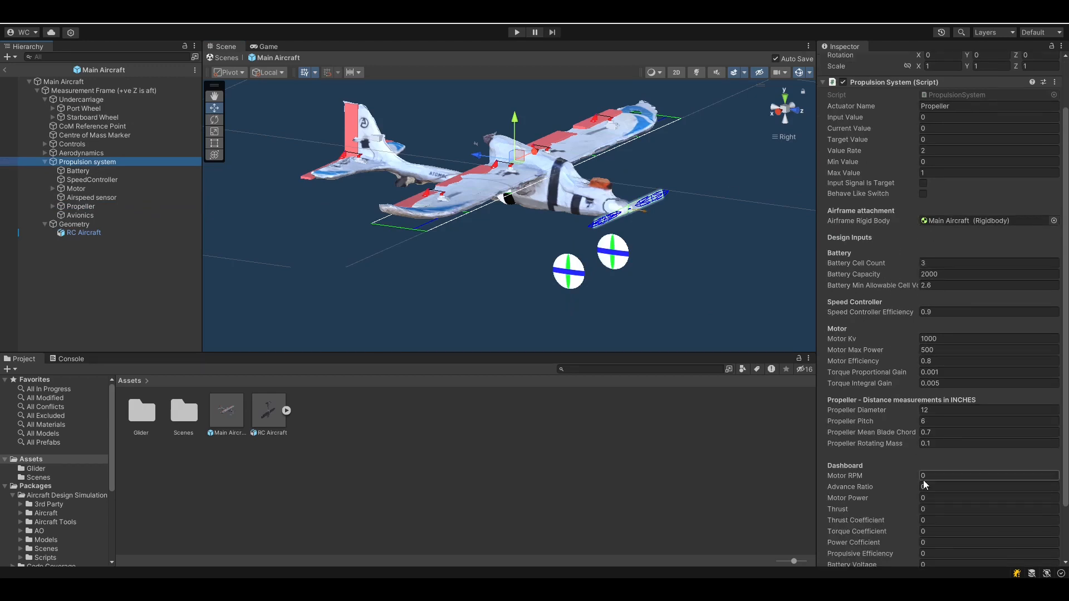
{"action": "scroll", "coordinate": [840, 350], "scroll_direction": "down", "scroll_amount": 2}
{"action": "scroll", "coordinate": [840, 350], "scroll_direction": "down", "scroll_amount": 2}
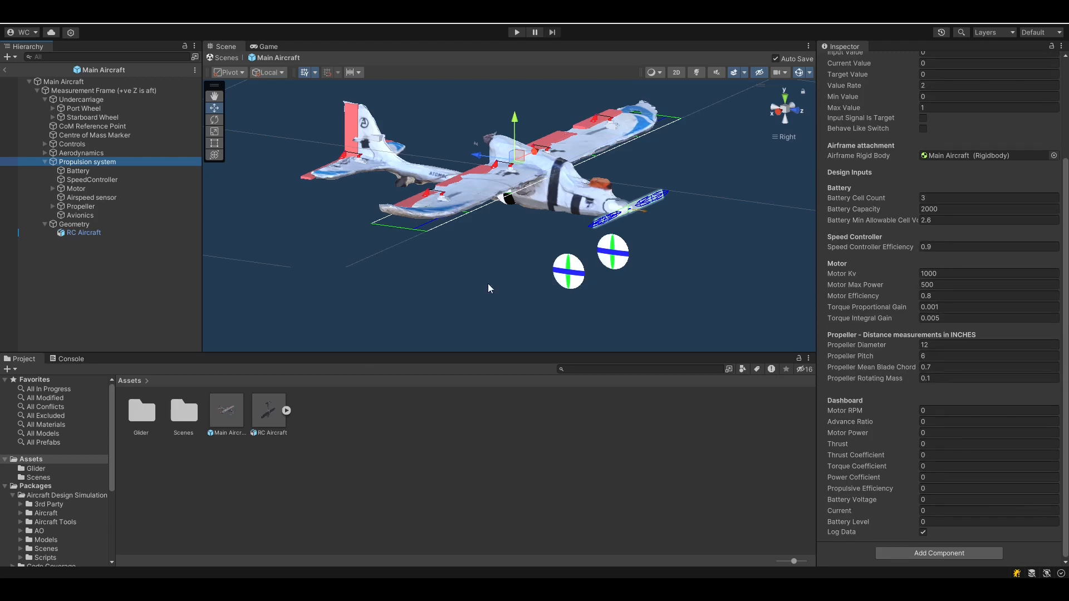
{"action": "middle_click_drag", "start_coordinate": [554, 218], "coordinate": [539, 246]}
{"action": "left_click_drag", "start_coordinate": [466, 289], "coordinate": [509, 291], "text": "alt"}
{"action": "scroll", "coordinate": [506, 275], "scroll_direction": "down", "scroll_amount": 3}
{"action": "scroll", "coordinate": [505, 275], "scroll_direction": "down", "scroll_amount": 1}
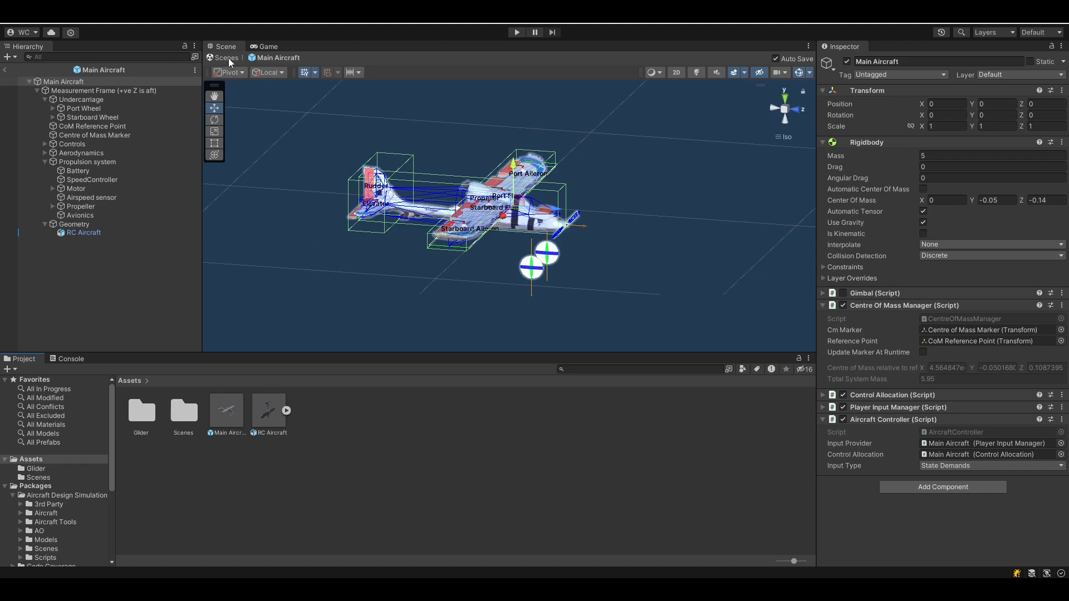
Return to the Lab Environment scene and select Main Aircraft in top view
{"action": "left_click", "coordinate": [4, 70]}
{"action": "right_click_drag", "start_coordinate": [642, 200], "coordinate": [580, 243]}
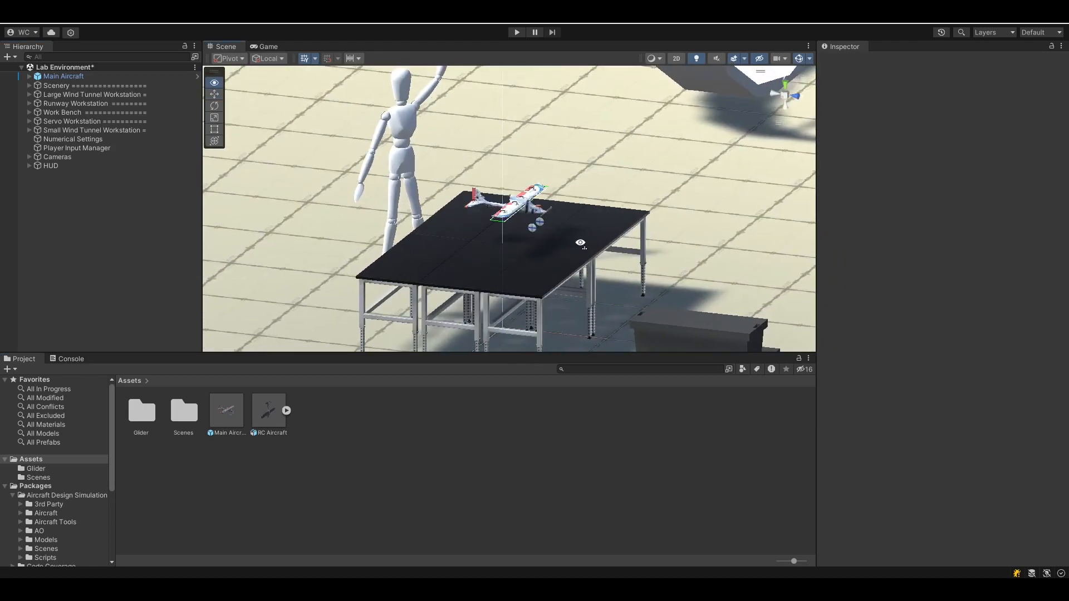
{"action": "left_click", "coordinate": [64, 76]}
{"action": "left_click", "coordinate": [785, 85]}
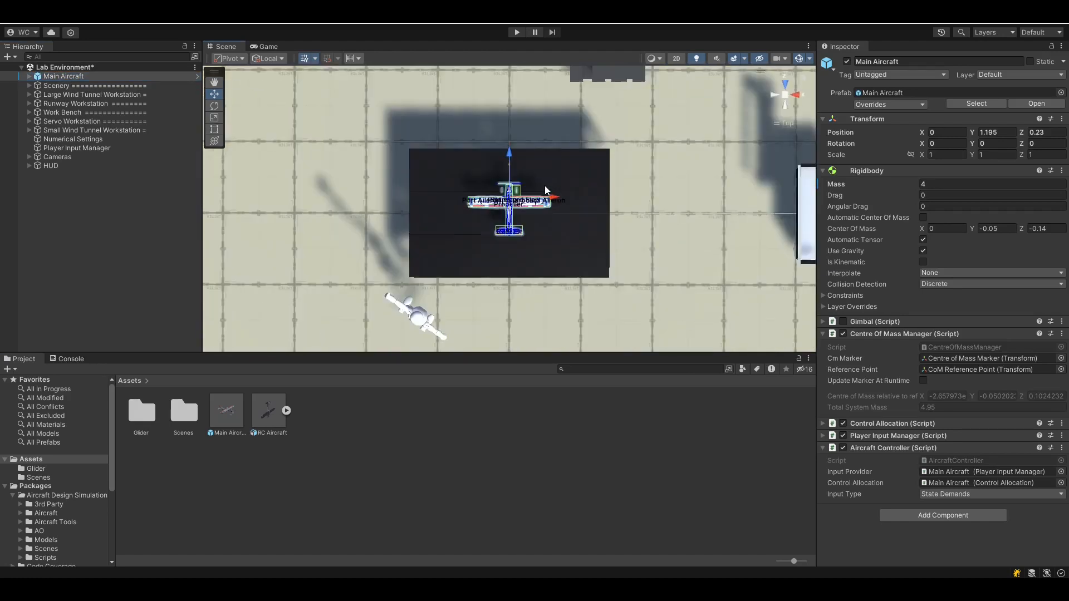
{"action": "scroll", "coordinate": [572, 195], "scroll_direction": "down", "scroll_amount": 10}
{"action": "middle_click_drag", "start_coordinate": [552, 226], "coordinate": [672, 140]}
Place the Main Aircraft on the runway end at X -18, Y 0.242, Z -5.34
{"action": "left_click_drag", "start_coordinate": [659, 122], "coordinate": [276, 240]}
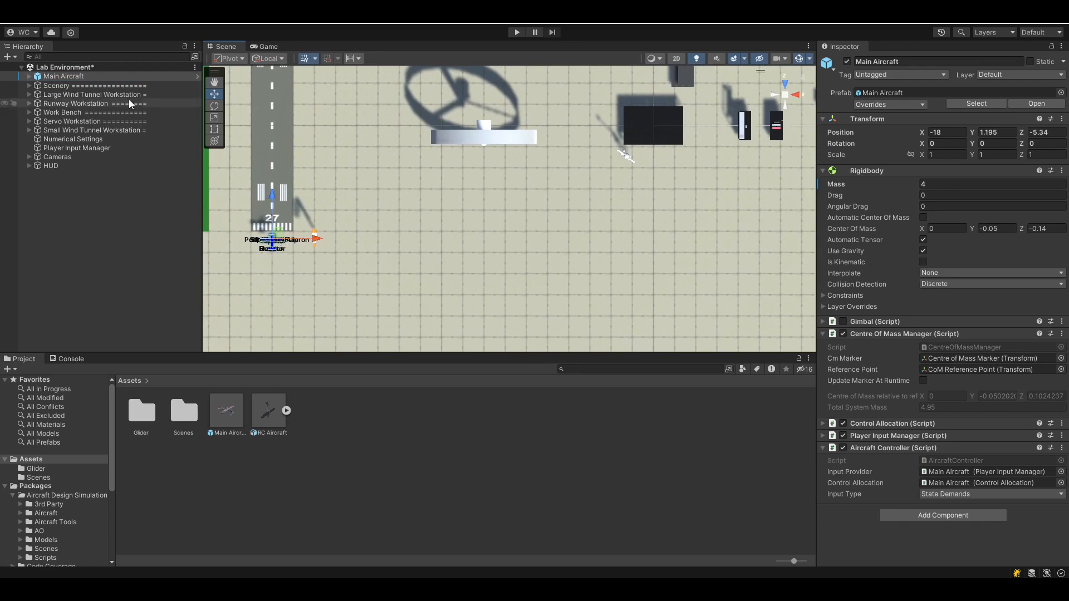
{"action": "double_click", "coordinate": [49, 76]}
{"action": "right_click_drag", "start_coordinate": [682, 251], "coordinate": [545, 176]}
{"action": "scroll", "coordinate": [544, 176], "scroll_direction": "down", "scroll_amount": 3}
{"action": "left_click_drag", "start_coordinate": [532, 166], "coordinate": [541, 252]}
{"action": "right_click_drag", "start_coordinate": [540, 247], "coordinate": [499, 152]}
{"action": "left_click_drag", "start_coordinate": [538, 167], "coordinate": [537, 199]}
{"action": "left_click_drag", "start_coordinate": [537, 334], "coordinate": [530, 220], "text": "alt"}
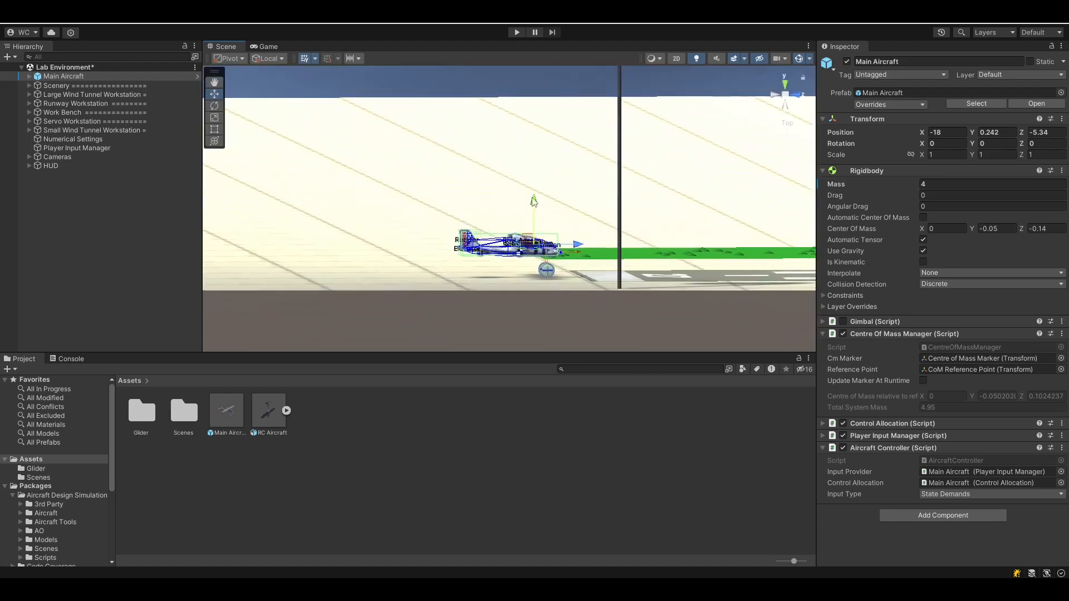
{"action": "left_click_drag", "start_coordinate": [539, 228], "coordinate": [649, 273], "text": "alt"}
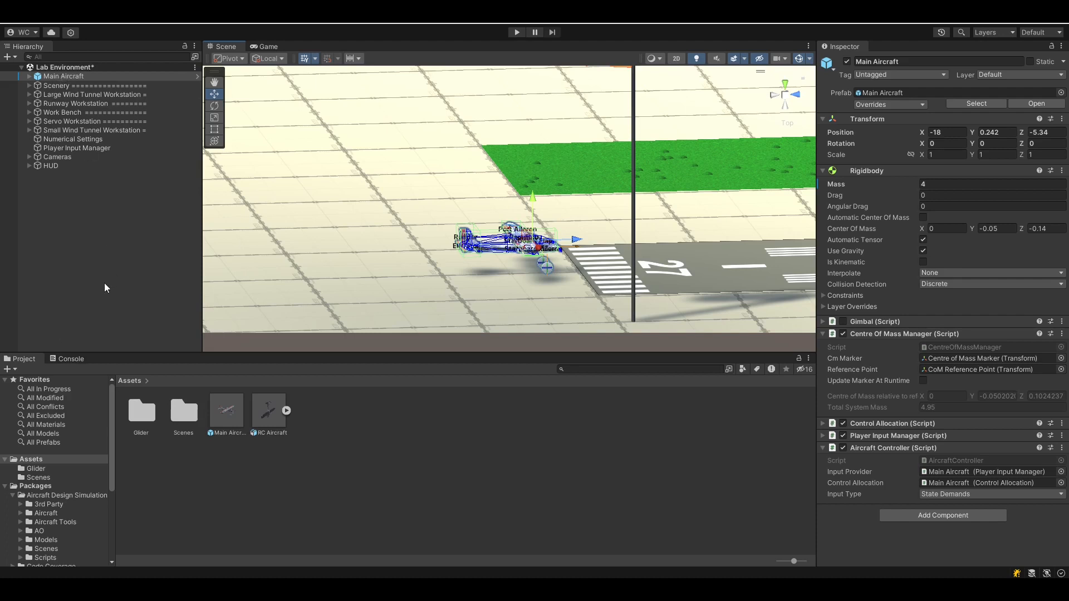
{"action": "left_click", "coordinate": [53, 158]}
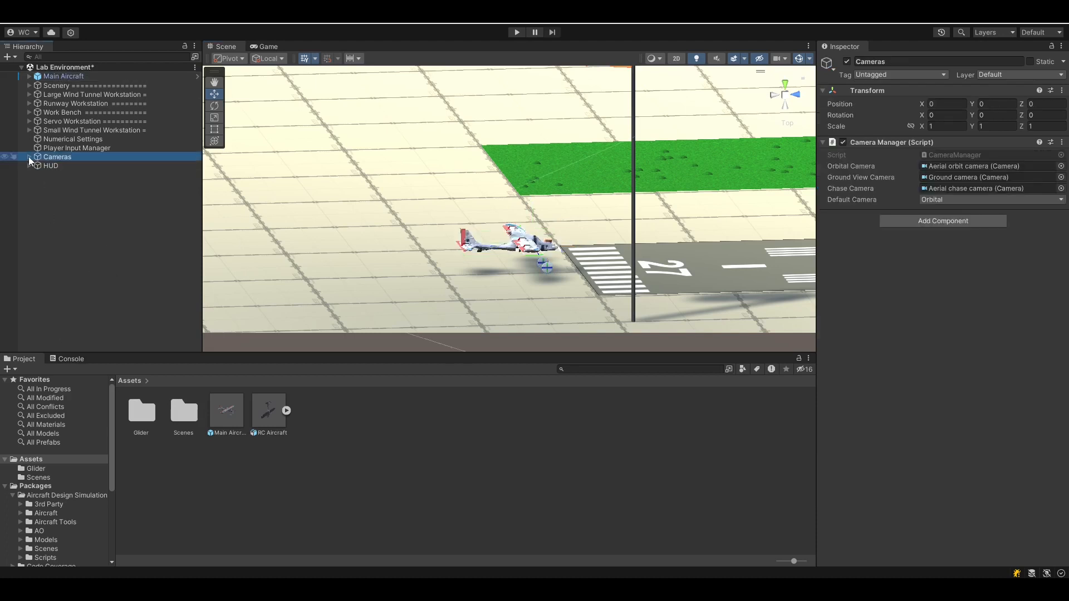
{"action": "left_click", "coordinate": [29, 156]}
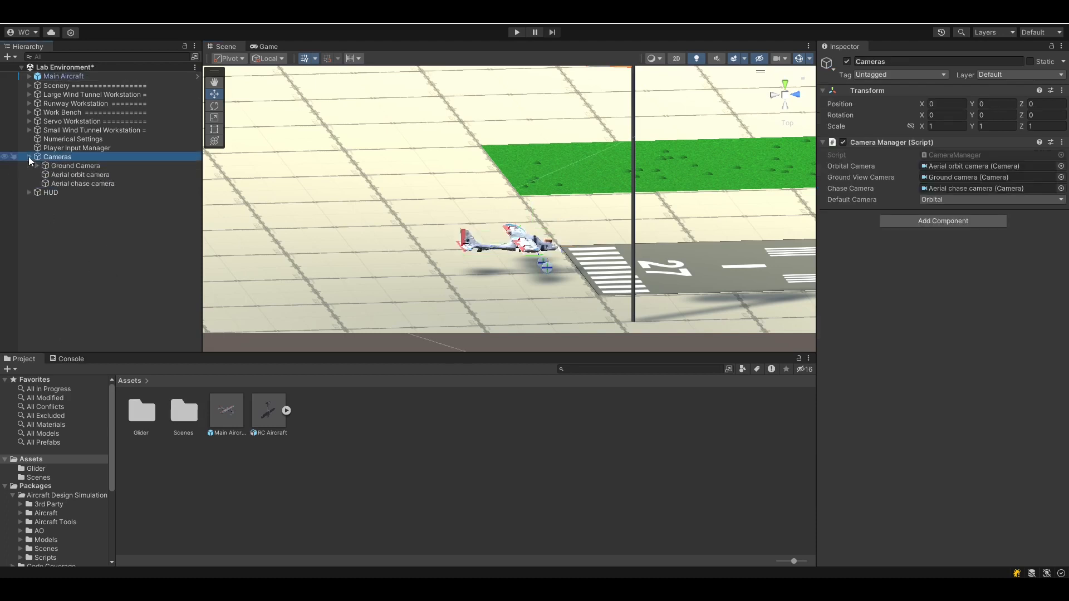
{"action": "left_click", "coordinate": [37, 165]}
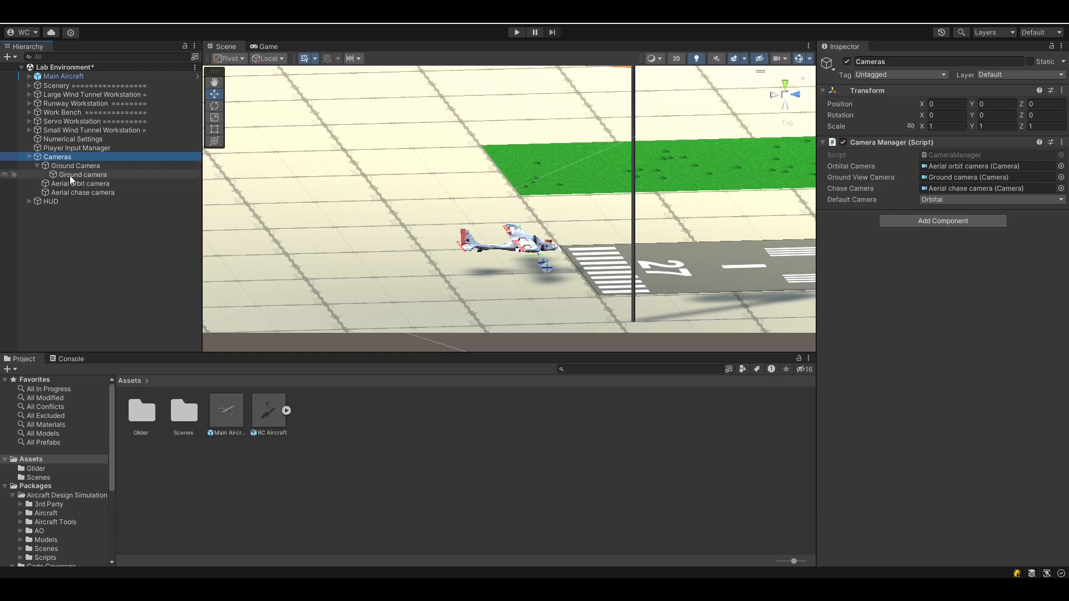
{"action": "left_click", "coordinate": [69, 175]}
{"action": "left_click", "coordinate": [941, 427]}
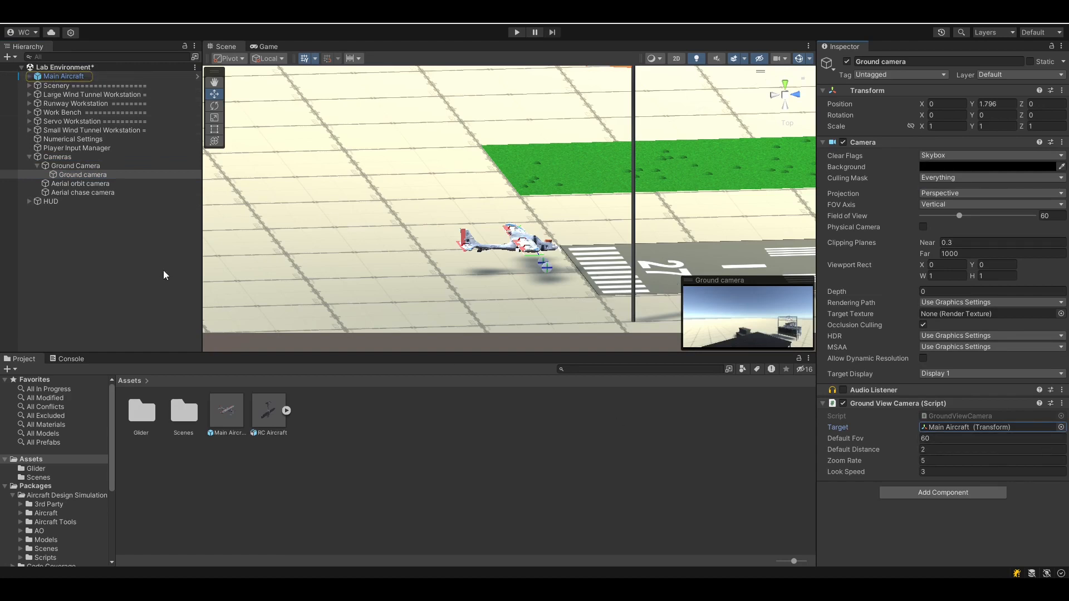
{"action": "left_click", "coordinate": [29, 157]}
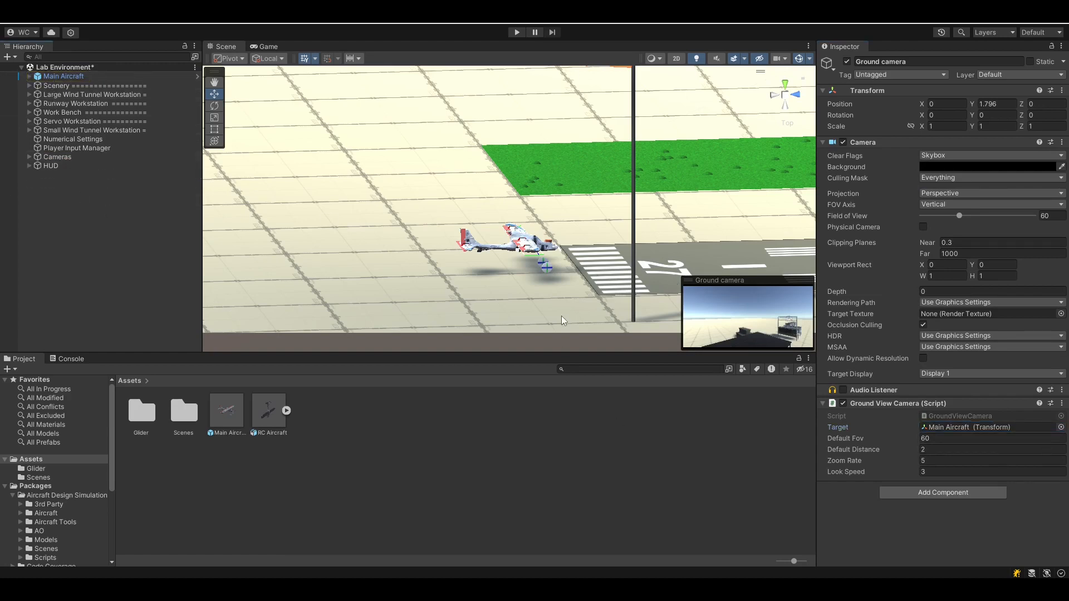
{"action": "left_click", "coordinate": [72, 77]}
{"action": "right_click_drag", "start_coordinate": [454, 243], "coordinate": [438, 152]}
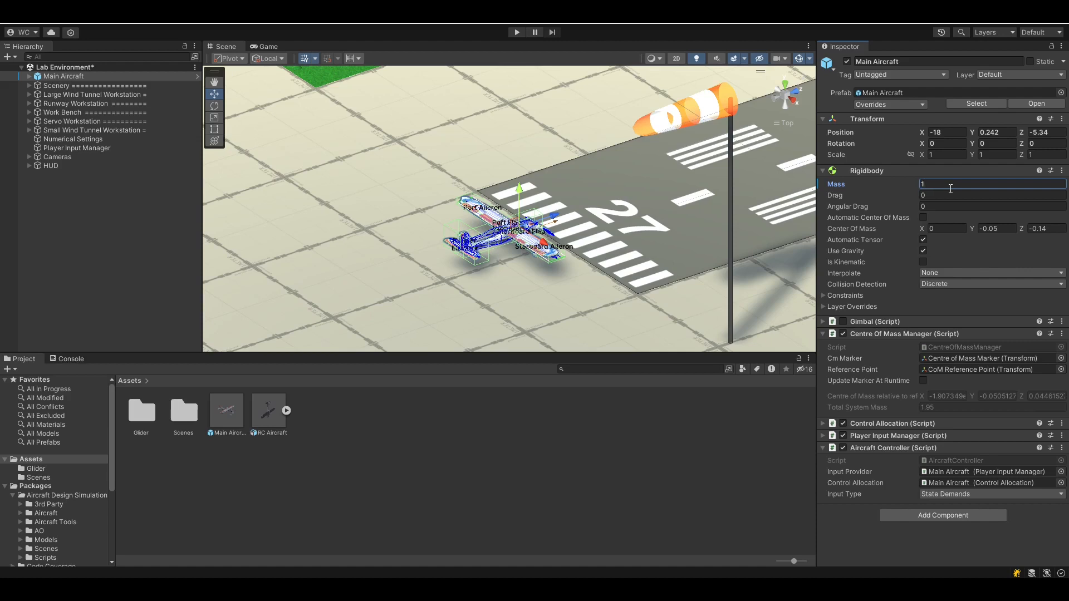
Set the Rigidbody Mass to 1 and Centre of Mass Z to -0.05
{"action": "left_click", "coordinate": [793, 101]}
{"action": "scroll", "coordinate": [553, 269], "scroll_direction": "up", "scroll_amount": 5}
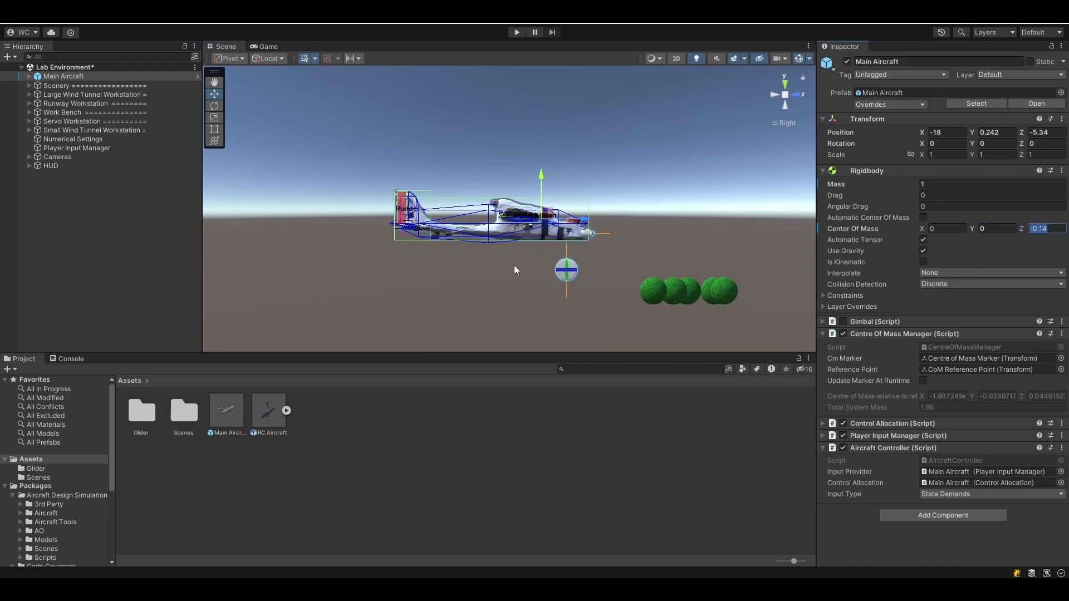
{"action": "type", "text": "0"}
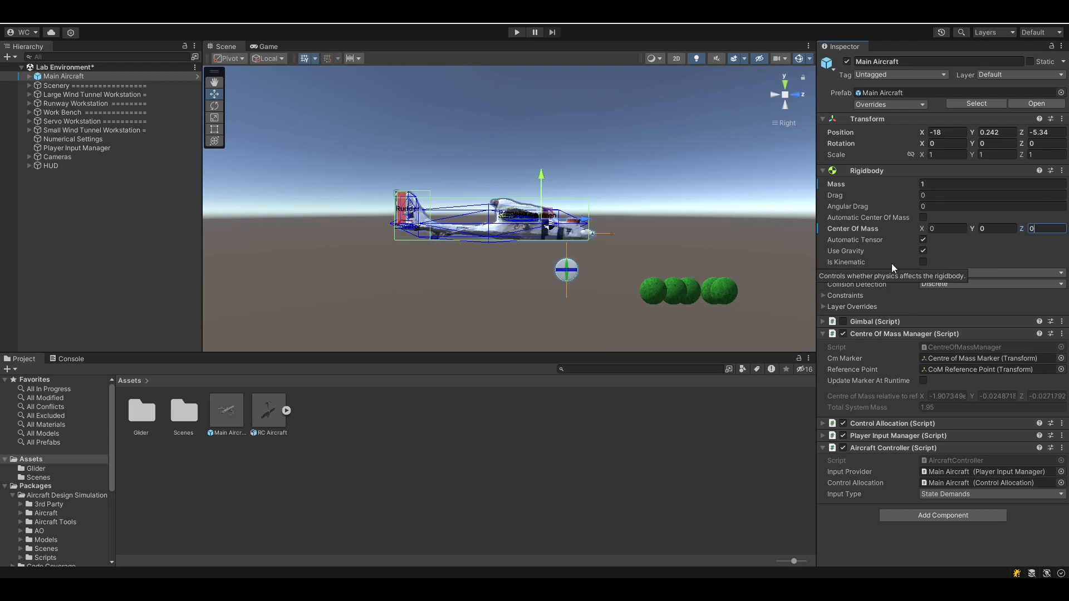
{"action": "key", "text": "BackSpace"}
{"action": "type", "text": "-0.02"}
Look the aircraft over from above, then start Play mode to test it
{"action": "left_click_drag", "start_coordinate": [501, 208], "coordinate": [449, 294], "text": "alt"}
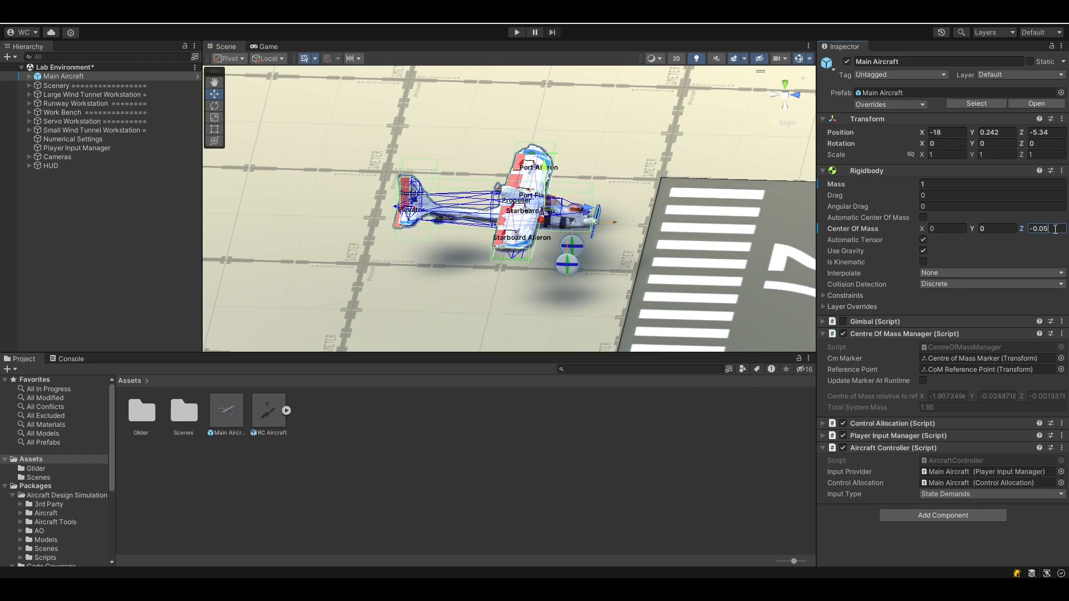
{"action": "left_click_drag", "start_coordinate": [636, 83], "coordinate": [608, 272], "text": "alt"}
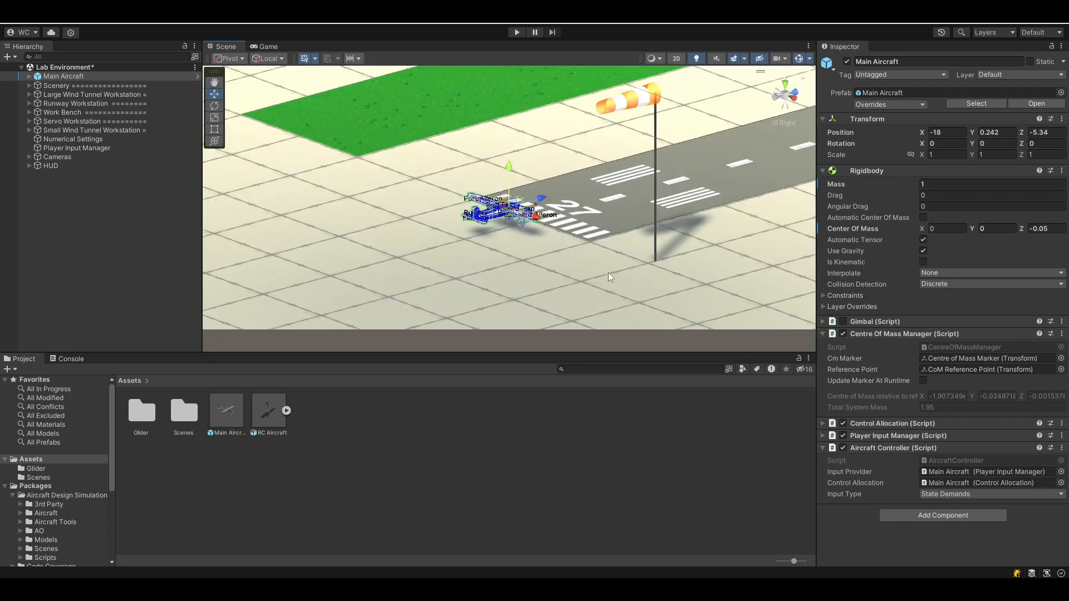
{"action": "left_click", "coordinate": [517, 32]}
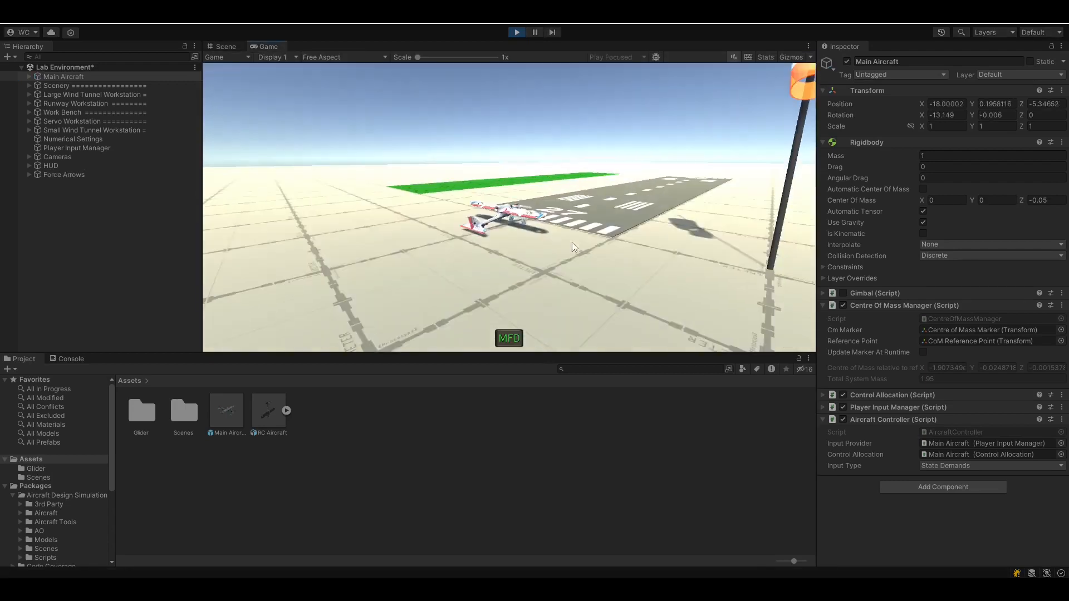
Apply throttle with W so the aircraft accelerates down the runway and takes off
{"action": "key", "text": "w"}
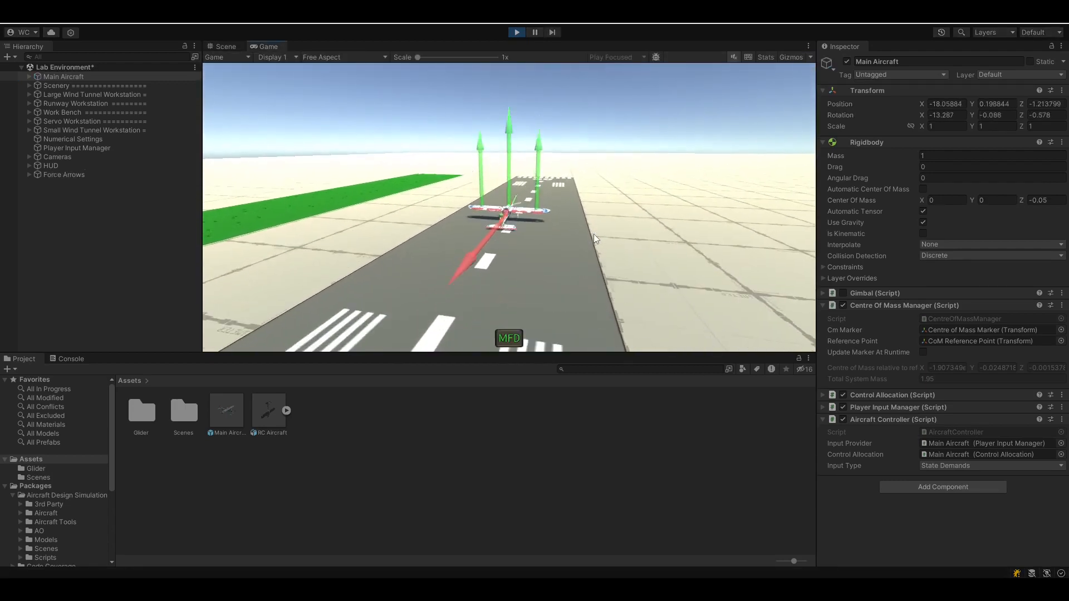